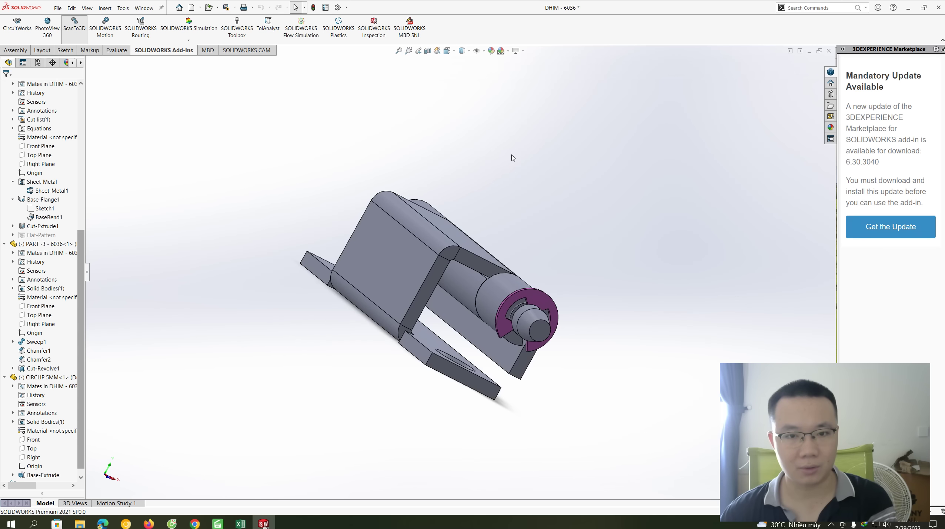
pyautogui.hotkey('shift', 'Left')
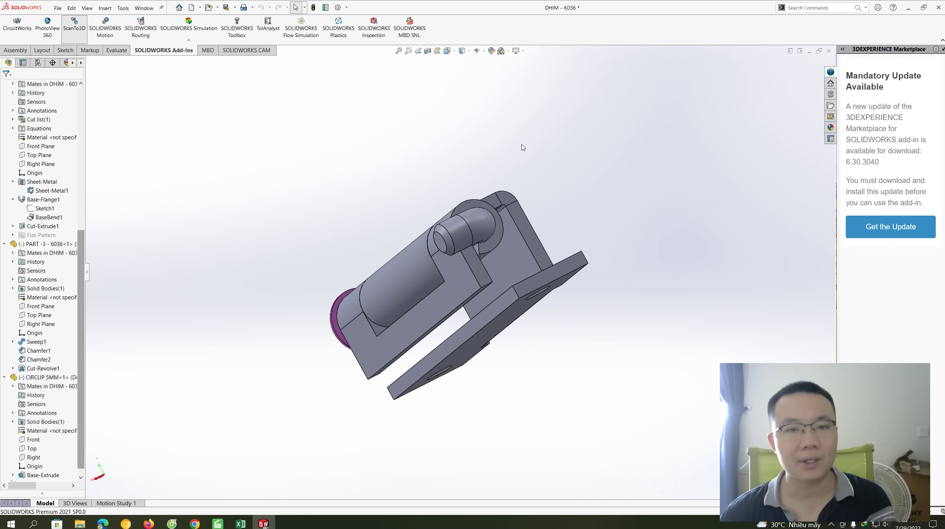
# - Inspect the hinge from the isometric view, then normal to the Top Plane and Right Plane
pyautogui.hotkey('ctrl', '7')
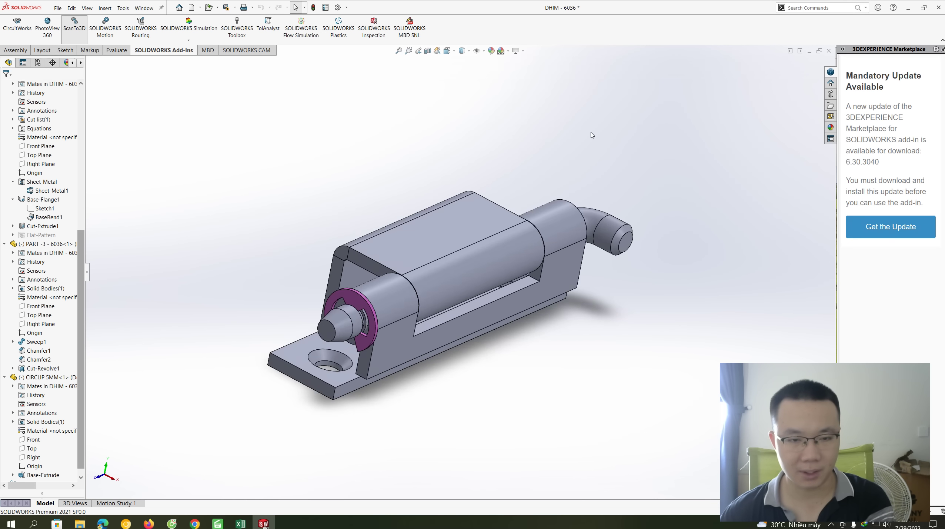
pyautogui.press('Left')
pyautogui.press('Left')
pyautogui.press('Left')
pyautogui.press('Left')
pyautogui.press('Left')
pyautogui.press('Left')
pyautogui.press('Left')
pyautogui.press('Left')
pyautogui.press('Left')
pyautogui.press('Left')
pyautogui.press('Left')
pyautogui.press('Left')
pyautogui.press('Left')
pyautogui.press('Left')
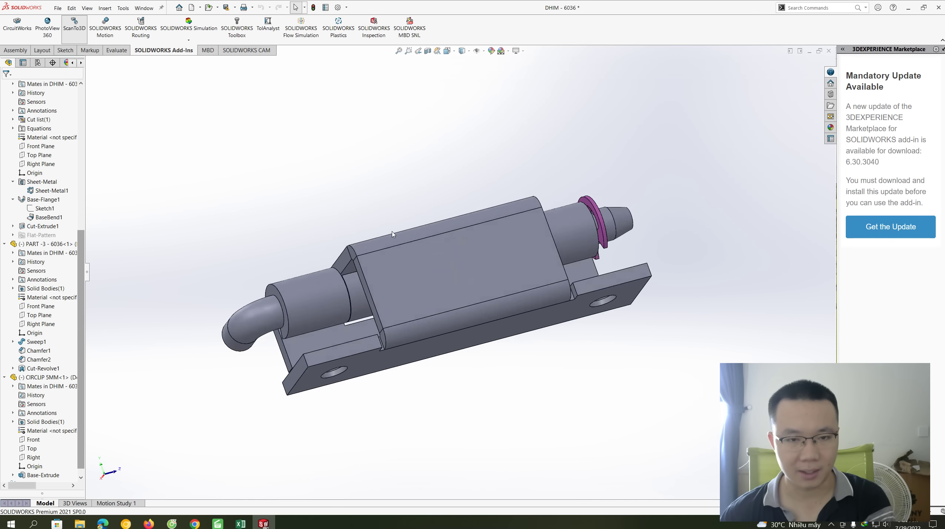
pyautogui.press('Left')
pyautogui.press('Left')
pyautogui.press('Left')
pyautogui.press('Left')
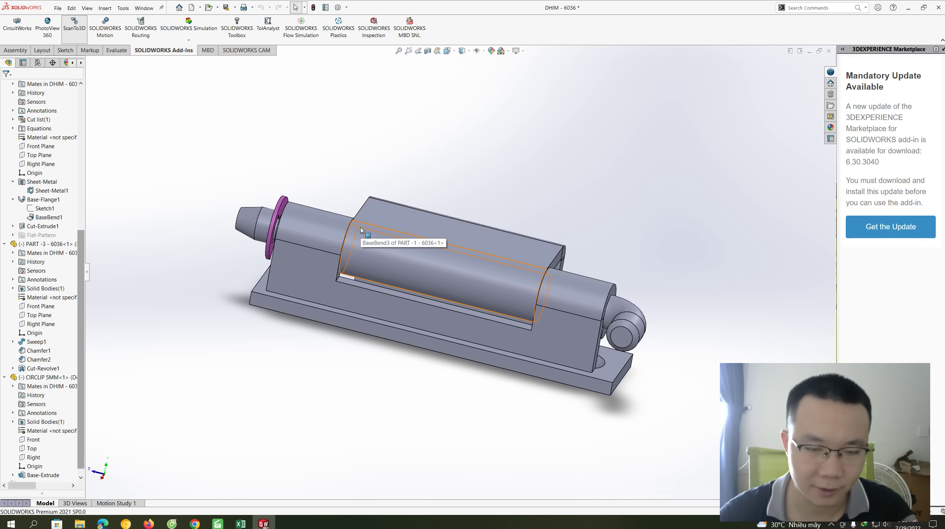
pyautogui.click(39, 155)
pyautogui.click(46, 133)
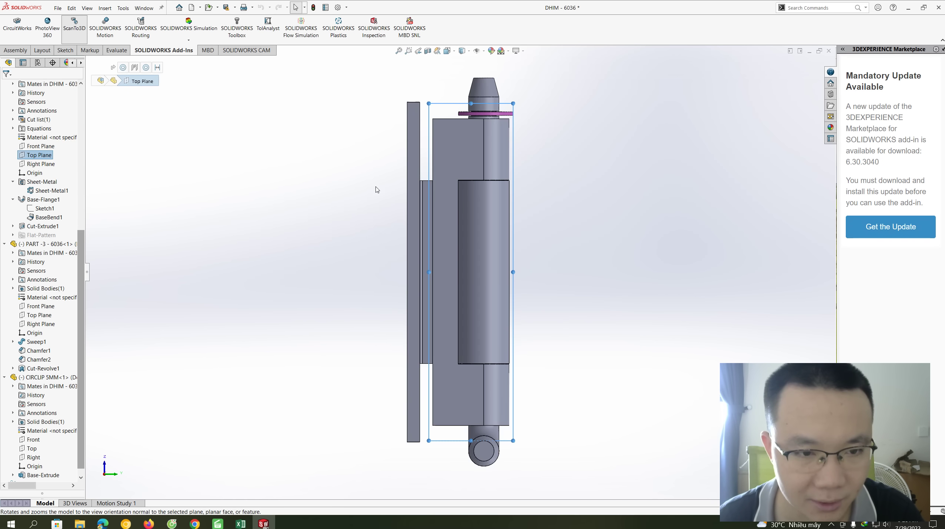
pyautogui.click(594, 199)
pyautogui.press('Left')
pyautogui.press('Left')
pyautogui.press('Left')
pyautogui.press('Left')
pyautogui.press('Left')
pyautogui.press('Left')
pyautogui.press('Left')
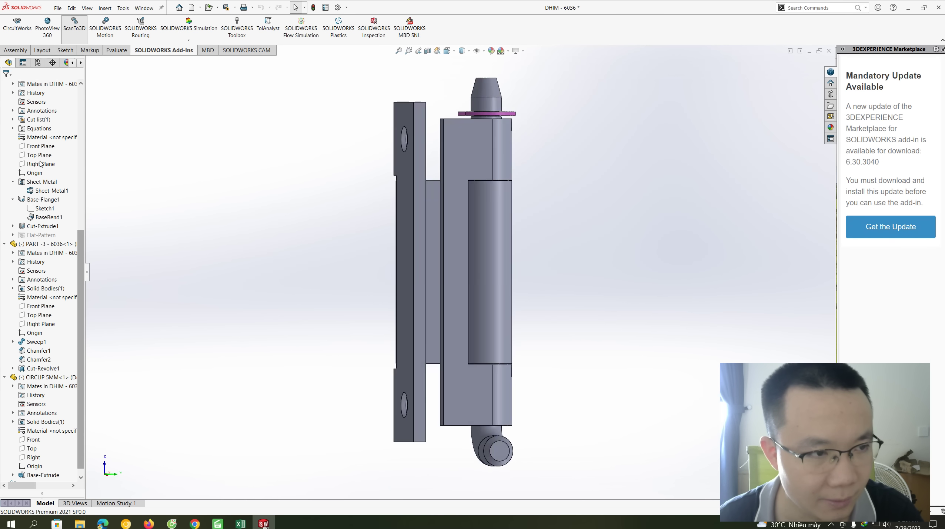
pyautogui.click(39, 155)
pyautogui.click(89, 144)
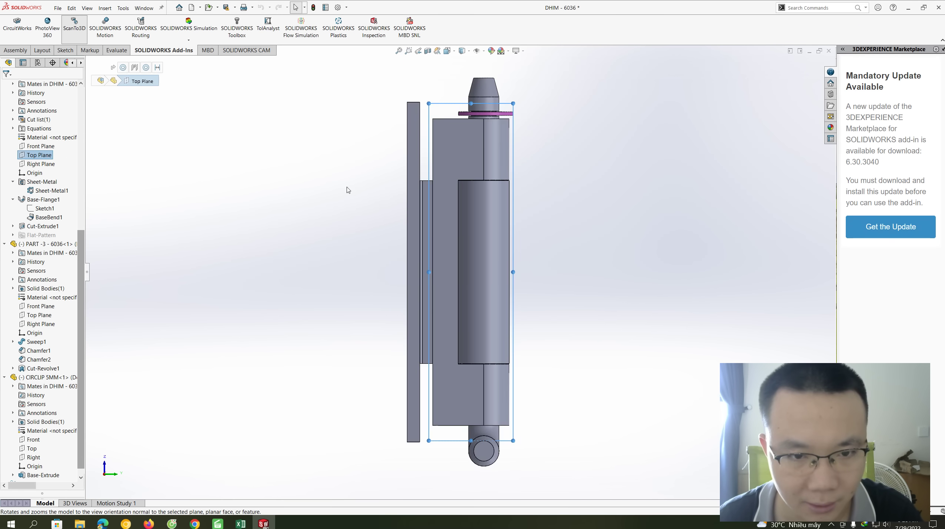
pyautogui.press('Left')
pyautogui.press('Left')
pyautogui.press('Left')
pyautogui.click(80, 164)
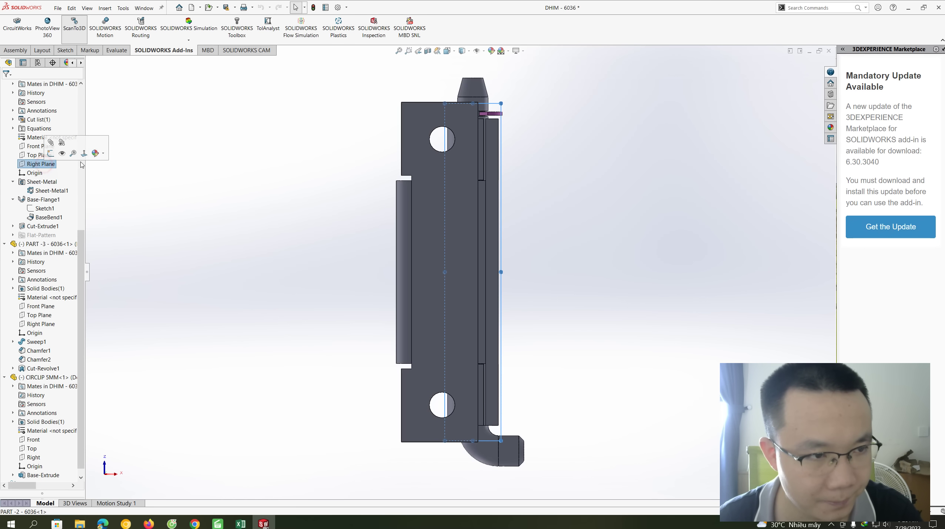
pyautogui.click(437, 177)
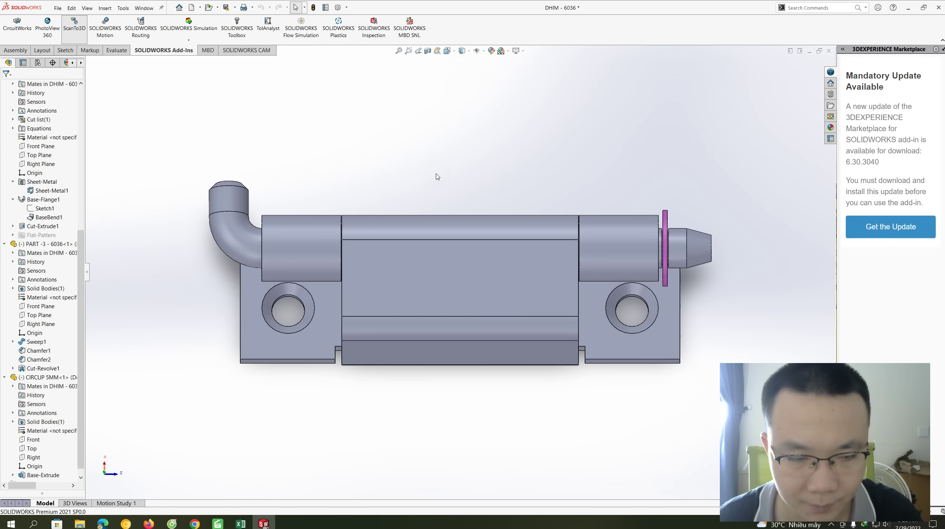
# - Rotate the hinge from the front view to a tilted top-oblique angle
pyautogui.hotkey('shift', 'Up')
pyautogui.hotkey('shift', 'Left')
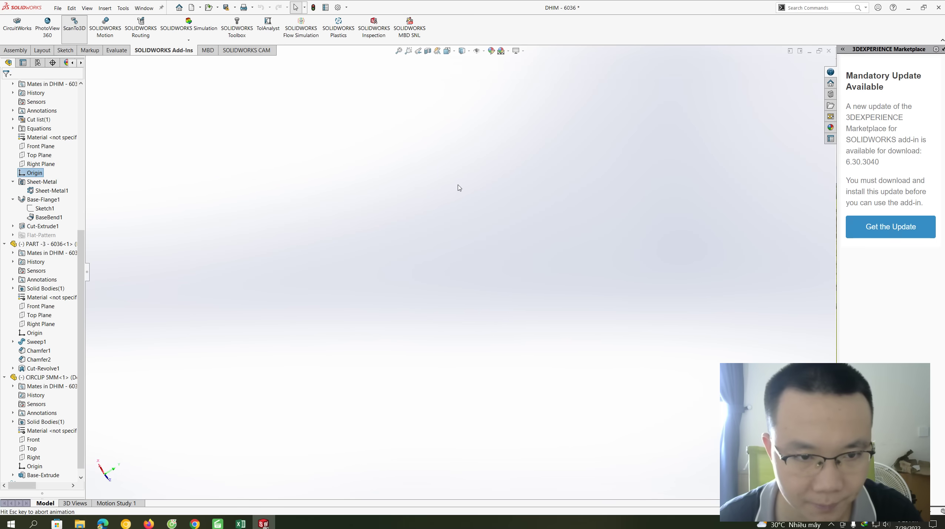
pyautogui.hotkey('shift', 'Up')
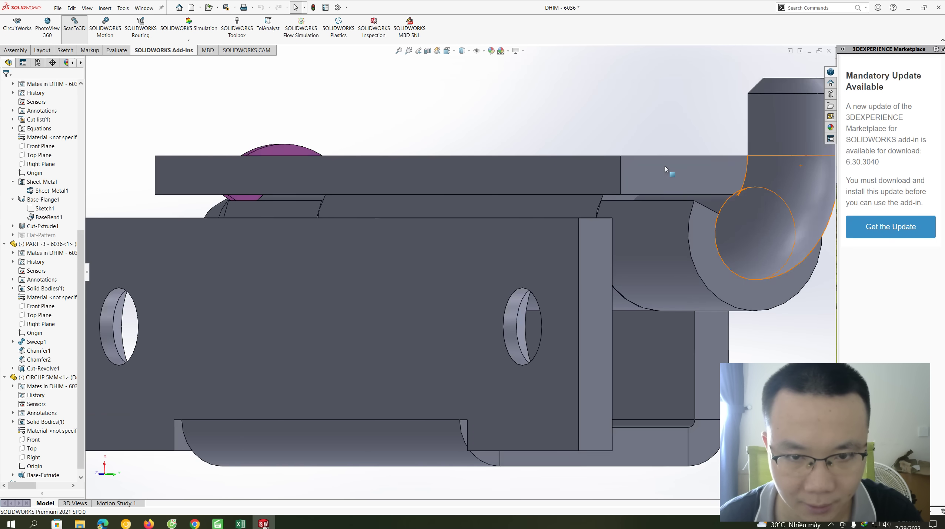
pyautogui.hotkey('shift', 'Left')
pyautogui.hotkey('shift', 'Left')
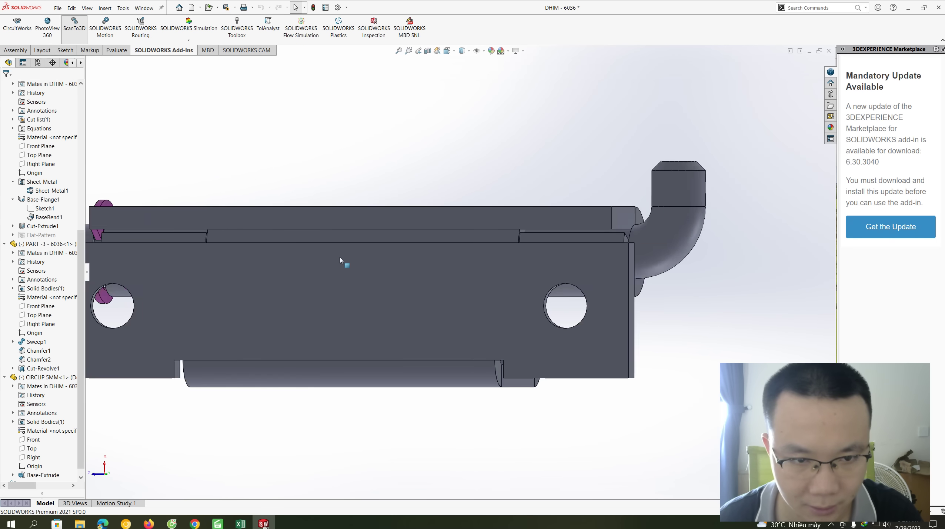
pyautogui.hotkey('shift', 'Left')
pyautogui.hotkey('shift', 'Right')
pyautogui.scroll(3, 348, 260)
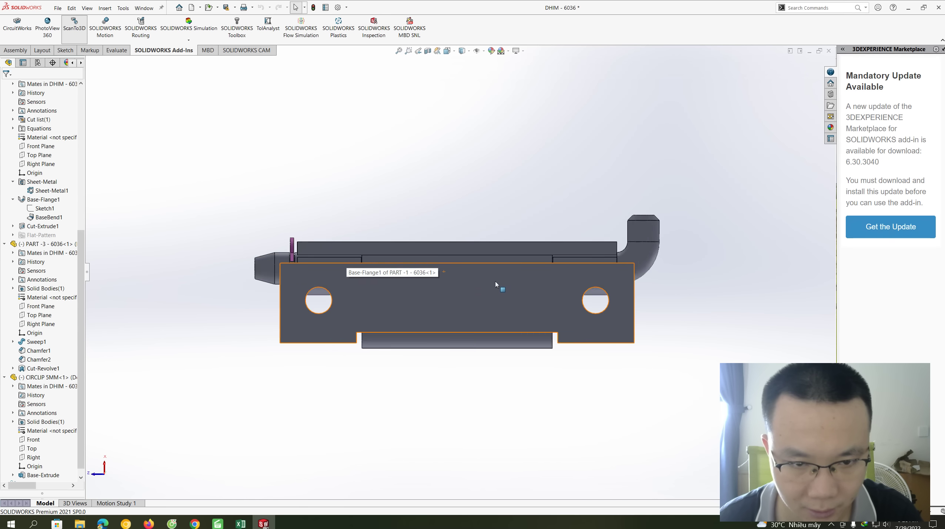
pyautogui.hotkey('shift', 'Left')
pyautogui.hotkey('shift', 'Left')
pyautogui.press('Up')
pyautogui.press('Up')
pyautogui.press('Up')
pyautogui.press('Left')
pyautogui.press('Left')
pyautogui.press('Up')
pyautogui.press('Up')
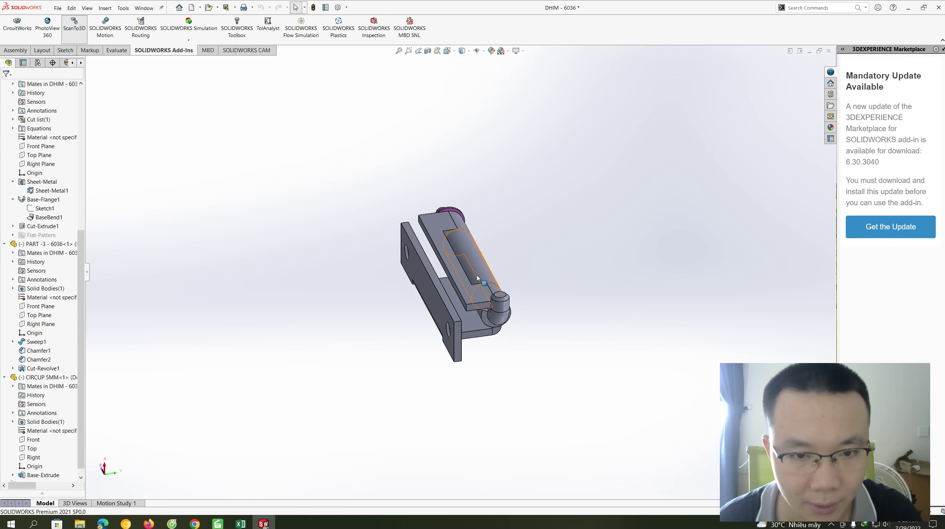
pyautogui.moveTo(477, 276)
pyautogui.mouseDown(button='middle')
pyautogui.moveTo(470, 297)
pyautogui.moveTo(574, 264)
pyautogui.mouseUp(button='middle')
pyautogui.scroll(-3, 470, 297)
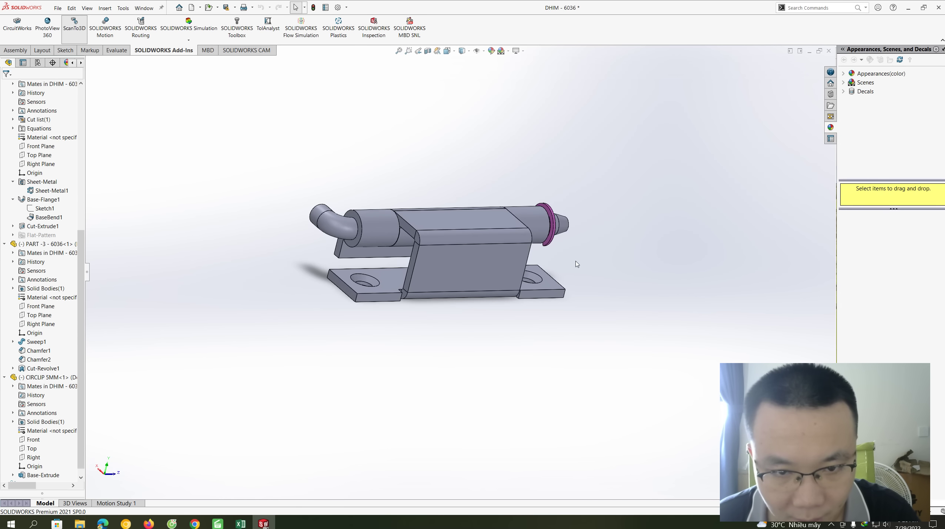
pyautogui.moveTo(664, 241)
pyautogui.mouseDown(button='middle')
pyautogui.moveTo(522, 236)
pyautogui.moveTo(445, 282)
pyautogui.mouseUp(button='middle')
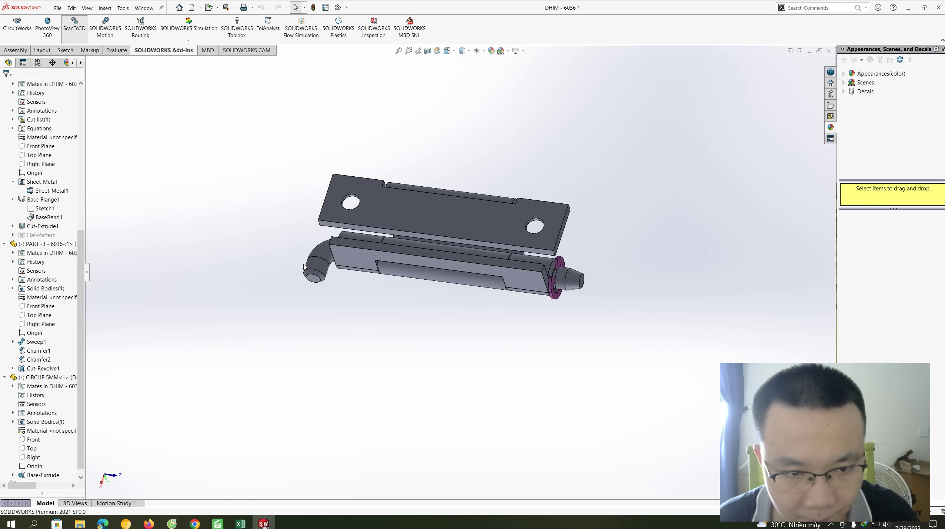
# - Colour the pin's bent sweep face and the cylinder part PART-2 solid Red
pyautogui.click(321, 258)
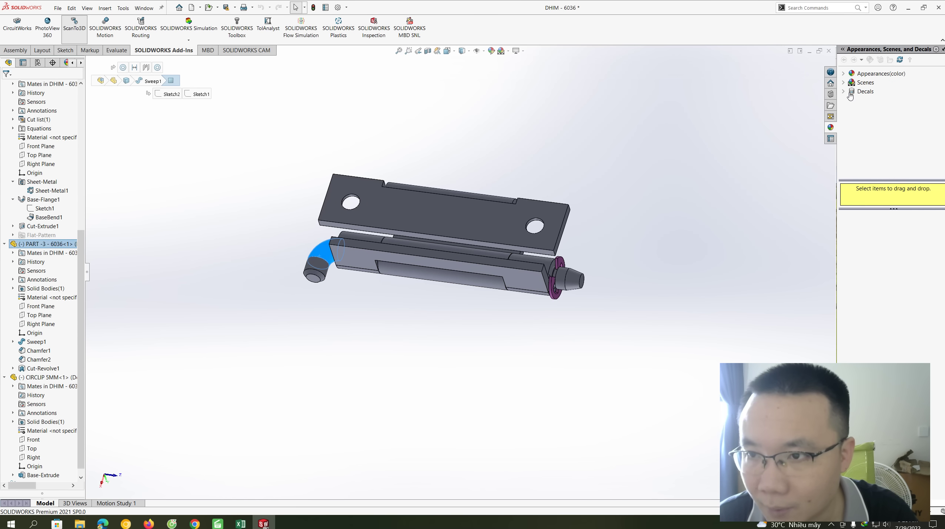
pyautogui.click(844, 74)
pyautogui.click(872, 127)
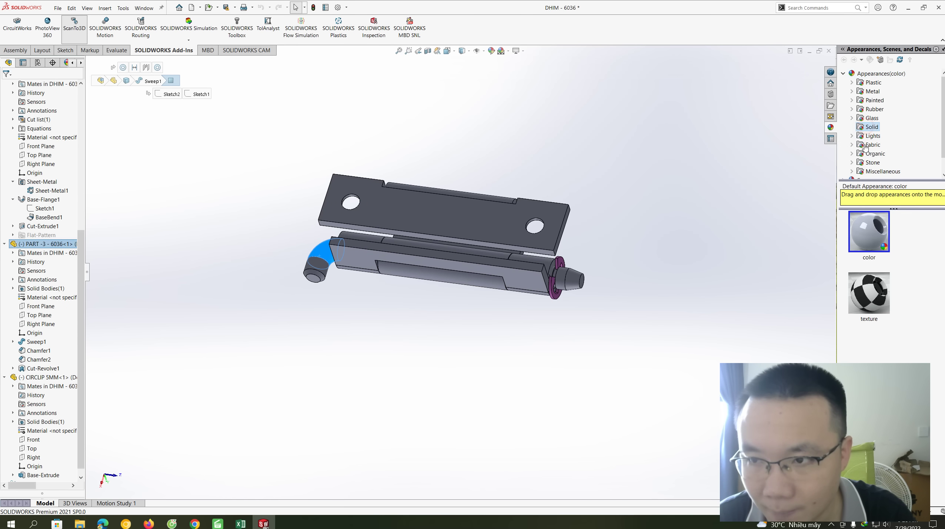
pyautogui.doubleClick(868, 293)
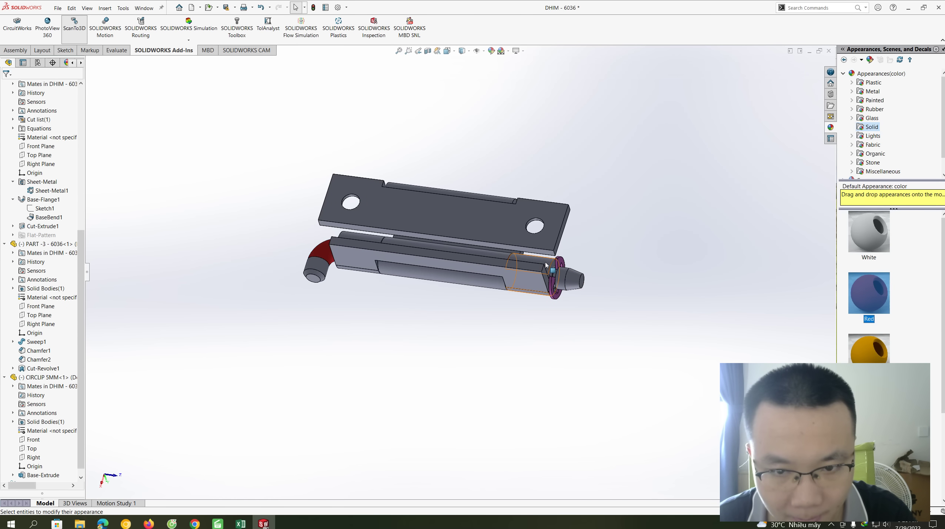
pyautogui.click(529, 274)
pyautogui.doubleClick(870, 306)
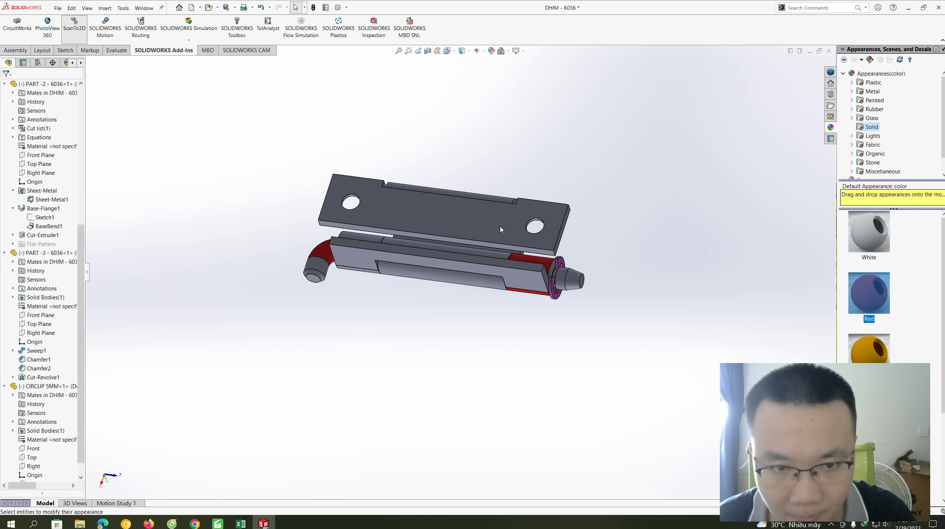
# - Colour the lower part's long side face Yellow
pyautogui.click(481, 271)
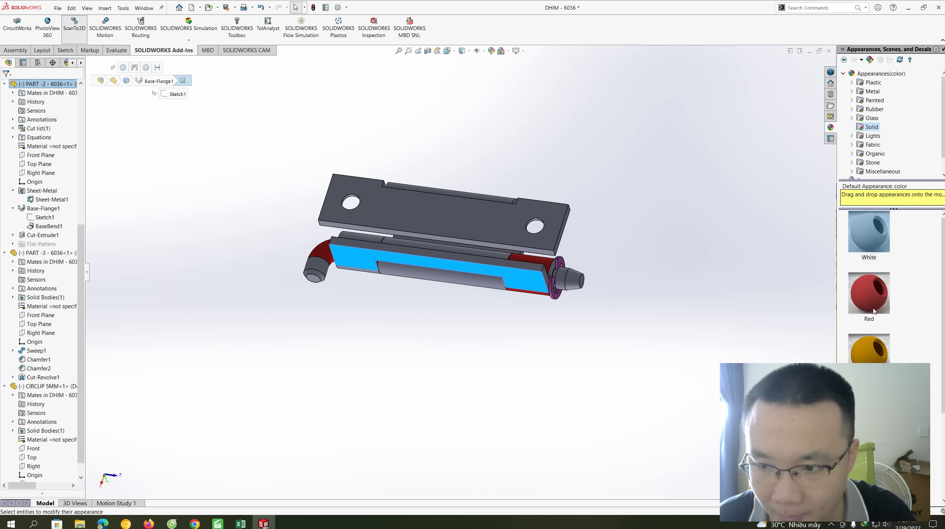
pyautogui.doubleClick(867, 351)
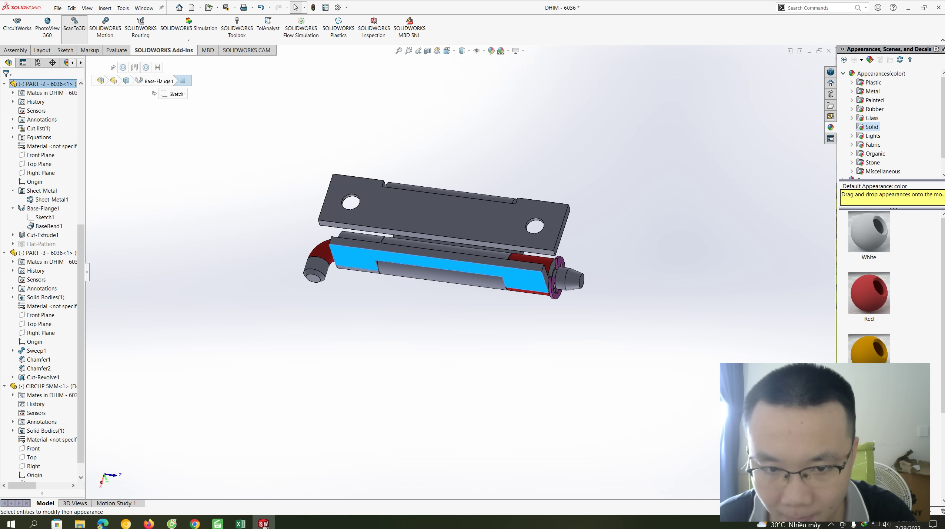
pyautogui.click(446, 255)
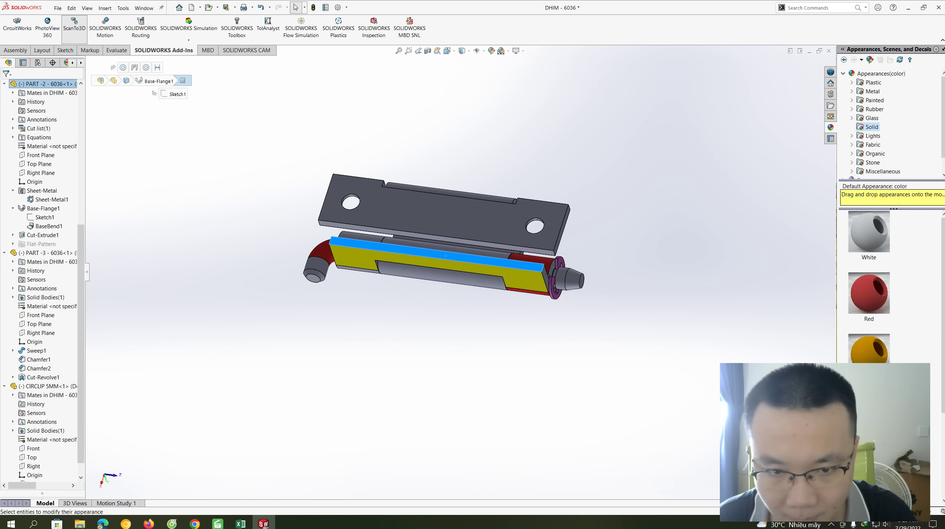
pyautogui.click(532, 265)
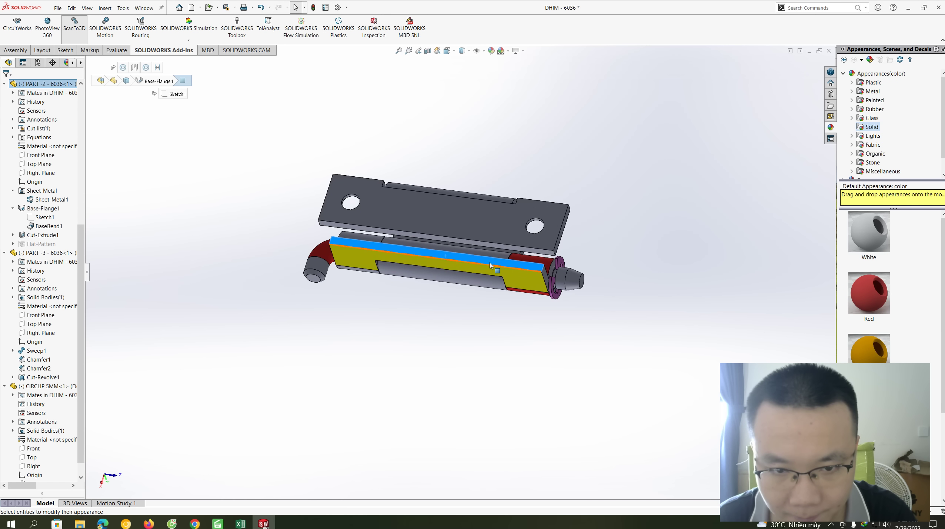
pyautogui.click(685, 385)
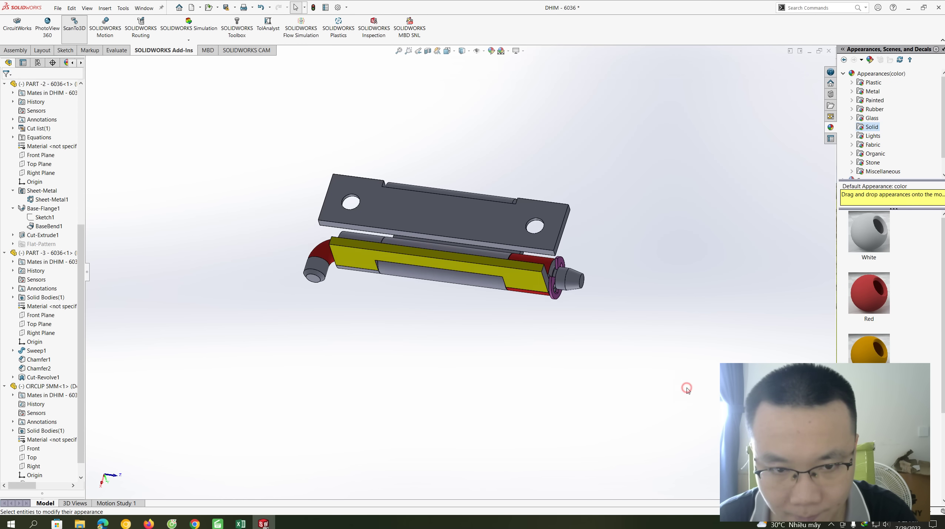
pyautogui.moveTo(685, 385); pyautogui.dragTo(673, 402, button='middle')
# - Colour the grey underside face of the hinge Orange
pyautogui.click(449, 264)
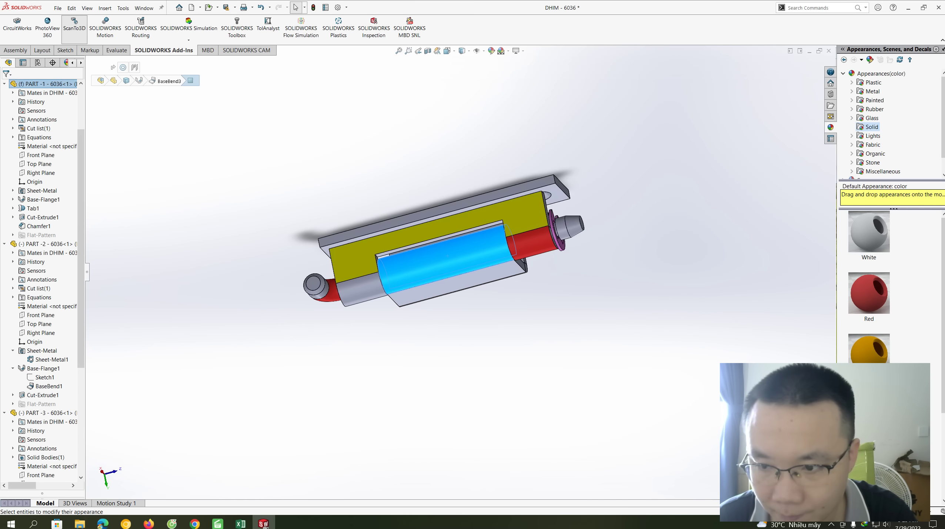
pyautogui.scroll(-3, 868, 289)
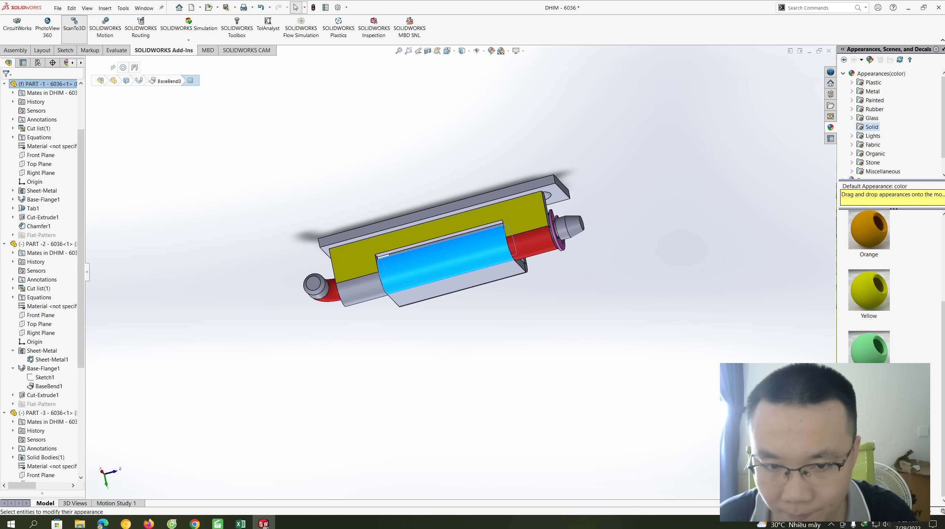
pyautogui.click(675, 400)
pyautogui.moveTo(674, 401); pyautogui.dragTo(636, 362, button='middle')
pyautogui.click(470, 256)
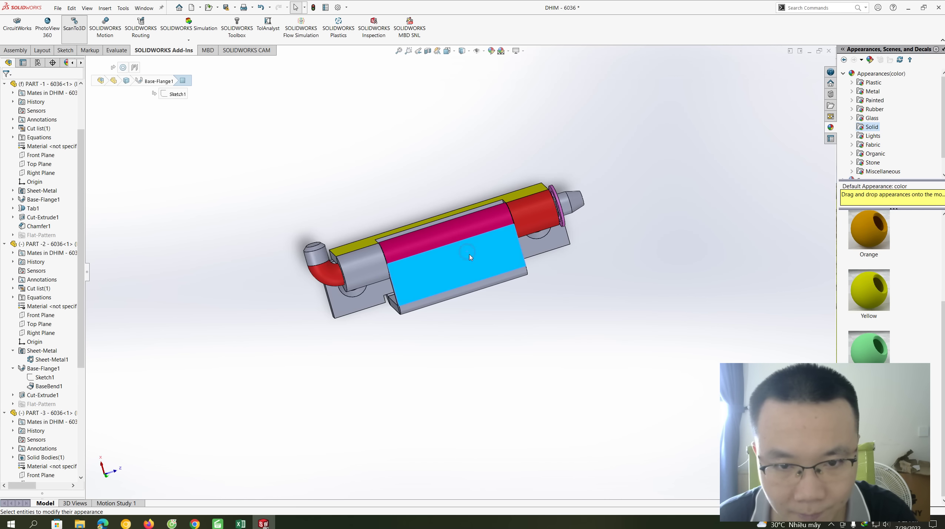
pyautogui.doubleClick(872, 238)
pyautogui.moveTo(687, 276); pyautogui.dragTo(491, 265, button='middle')
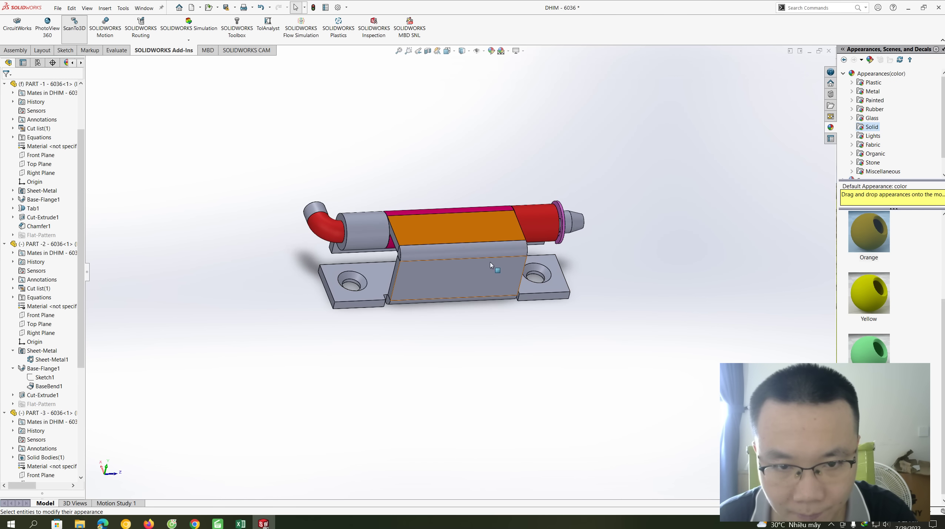
# - Colour a bend face Green and the hinge leaf's front face Orange
pyautogui.click(476, 252)
pyautogui.doubleClick(877, 348)
pyautogui.click(458, 282)
pyautogui.click(871, 237)
pyautogui.doubleClick(871, 237)
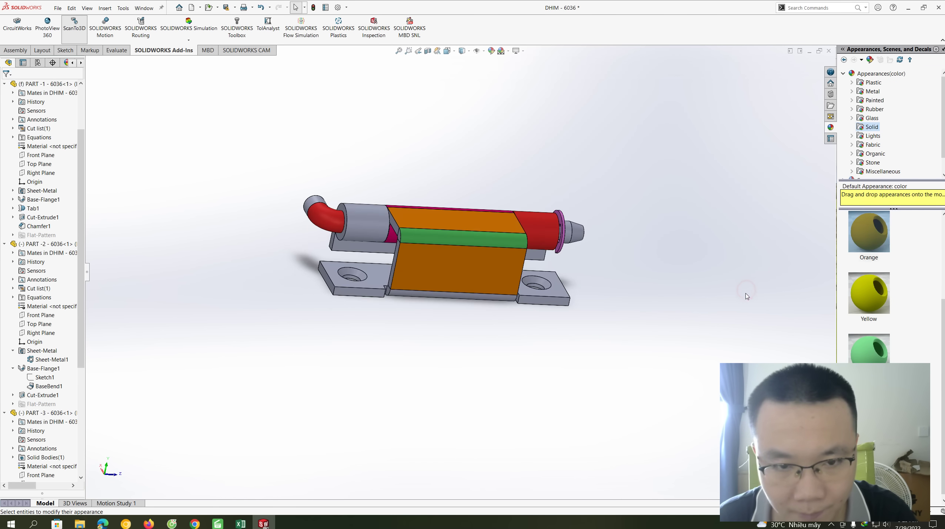
# - Colour the second bend face Orange and the underside bend face Yellow
pyautogui.moveTo(463, 222); pyautogui.dragTo(446, 255, button='middle')
pyautogui.click(446, 252)
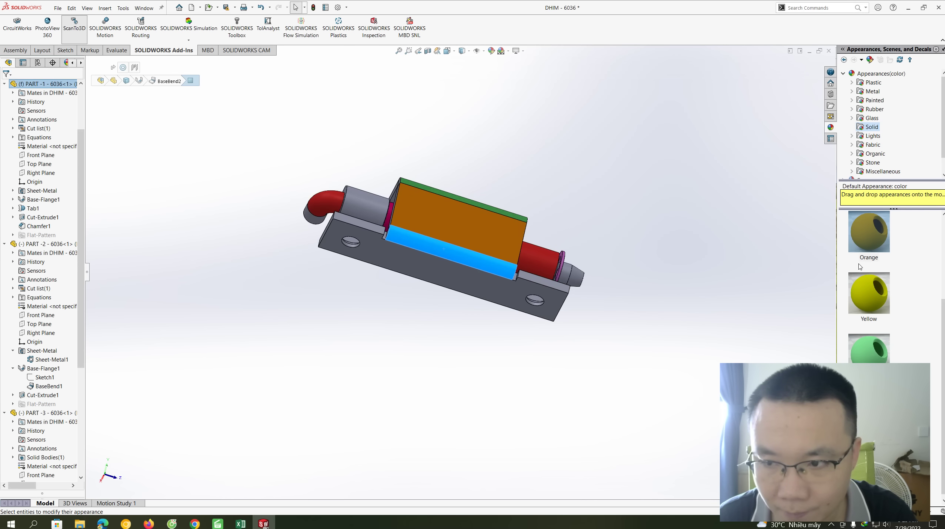
pyautogui.doubleClick(872, 238)
pyautogui.moveTo(696, 251)
pyautogui.mouseDown(button='middle')
pyautogui.moveTo(488, 250)
pyautogui.moveTo(562, 244)
pyautogui.mouseUp(button='middle')
pyautogui.click(473, 236)
pyautogui.doubleClick(869, 293)
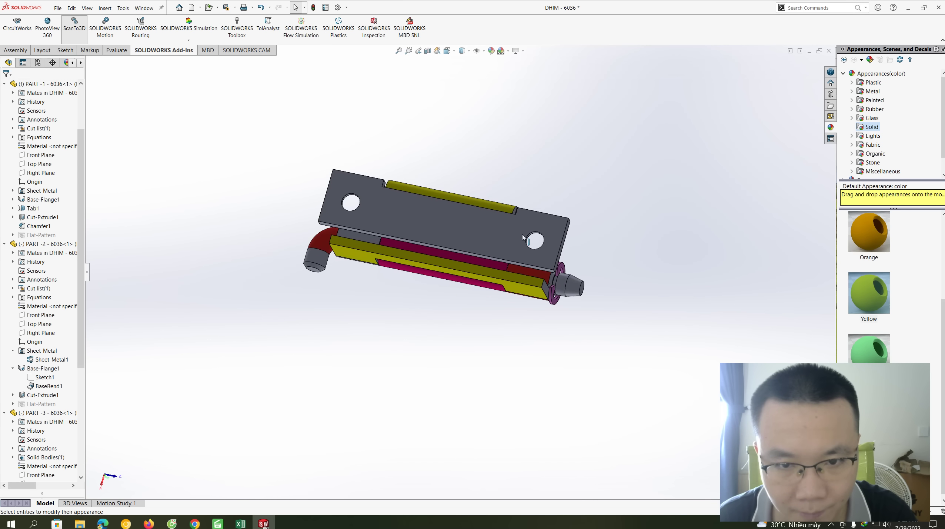
# - Colour the broad plate face and the bottom plate faces Green
pyautogui.click(462, 223)
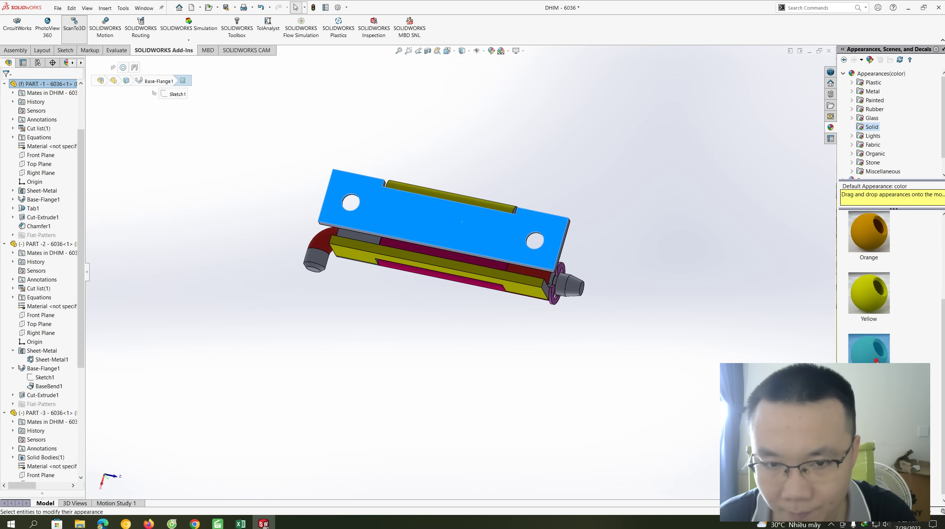
pyautogui.click(696, 311)
pyautogui.hotkey('shift', 'Down')
pyautogui.hotkey('shift', 'Down')
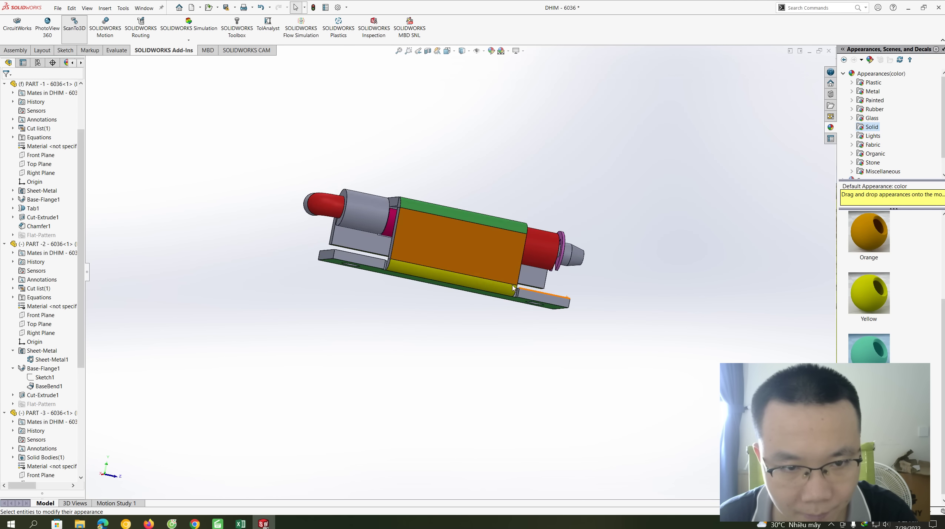
pyautogui.click(379, 278)
pyautogui.click(720, 346)
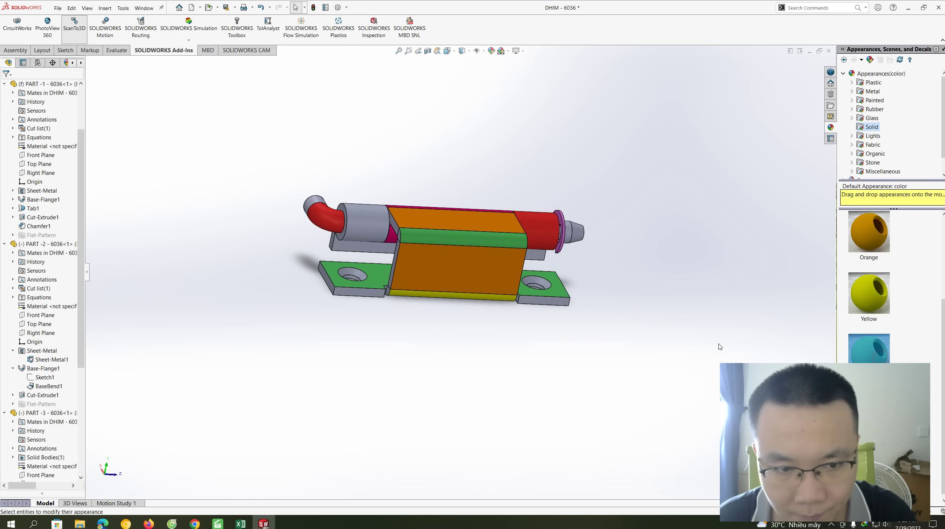
pyautogui.click(351, 294)
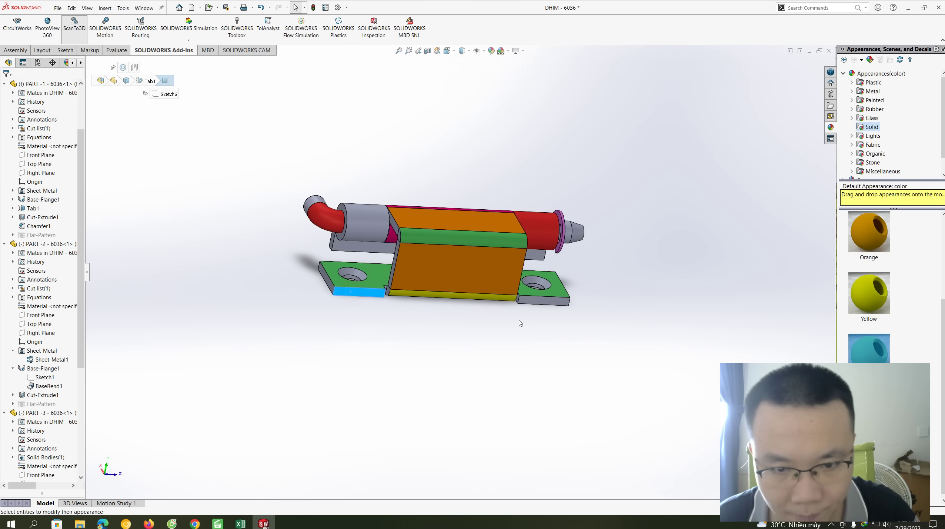
# - Make the right plate's edges Green and both countersunk holes Yellow
pyautogui.keyDown('ctrl'); pyautogui.click(550, 305); pyautogui.keyUp('ctrl')
pyautogui.keyDown('ctrl'); pyautogui.click(547, 303); pyautogui.keyUp('ctrl')
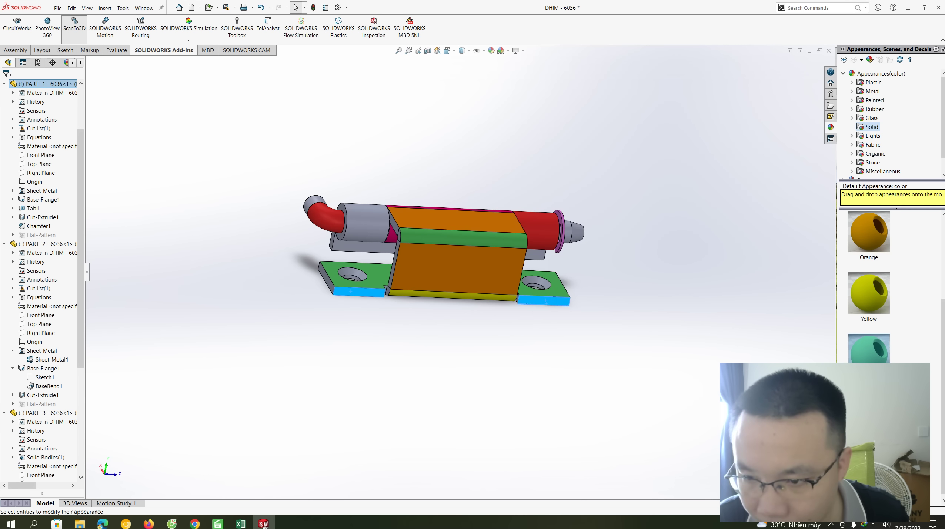
pyautogui.click(541, 286)
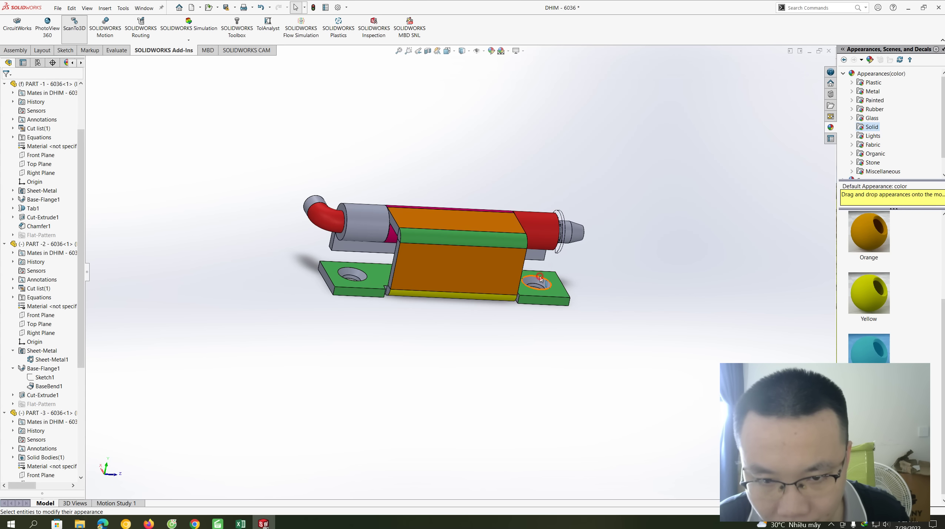
pyautogui.click(539, 285)
pyautogui.keyDown('ctrl'); pyautogui.click(357, 276); pyautogui.keyUp('ctrl')
pyautogui.moveTo(878, 349); pyautogui.dragTo(534, 291)
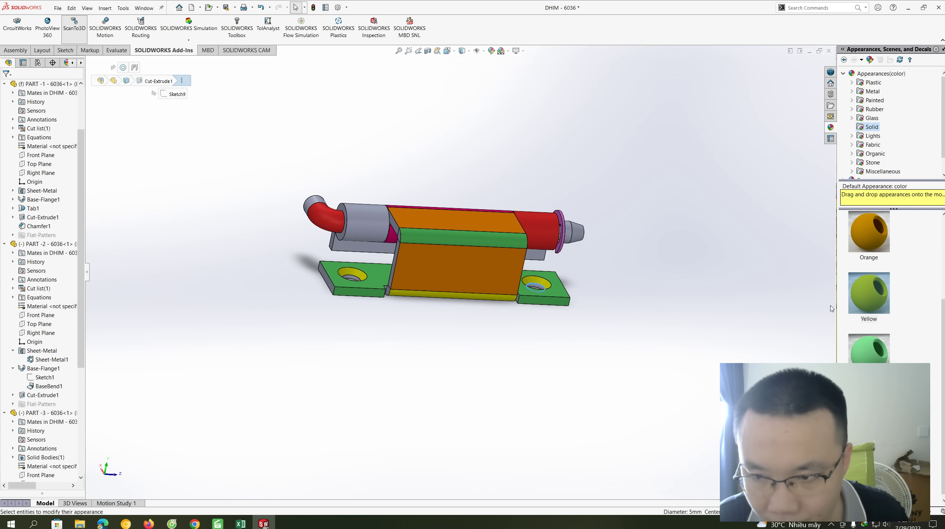
pyautogui.click(848, 311)
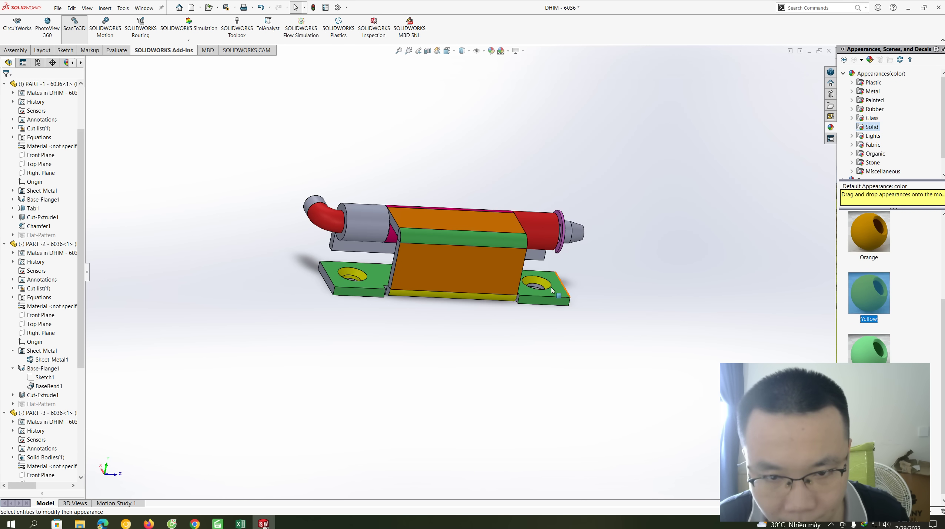
pyautogui.moveTo(534, 288); pyautogui.dragTo(535, 289)
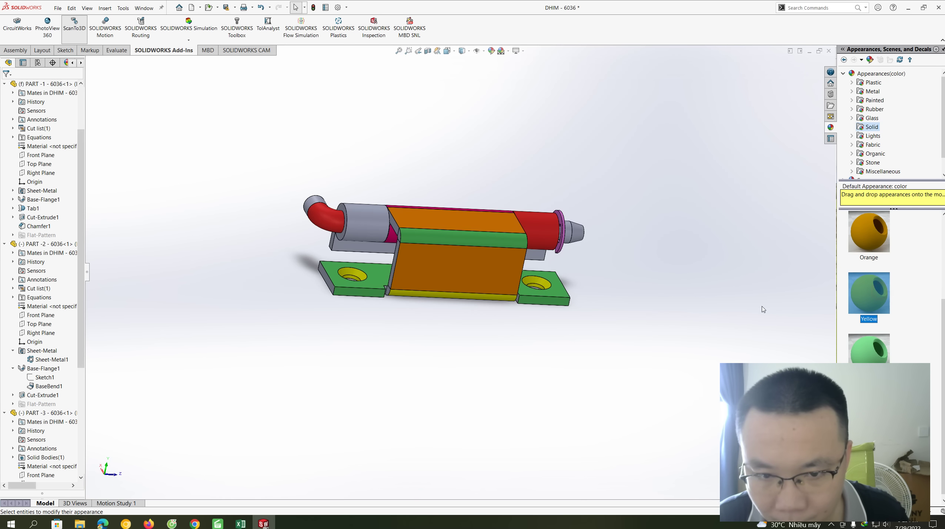
# - Colour both pin sleeves, the grey and the red one, Yellow
pyautogui.moveTo(708, 310); pyautogui.dragTo(648, 281, button='middle')
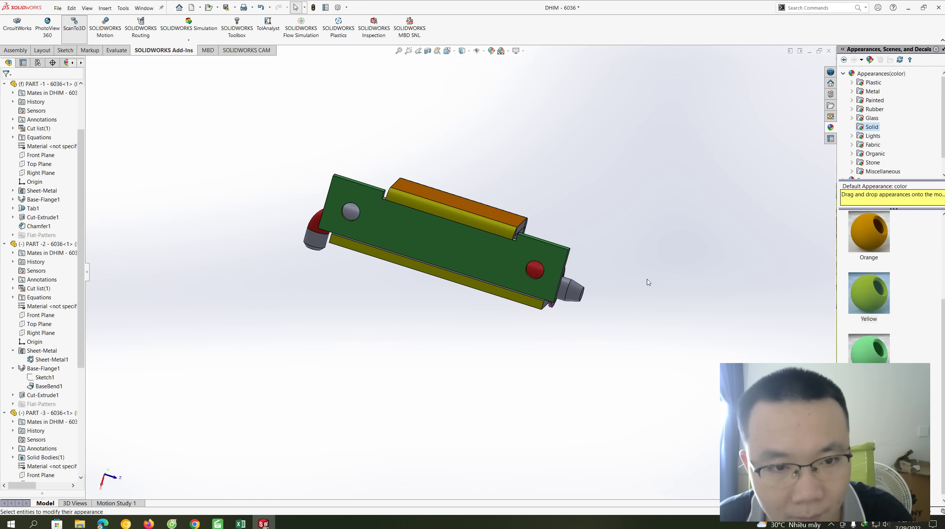
pyautogui.moveTo(349, 216)
pyautogui.mouseDown(button='middle')
pyautogui.moveTo(510, 283)
pyautogui.moveTo(363, 221)
pyautogui.mouseUp(button='middle')
pyautogui.click(363, 222)
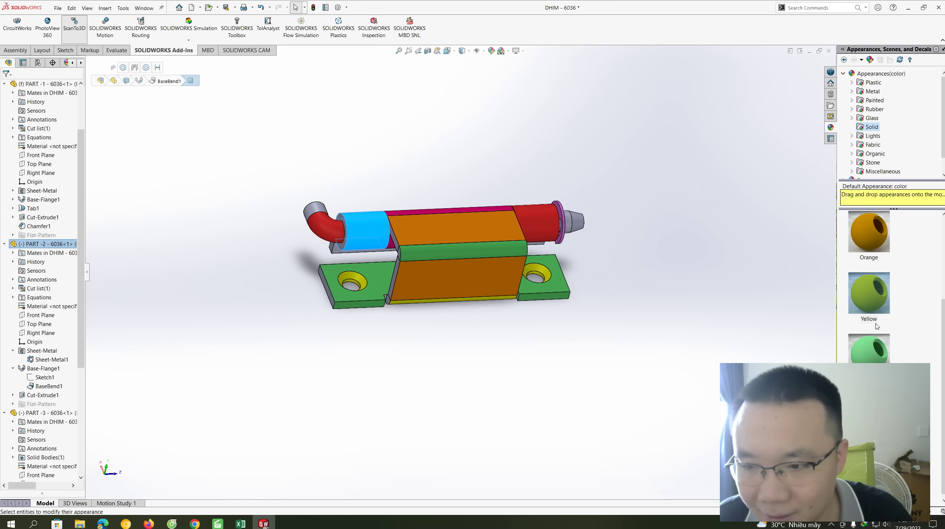
pyautogui.doubleClick(869, 293)
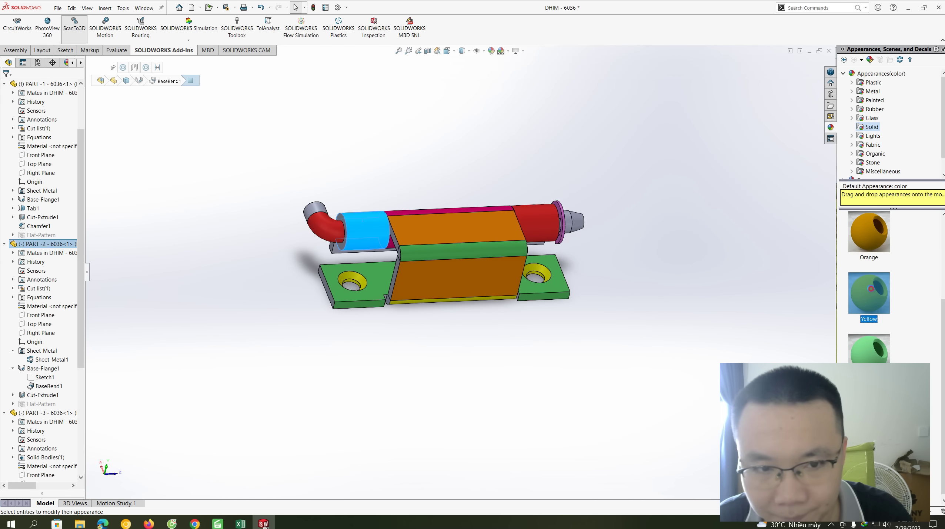
pyautogui.click(535, 227)
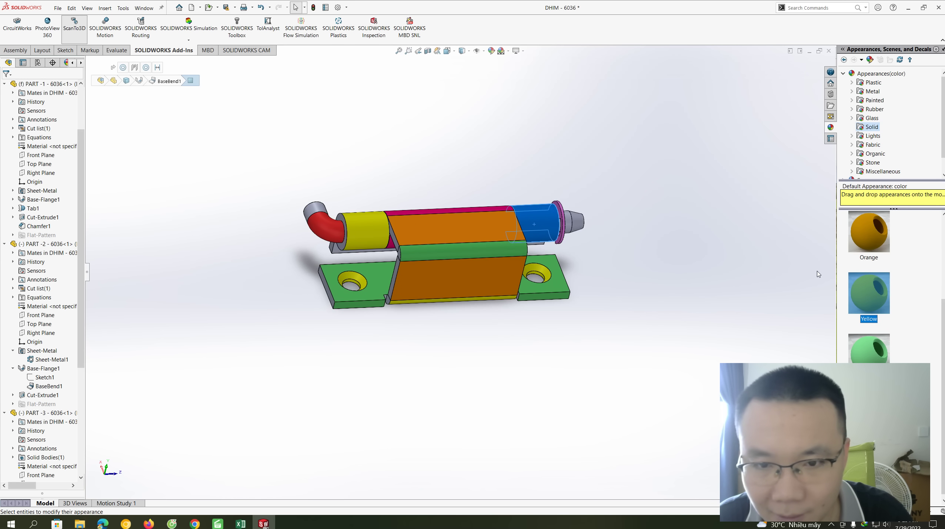
pyautogui.doubleClick(869, 278)
# - Colour the top plate and the tab face at its end Green
pyautogui.moveTo(736, 286)
pyautogui.mouseDown(button='middle')
pyautogui.moveTo(645, 275)
pyautogui.moveTo(508, 193)
pyautogui.moveTo(504, 202)
pyautogui.mouseUp(button='middle')
pyautogui.click(504, 202)
pyautogui.doubleClick(868, 356)
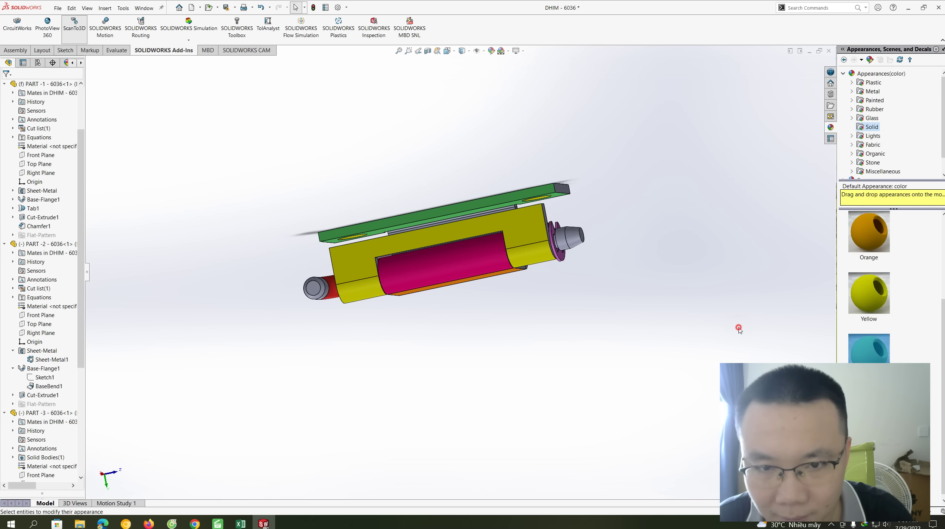
pyautogui.click(561, 194)
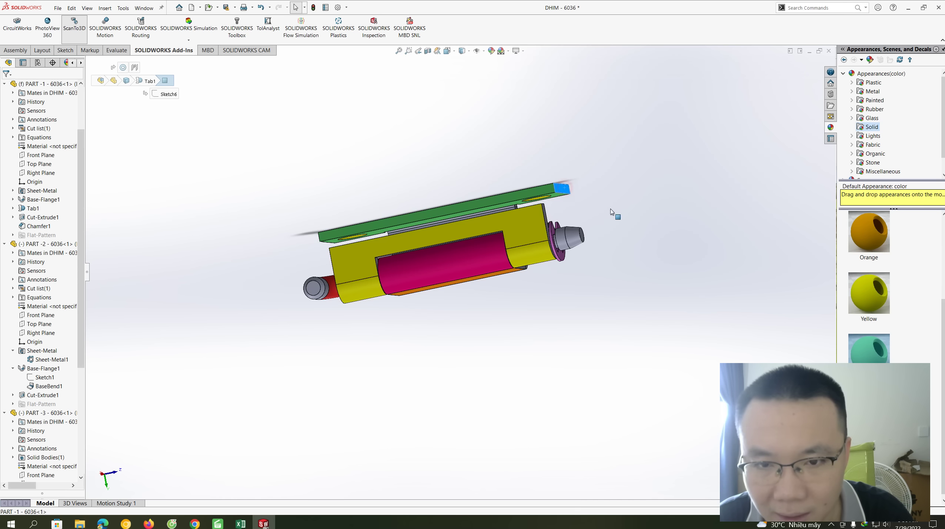
pyautogui.doubleClick(869, 350)
pyautogui.moveTo(689, 306)
pyautogui.mouseDown(button='middle')
pyautogui.moveTo(610, 243)
pyautogui.moveTo(507, 226)
pyautogui.moveTo(589, 247)
pyautogui.moveTo(560, 249)
pyautogui.mouseUp(button='middle')
# - Colour the narrow inner face of the hinge bracket Orange
pyautogui.click(506, 222)
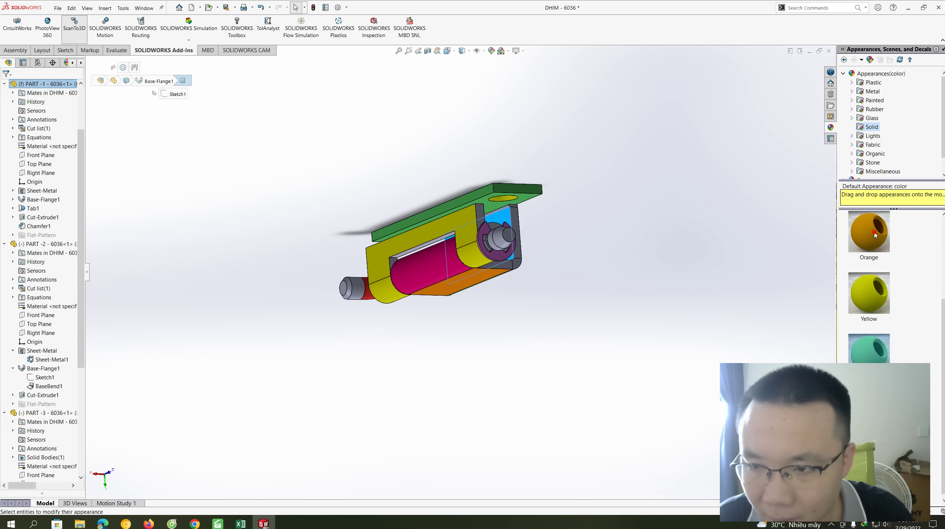
pyautogui.press('Escape')
pyautogui.press('Up')
pyautogui.press('Up')
pyautogui.press('Up')
pyautogui.press('Up')
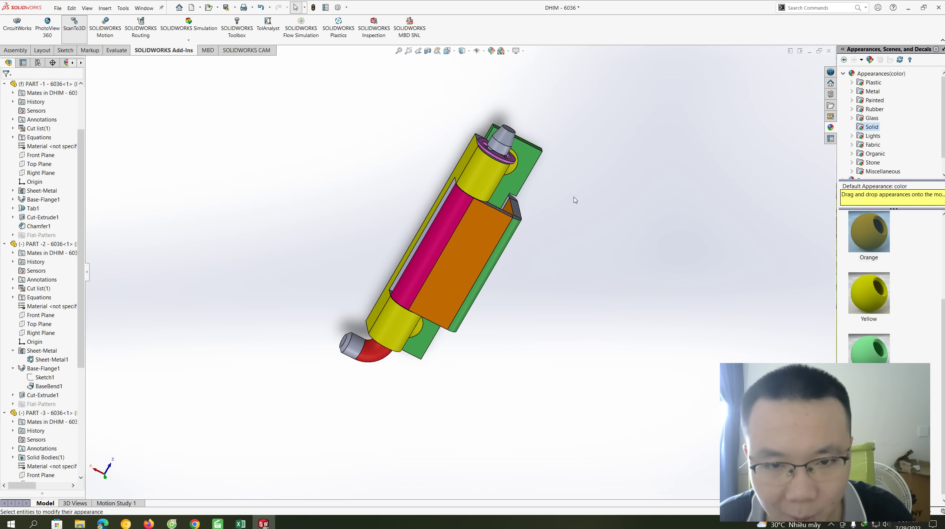
pyautogui.press('Up')
pyautogui.press('Up')
pyautogui.press('Up')
pyautogui.press('Up')
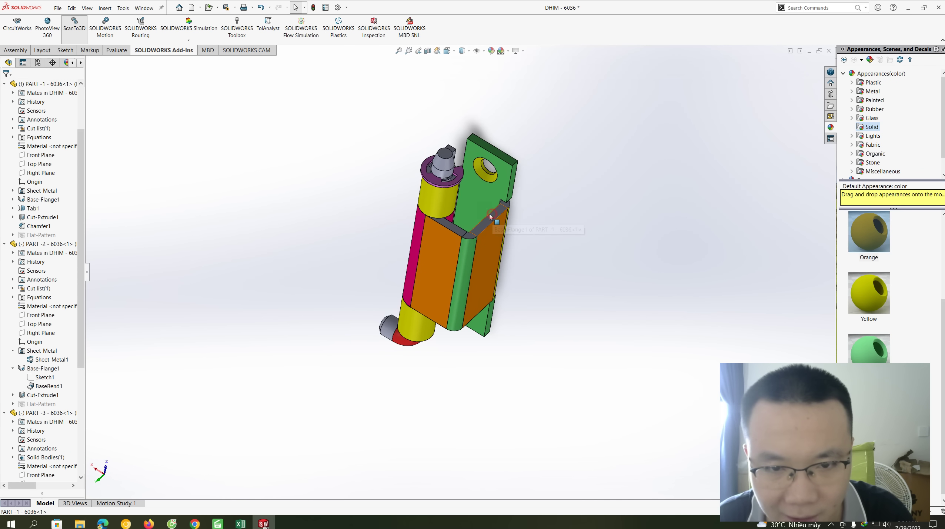
pyautogui.click(490, 216)
pyautogui.press('Escape')
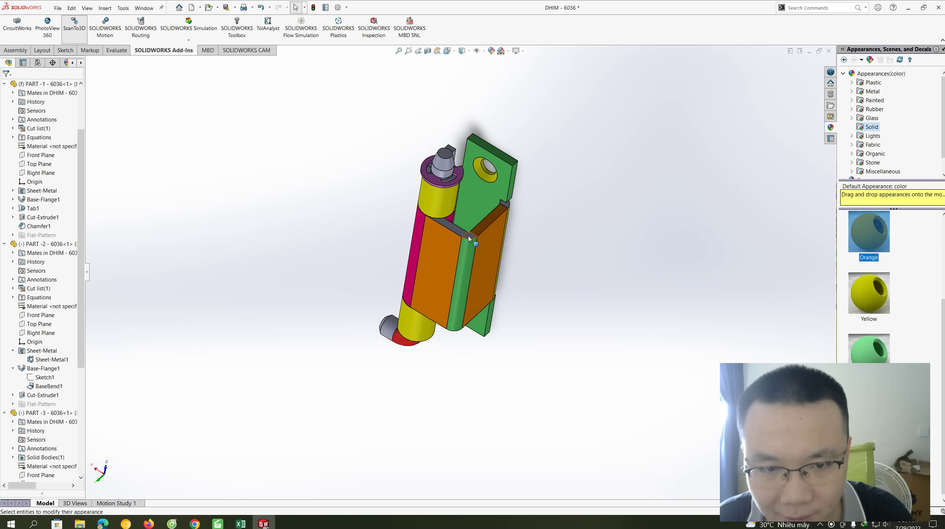
pyautogui.moveTo(469, 239); pyautogui.dragTo(469, 237)
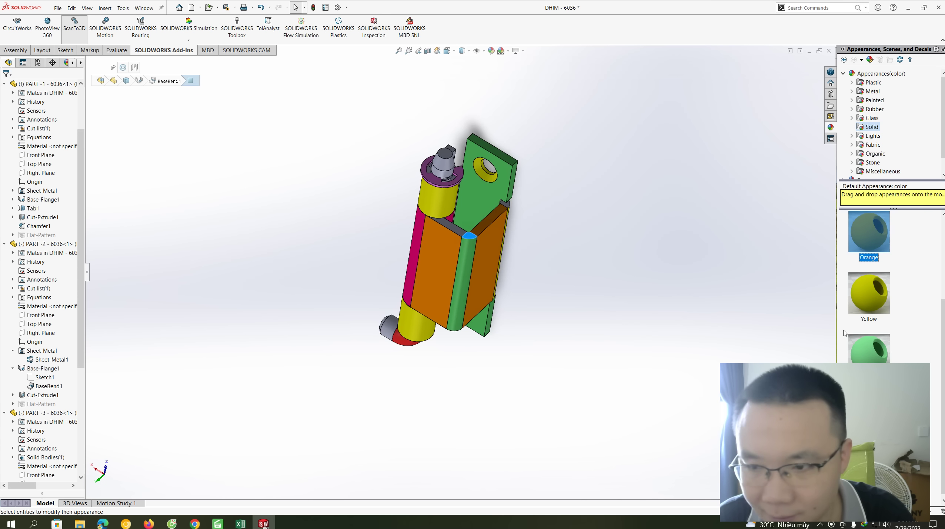
# - Colour the face at the hinge joint Orange
pyautogui.click(505, 202)
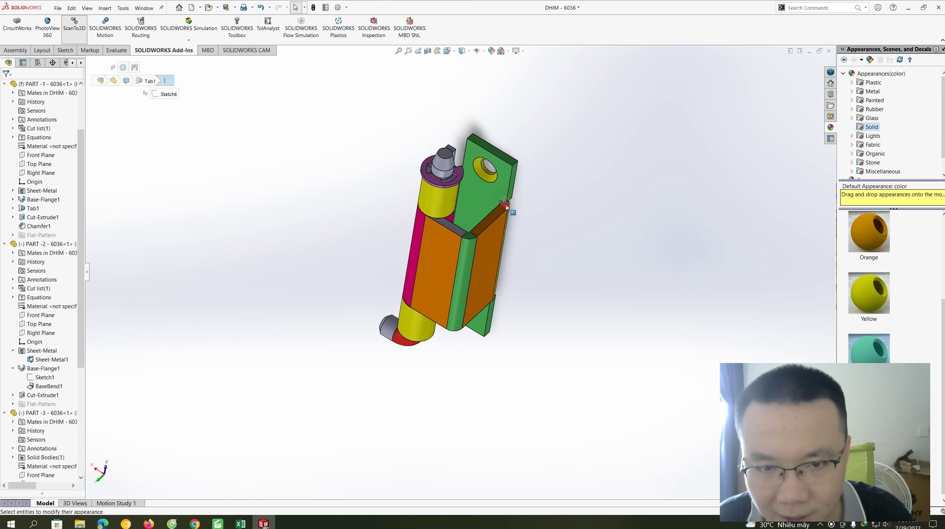
pyautogui.click(583, 311)
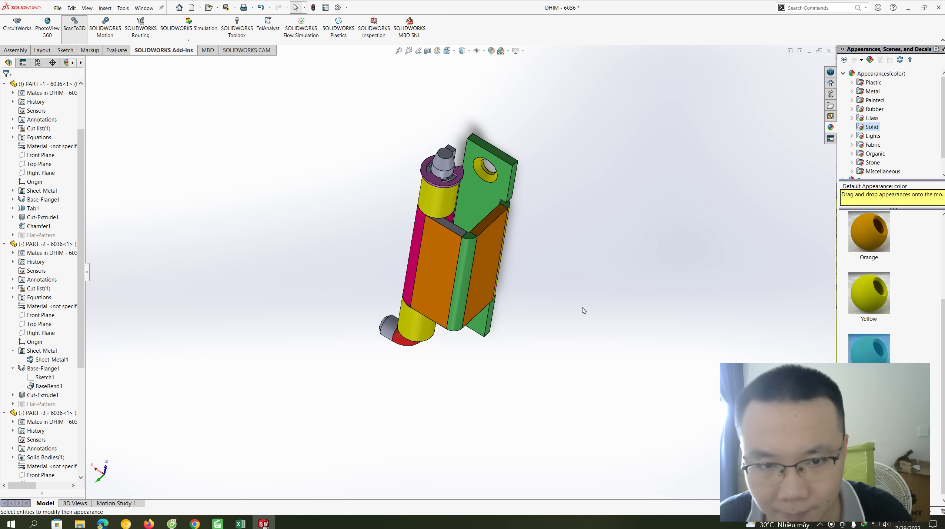
pyautogui.click(453, 228)
pyautogui.click(868, 231)
pyautogui.moveTo(745, 247)
pyautogui.mouseDown(button='middle')
pyautogui.moveTo(635, 247)
pyautogui.moveTo(629, 285)
pyautogui.moveTo(444, 327)
pyautogui.mouseUp(button='middle')
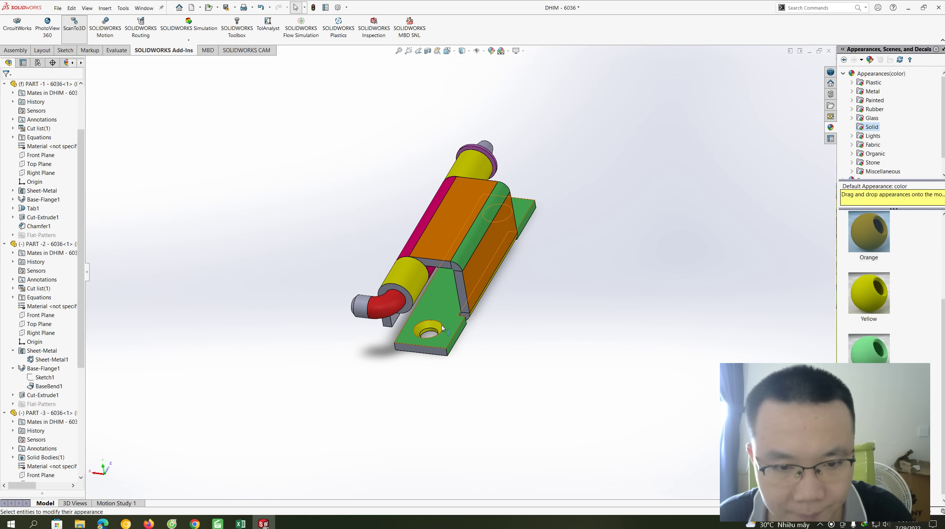
# - Colour the narrow face between the hinge leaves Orange
pyautogui.click(431, 332)
pyautogui.moveTo(691, 254); pyautogui.dragTo(665, 259, button='middle')
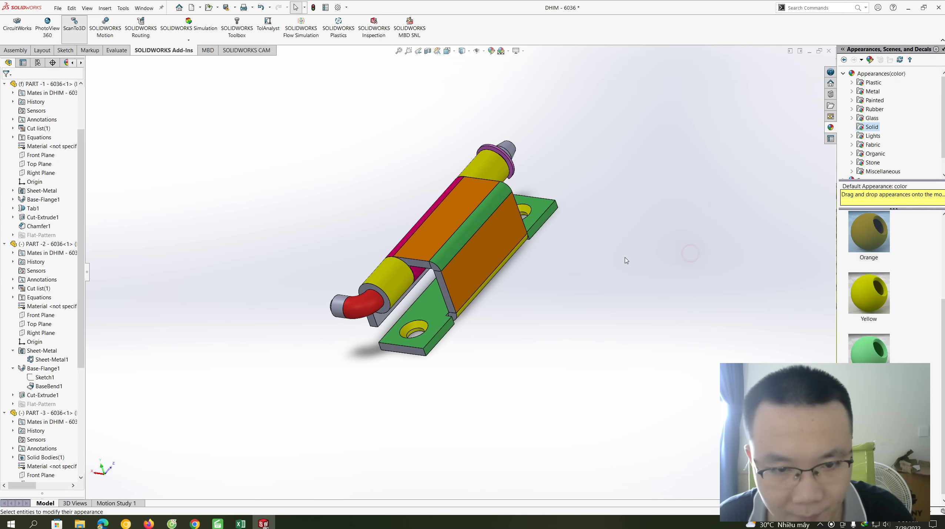
pyautogui.click(444, 288)
pyautogui.click(868, 232)
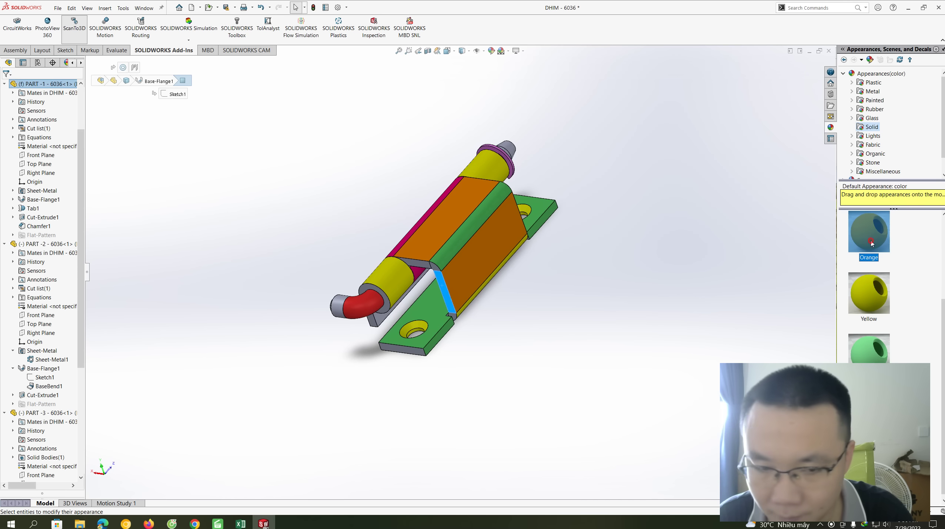
pyautogui.moveTo(685, 276); pyautogui.dragTo(484, 245, button='middle')
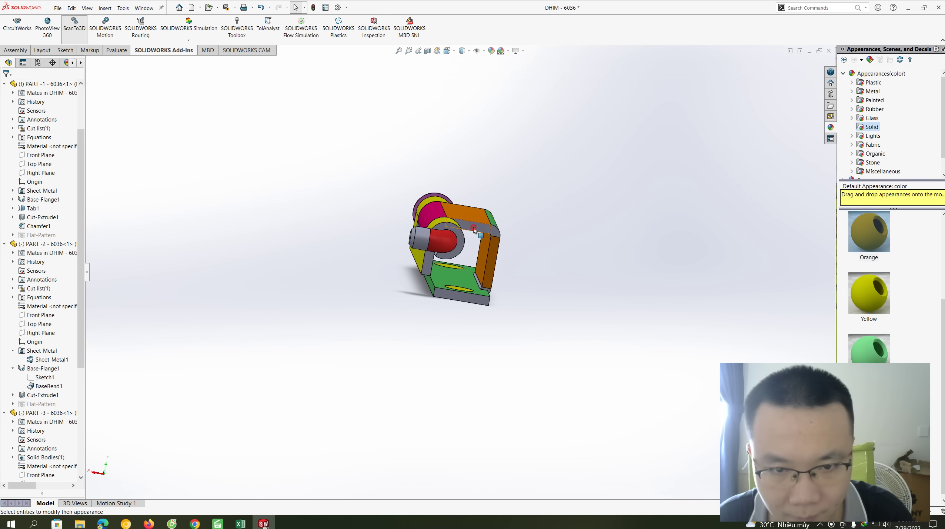
# - Colour a hinge frame face Orange and the ring around the red cylinder Yellow
pyautogui.click(474, 229)
pyautogui.click(884, 236)
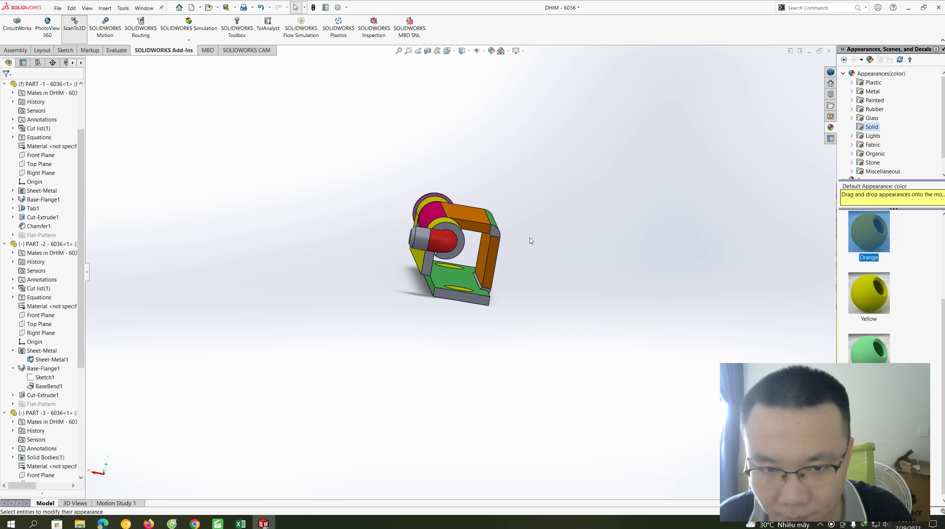
pyautogui.click(494, 232)
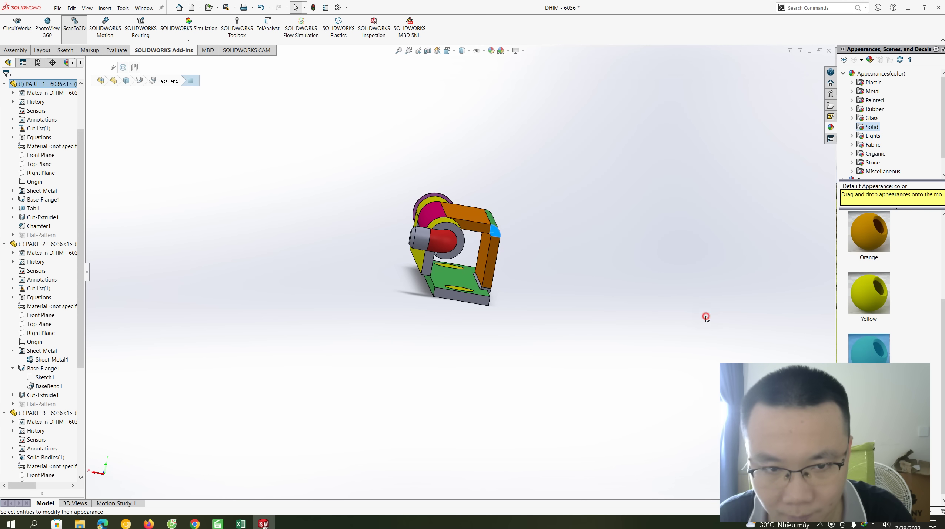
pyautogui.click(459, 243)
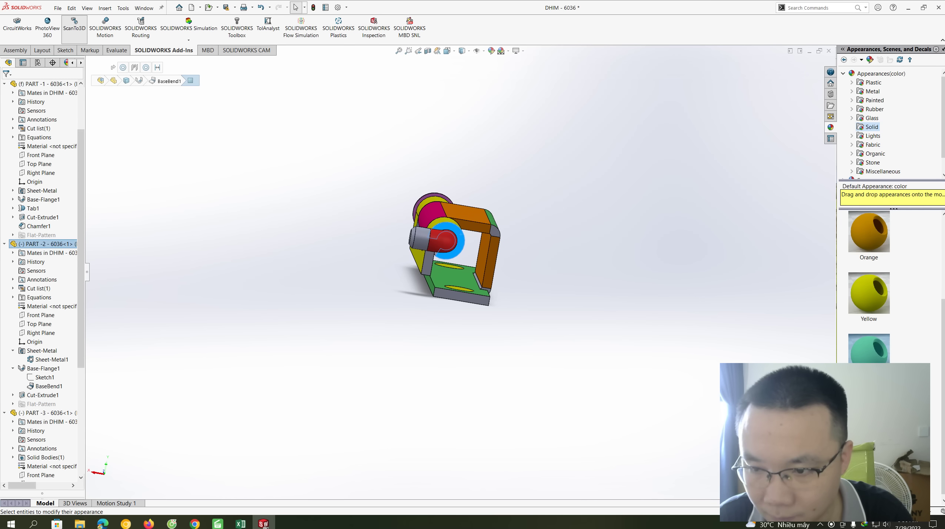
pyautogui.click(870, 296)
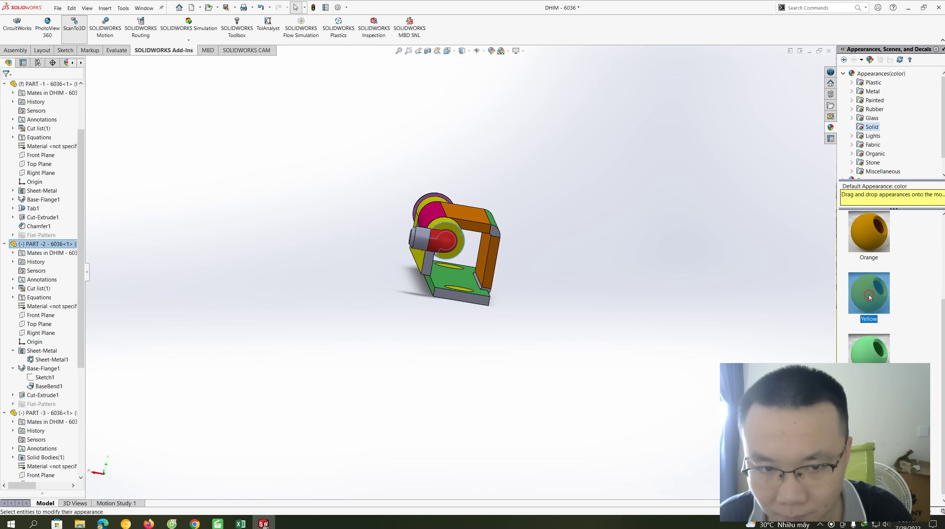
pyautogui.click(450, 231)
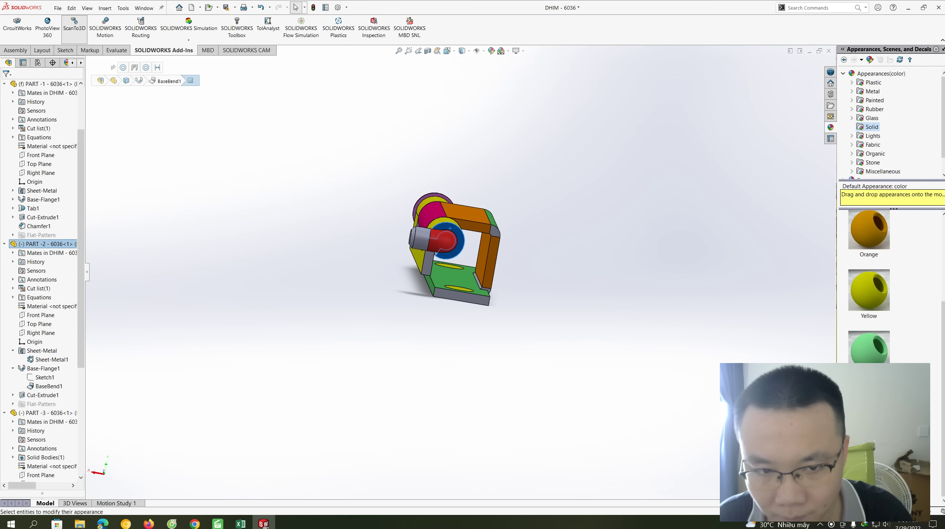
# - Examine the pin end's cylinder, edge, end face and chamfered ring, then pick PART-2's thin face
pyautogui.moveTo(669, 384); pyautogui.dragTo(488, 249, button='middle')
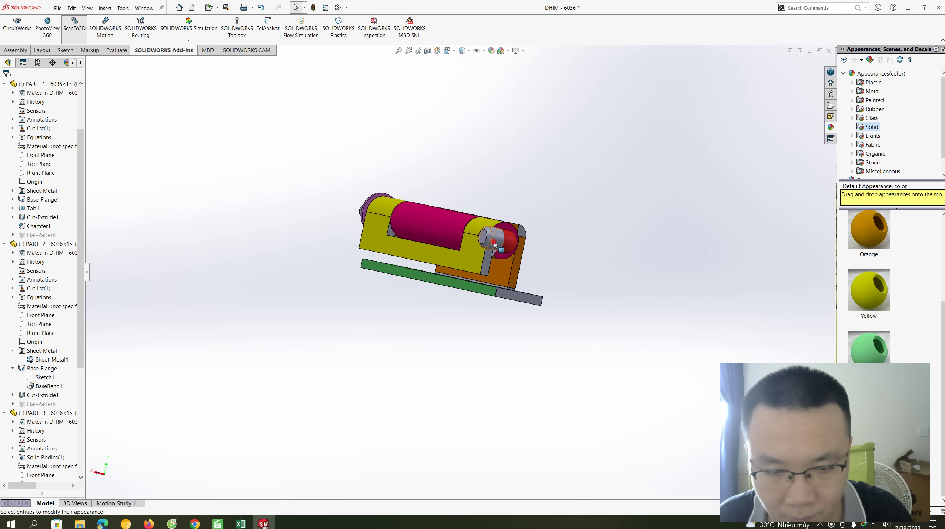
pyautogui.click(495, 244)
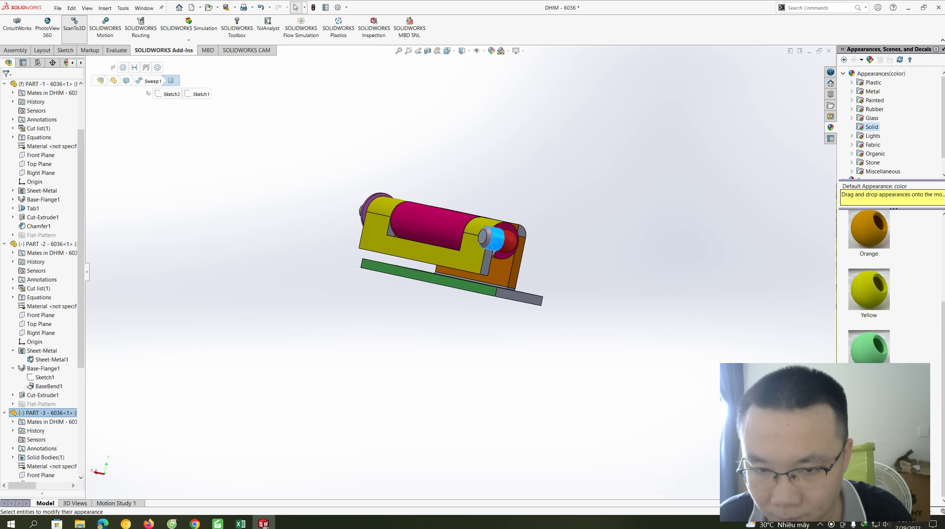
pyautogui.click(643, 304)
pyautogui.click(487, 237)
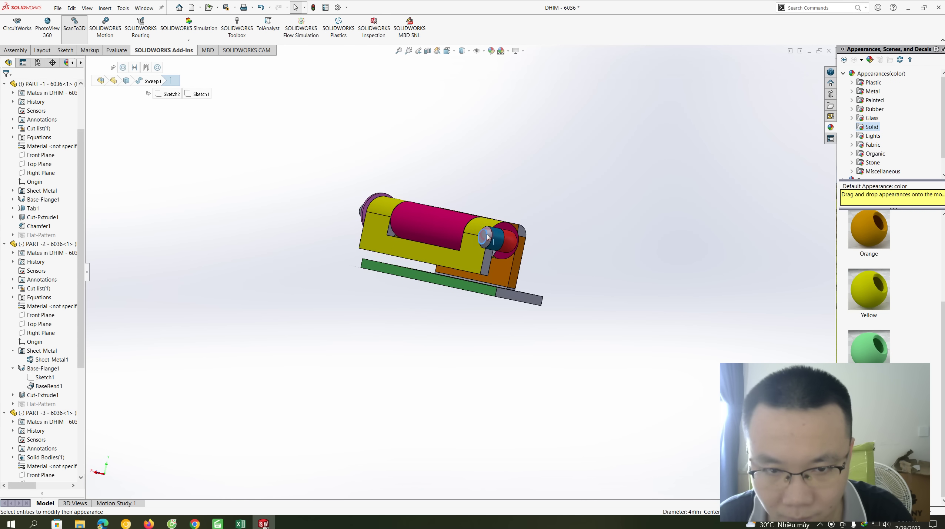
pyautogui.click(529, 264)
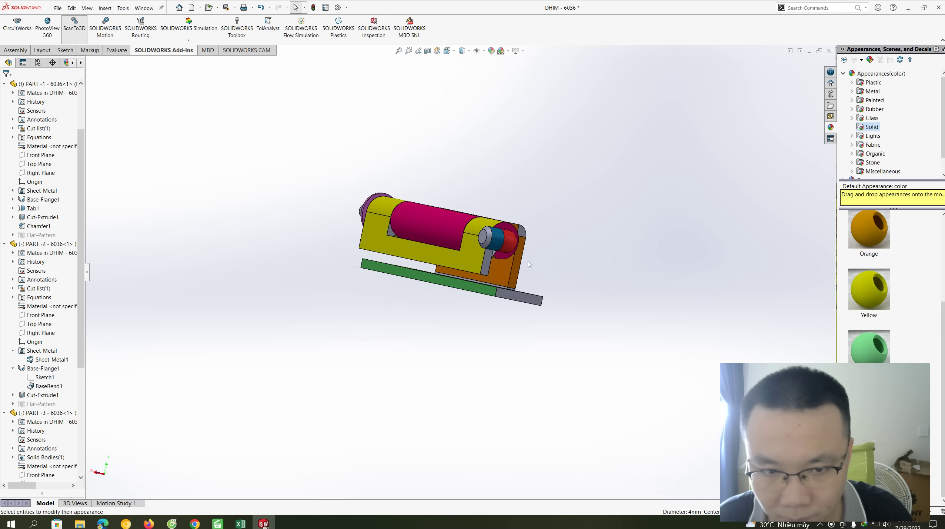
pyautogui.click(485, 240)
pyautogui.press('Escape')
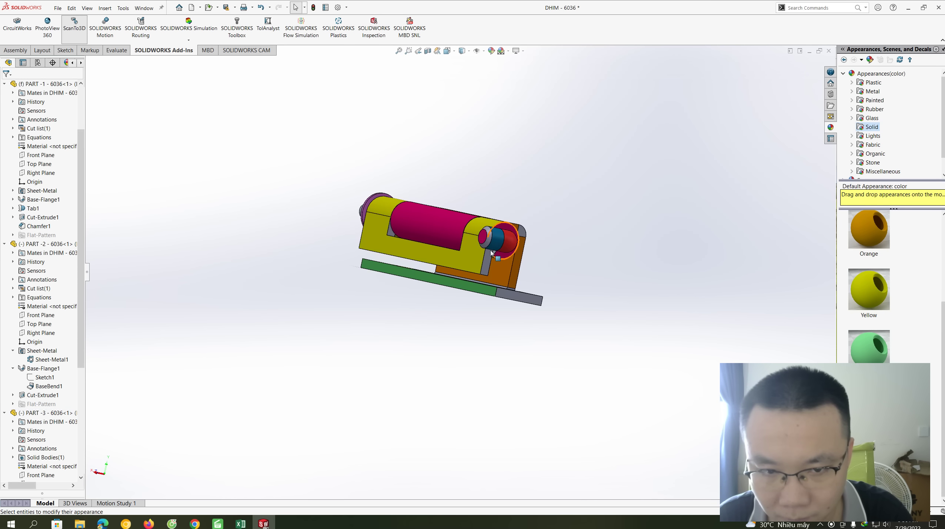
pyautogui.click(490, 242)
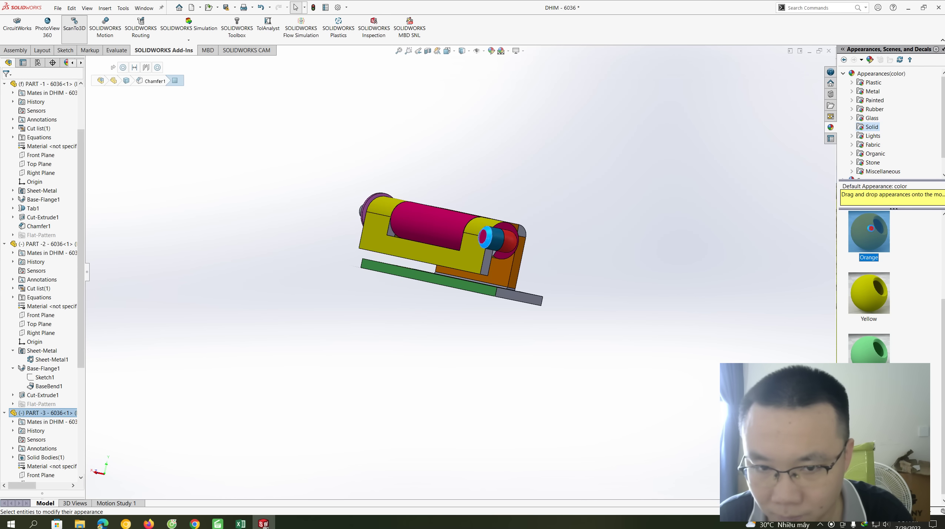
pyautogui.press('Escape')
pyautogui.moveTo(717, 257)
pyautogui.mouseDown(button='middle')
pyautogui.moveTo(605, 247)
pyautogui.moveTo(532, 263)
pyautogui.mouseUp(button='middle')
pyautogui.click(516, 261)
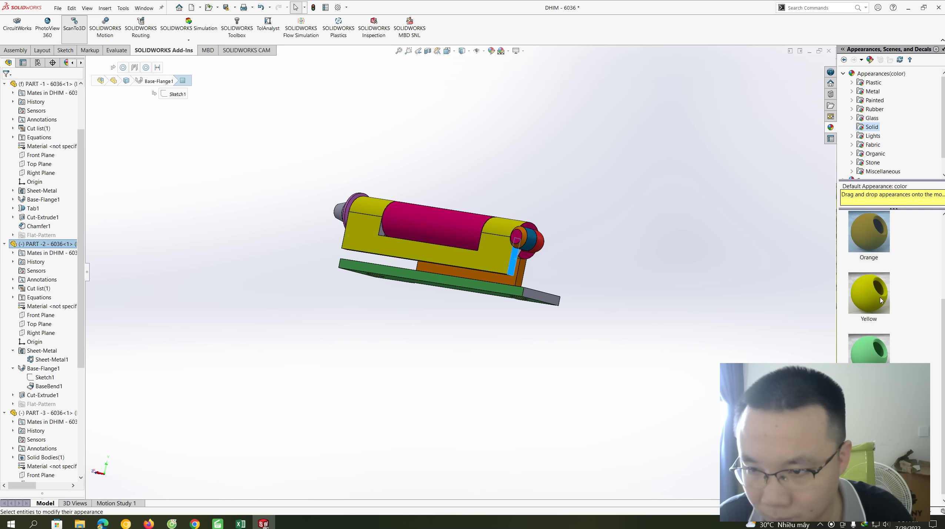
# - Orbit the hinge through side and end views of the assembly
pyautogui.press('Escape')
pyautogui.moveTo(722, 285); pyautogui.dragTo(648, 282, button='middle')
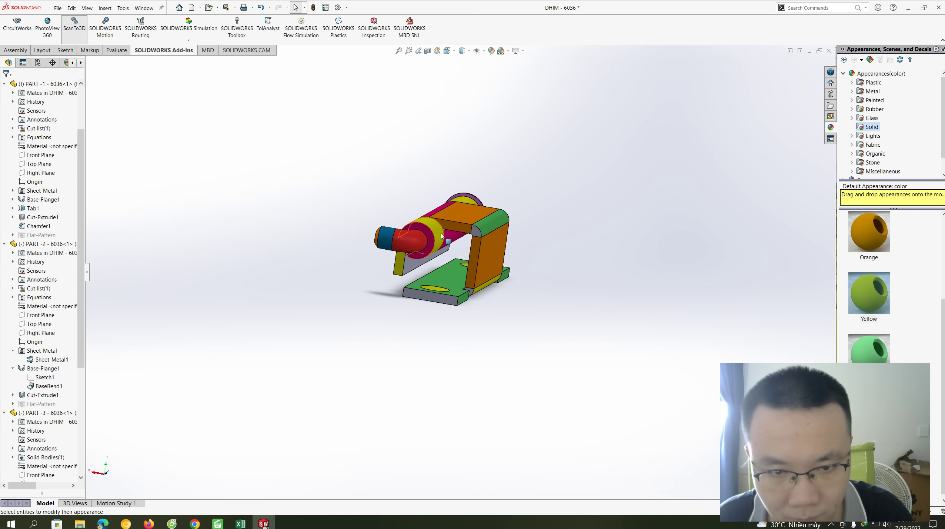
pyautogui.moveTo(474, 232)
pyautogui.mouseDown(button='middle')
pyautogui.moveTo(707, 329)
pyautogui.moveTo(592, 297)
pyautogui.mouseUp(button='middle')
pyautogui.click(523, 300)
pyautogui.click(736, 337)
pyautogui.moveTo(737, 338)
pyautogui.mouseDown(button='middle')
pyautogui.moveTo(637, 281)
pyautogui.moveTo(491, 248)
pyautogui.moveTo(510, 254)
pyautogui.mouseUp(button='middle')
pyautogui.press('Left')
pyautogui.press('Left')
pyautogui.press('Left')
pyautogui.press('Left')
pyautogui.press('Left')
pyautogui.press('Left')
pyautogui.press('Left')
pyautogui.press('Left')
pyautogui.press('Left')
pyautogui.press('Left')
# - Select the long grey strip face under the magenta barrel and the cut edge beneath it
pyautogui.click(499, 252)
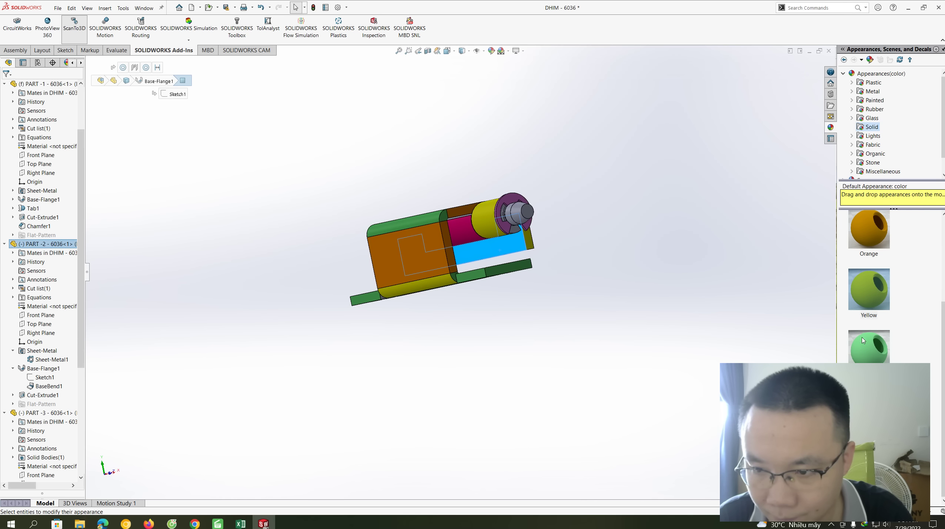
pyautogui.press('Escape')
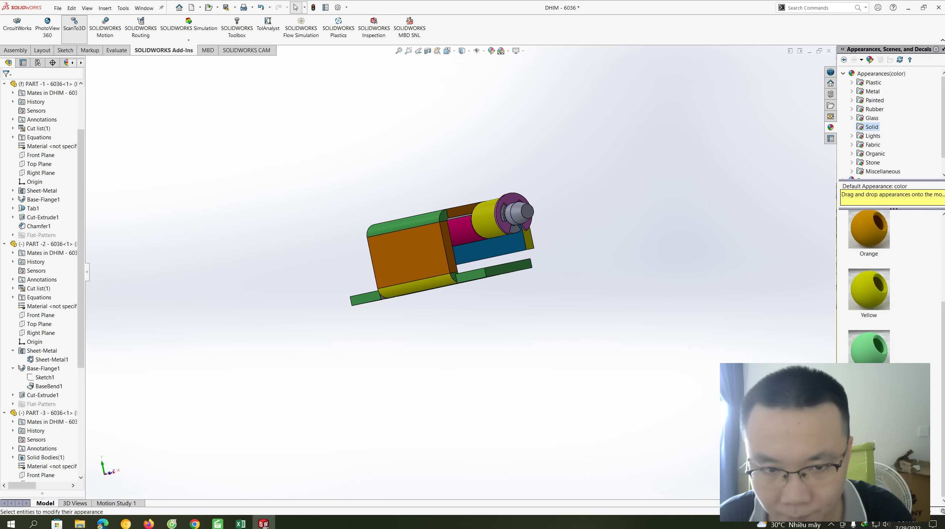
pyautogui.moveTo(445, 352); pyautogui.dragTo(444, 296, button='middle')
pyautogui.moveTo(526, 200)
pyautogui.mouseDown(button='middle')
pyautogui.moveTo(535, 234)
pyautogui.moveTo(499, 236)
pyautogui.mouseUp(button='middle')
pyautogui.click(496, 238)
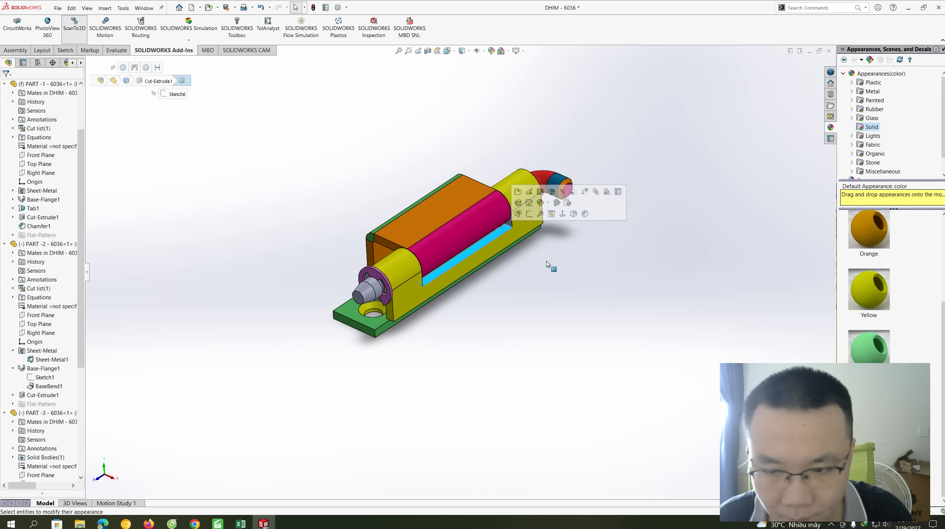
pyautogui.press('Escape')
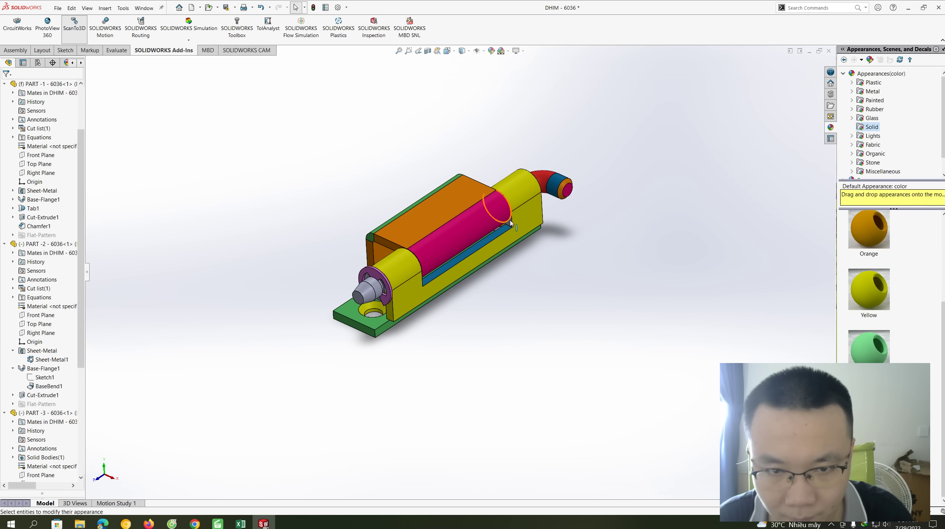
pyautogui.click(511, 223)
pyautogui.press('Escape')
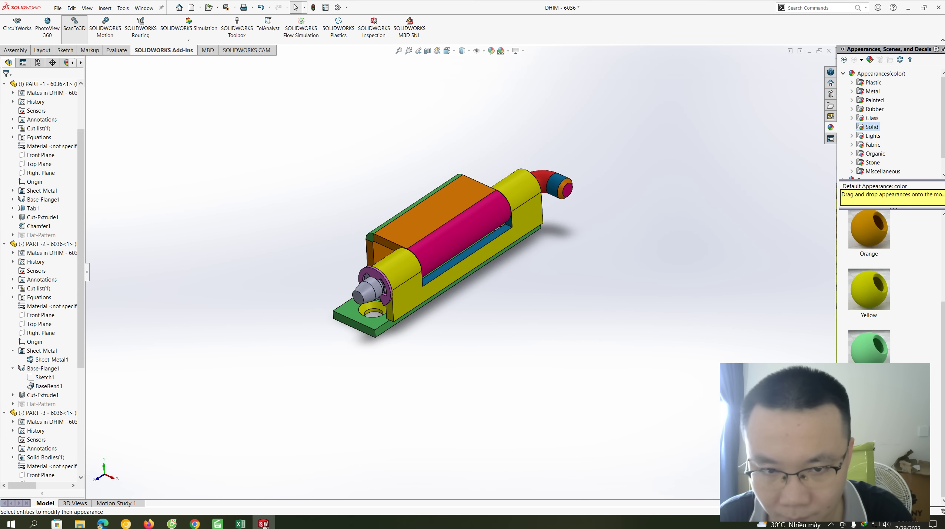
# - Inspect edges on the magenta barrel and beside the blue strip from several angles
pyautogui.moveTo(511, 223); pyautogui.dragTo(484, 316, button='middle')
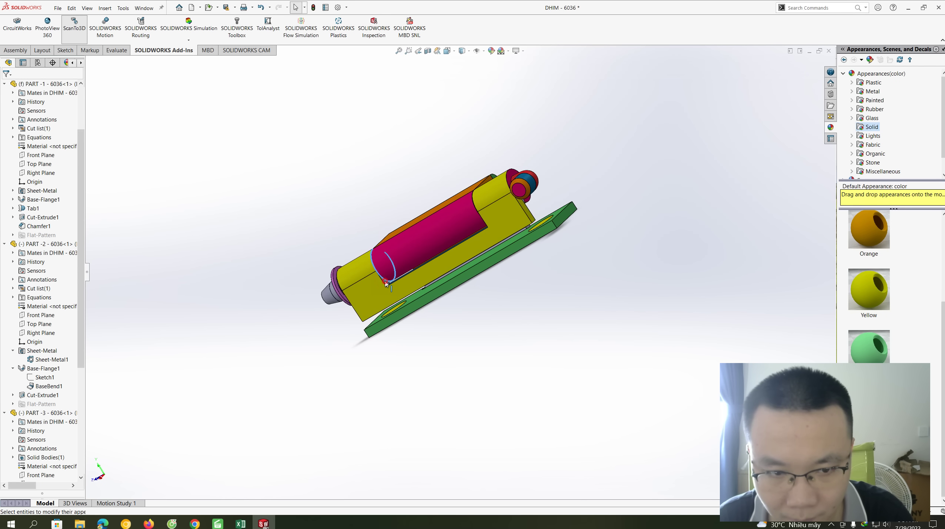
pyautogui.click(386, 284)
pyautogui.press('Escape')
pyautogui.moveTo(506, 320); pyautogui.dragTo(413, 293, button='middle')
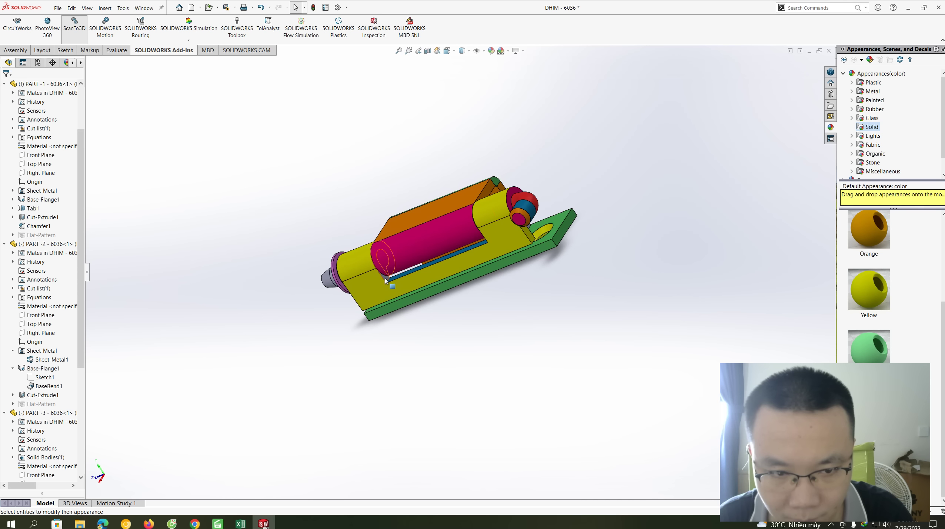
pyautogui.click(388, 280)
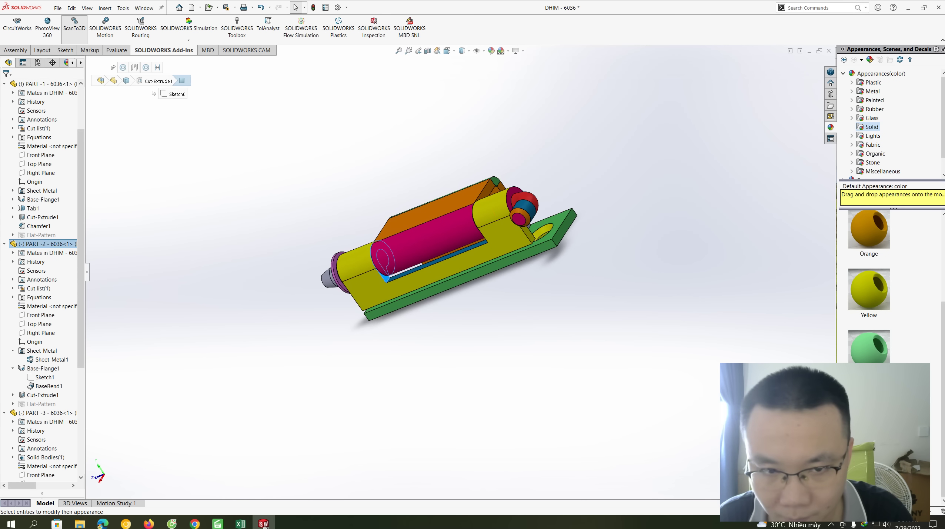
pyautogui.press('Escape')
pyautogui.moveTo(388, 280)
pyautogui.mouseDown(button='middle')
pyautogui.moveTo(427, 251)
pyautogui.moveTo(429, 270)
pyautogui.mouseUp(button='middle')
pyautogui.scroll(-2, 427, 251)
# - Browse the scenes library to the Landscape and Urban presentation scene thumbnails
pyautogui.scroll(-1, 861, 158)
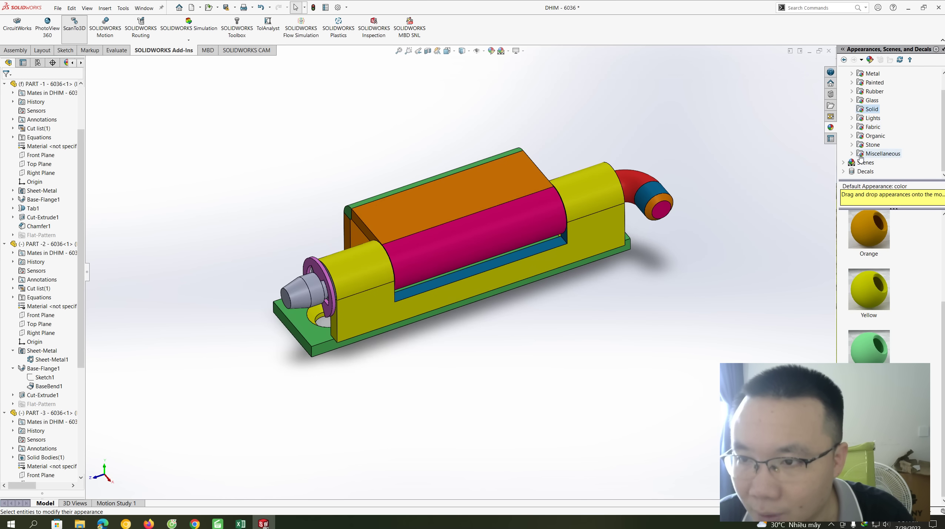
pyautogui.doubleClick(861, 156)
pyautogui.scroll(-2, 851, 155)
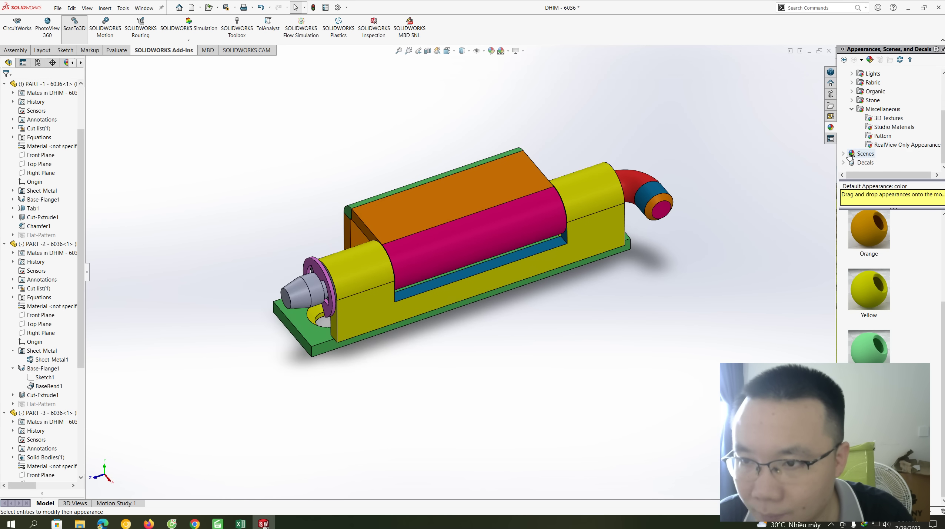
pyautogui.click(850, 154)
pyautogui.click(843, 154)
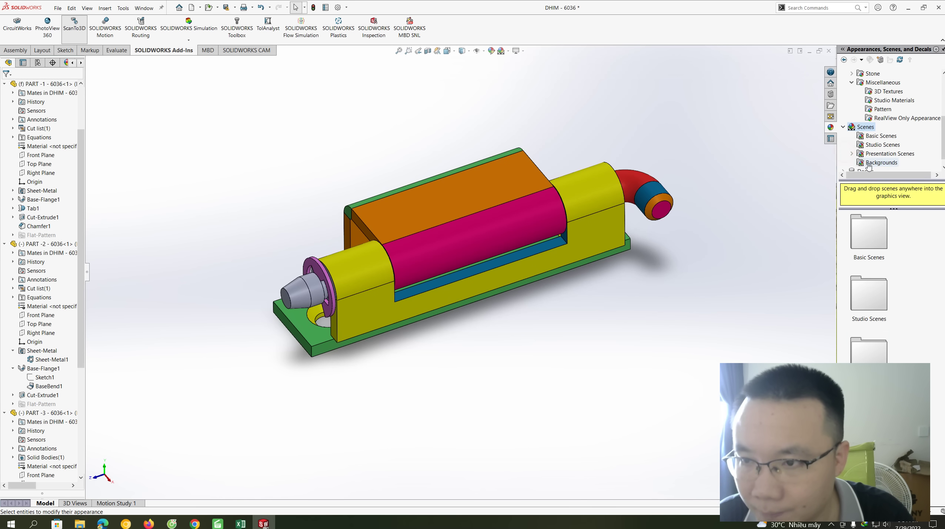
pyautogui.click(852, 146)
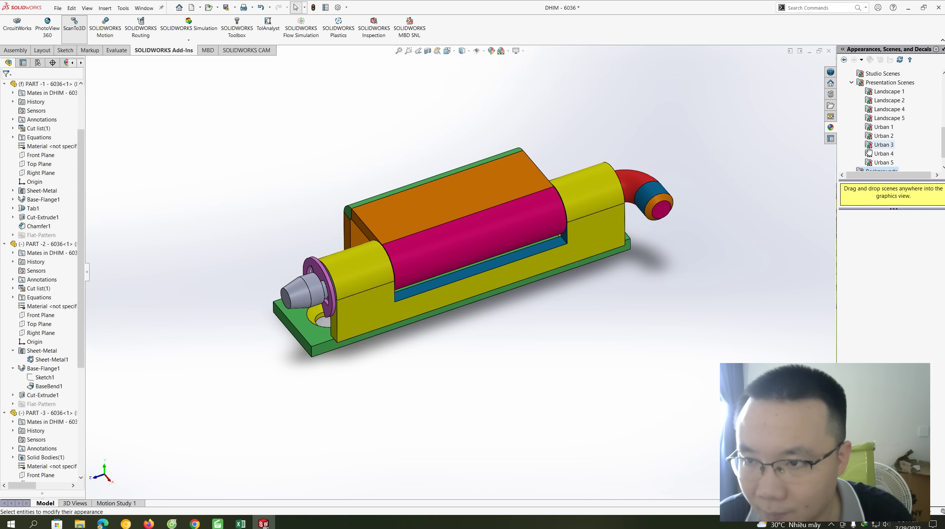
pyautogui.click(894, 137)
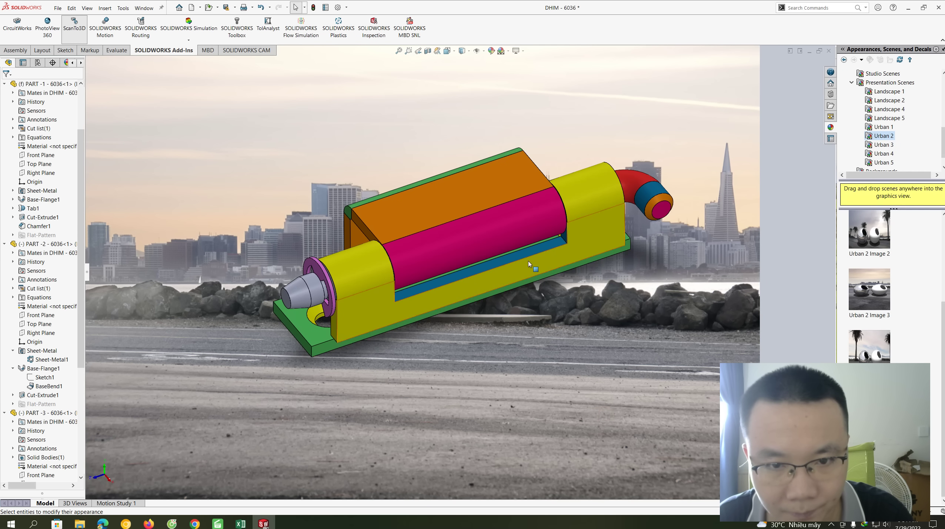
# - Apply the Urban 5 industrial-building, then garage-and-street, background and zoom out to the whole hinge
pyautogui.moveTo(528, 260); pyautogui.dragTo(572, 294, button='middle')
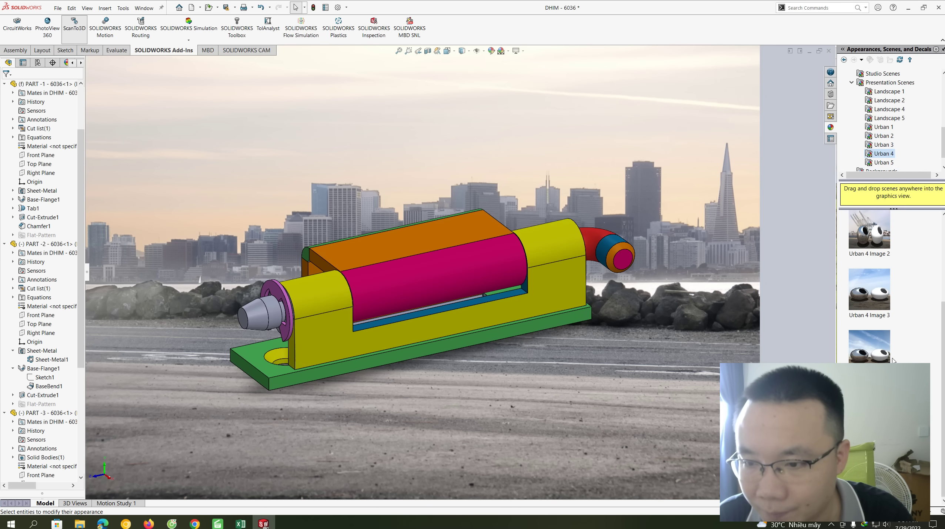
pyautogui.scroll(3, 877, 313)
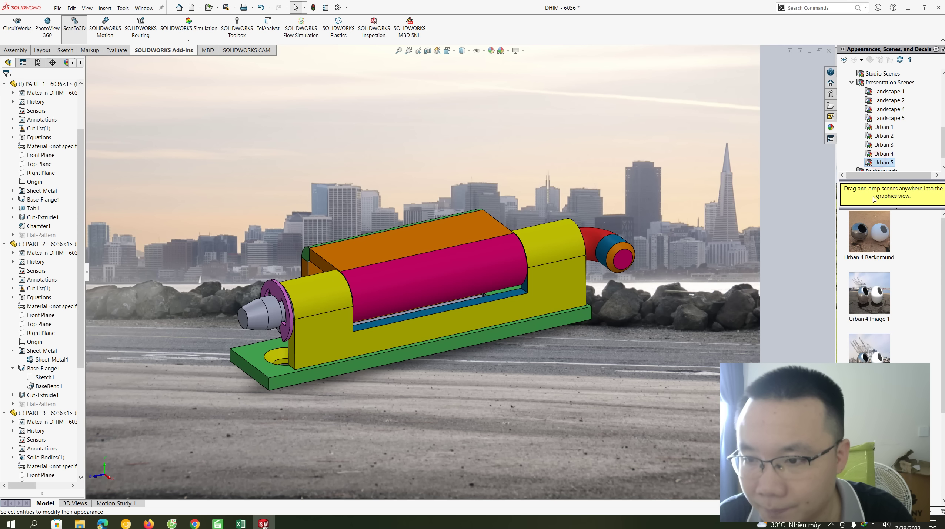
pyautogui.scroll(-3, 894, 336)
pyautogui.doubleClick(872, 297)
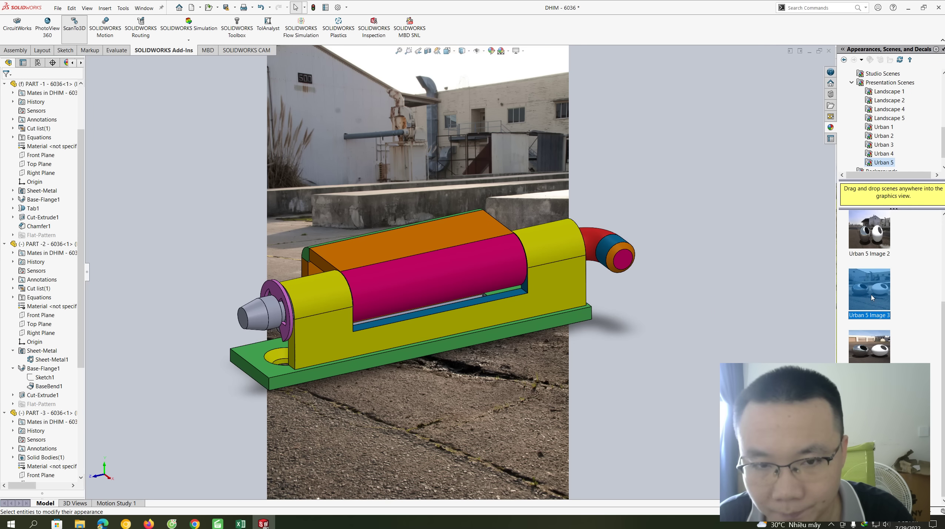
pyautogui.doubleClick(874, 339)
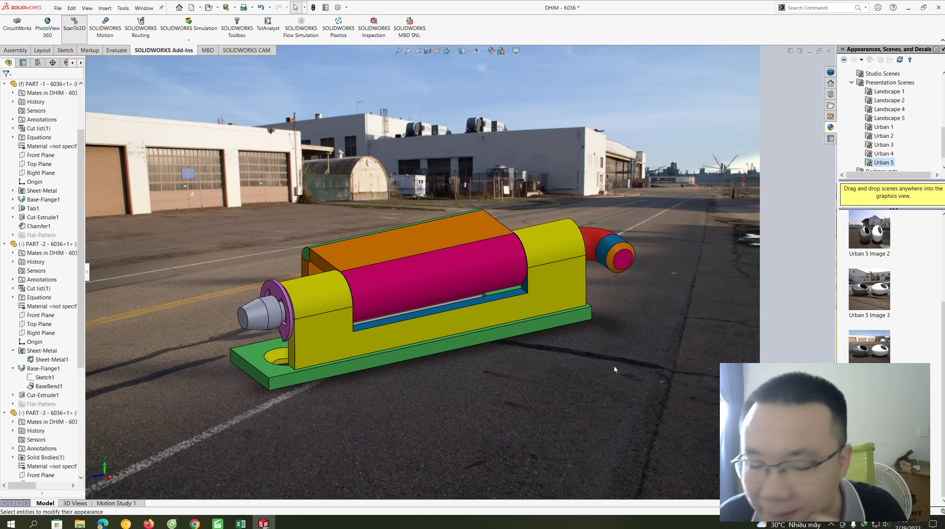
pyautogui.scroll(2, 551, 257)
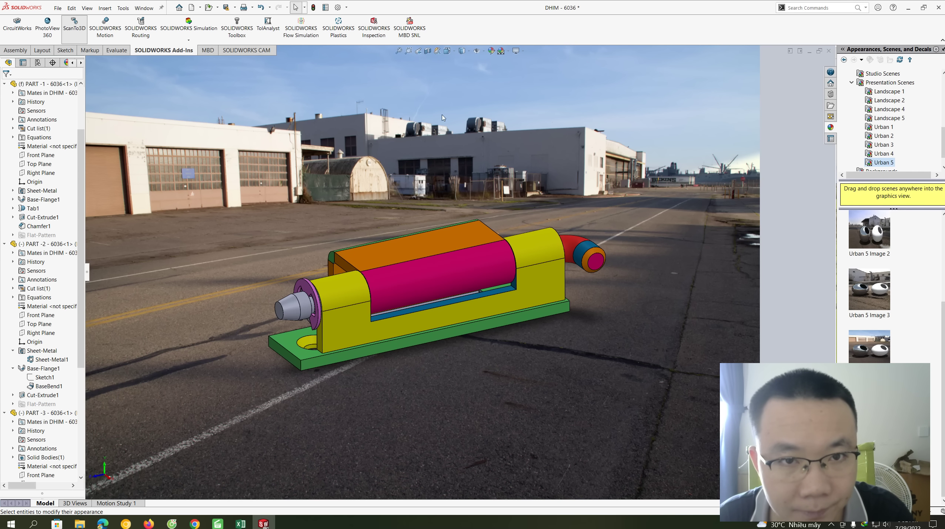
pyautogui.click(427, 51)
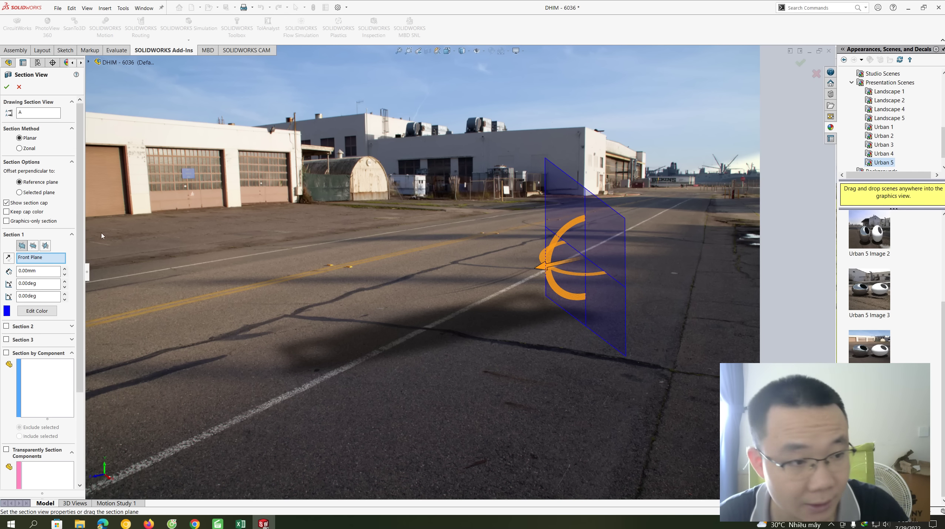
pyautogui.click(33, 246)
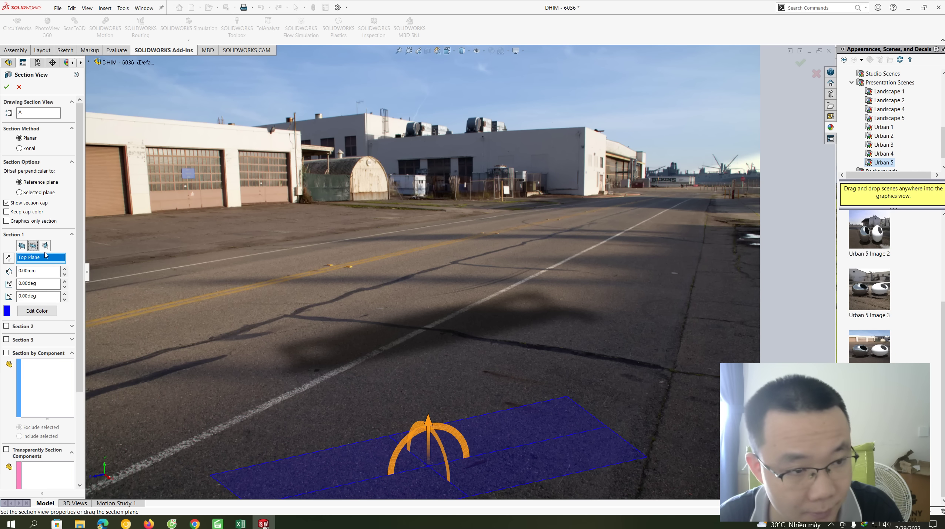
pyautogui.click(44, 246)
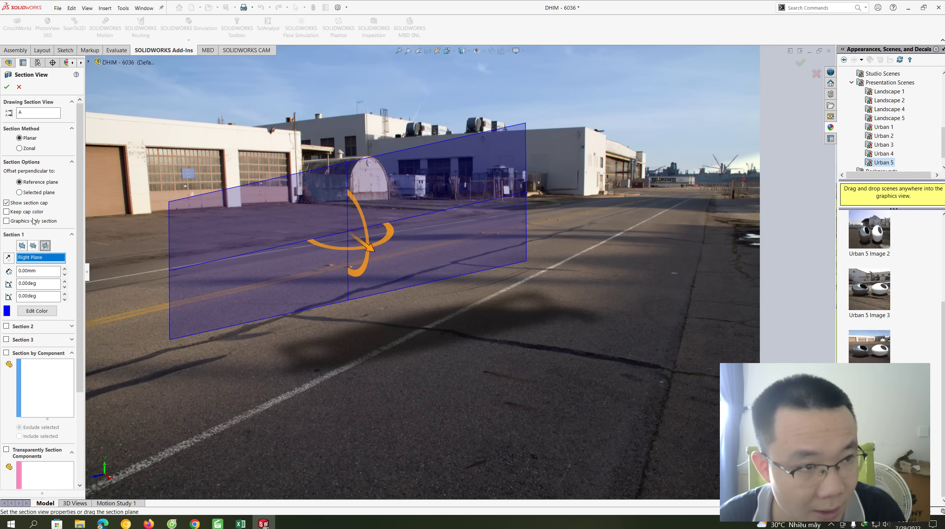
pyautogui.click(21, 87)
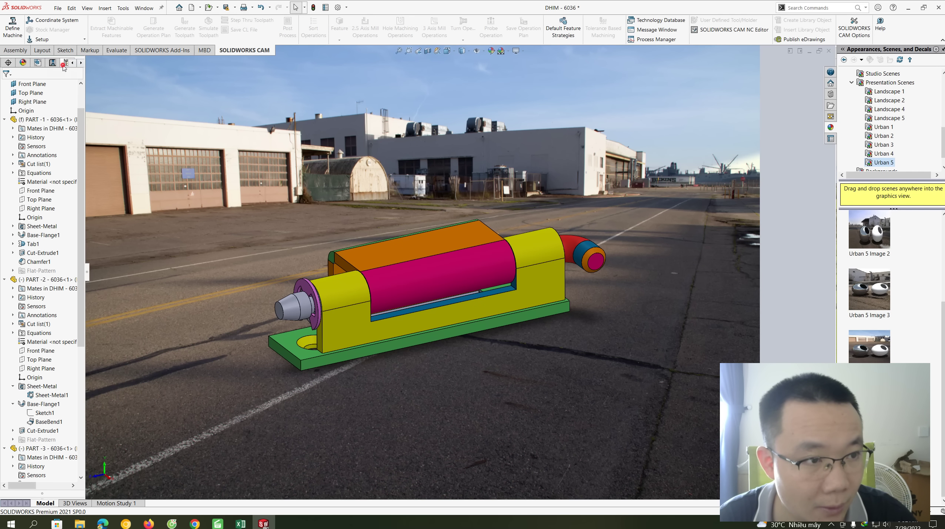
# - Show Tool Crib 2 with the T01 6 mm flat end mill parameters moved aside
pyautogui.click(65, 63)
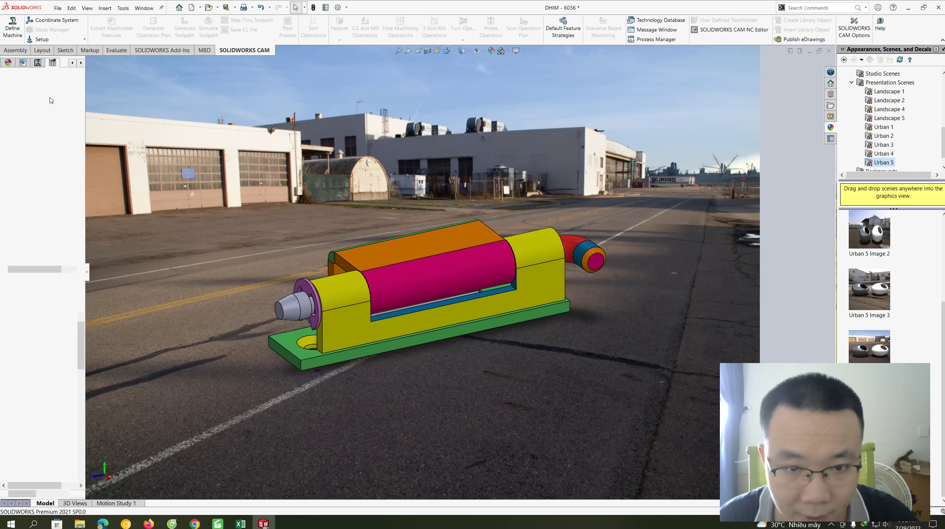
pyautogui.moveTo(513, 117); pyautogui.dragTo(779, 69)
pyautogui.scroll(-2, 38, 428)
# - Select Base-Flange1 and orbit the hinge into a flatter, elongated view
pyautogui.click(37, 406)
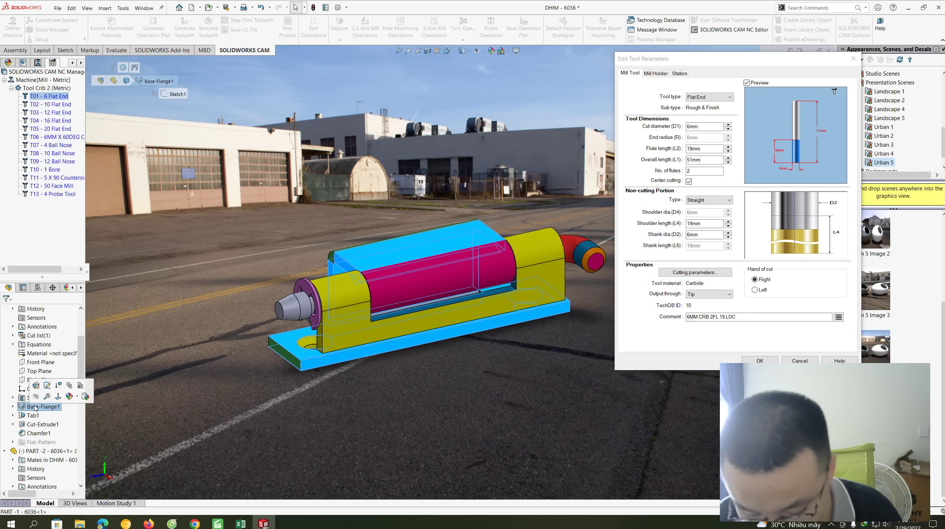
pyautogui.moveTo(552, 286)
pyautogui.mouseDown(button='middle')
pyautogui.moveTo(468, 350)
pyautogui.moveTo(468, 332)
pyautogui.mouseUp(button='middle')
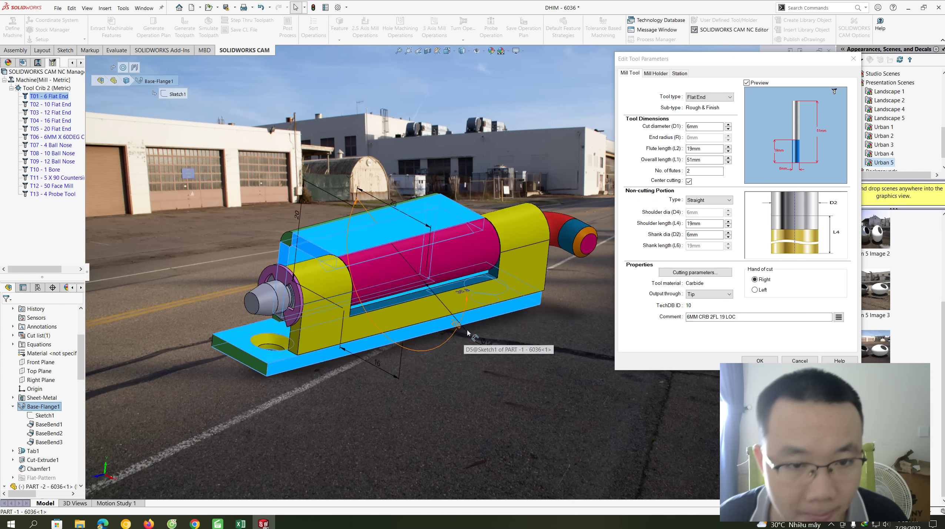
pyautogui.moveTo(467, 332)
pyautogui.mouseDown(button='middle')
pyautogui.moveTo(447, 286)
pyautogui.moveTo(418, 333)
pyautogui.moveTo(496, 260)
pyautogui.mouseUp(button='middle')
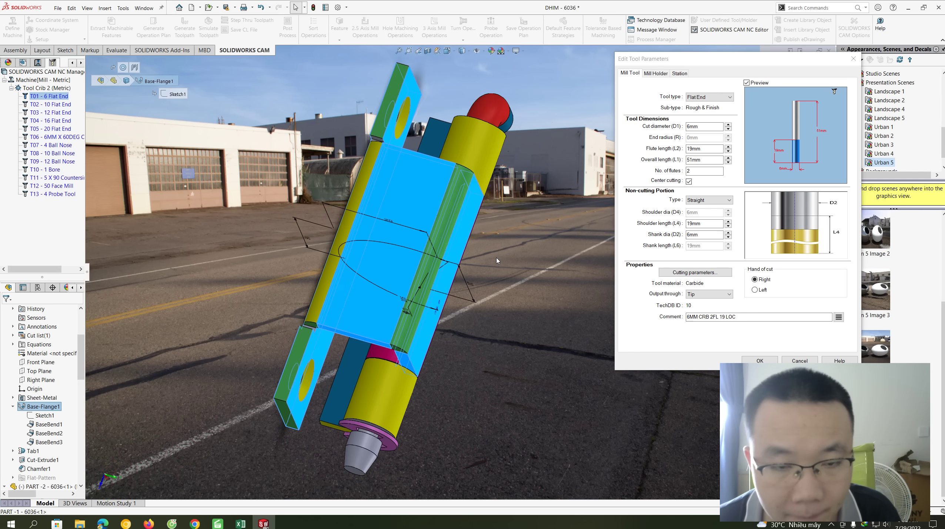
pyautogui.moveTo(471, 274); pyautogui.dragTo(444, 276, button='middle')
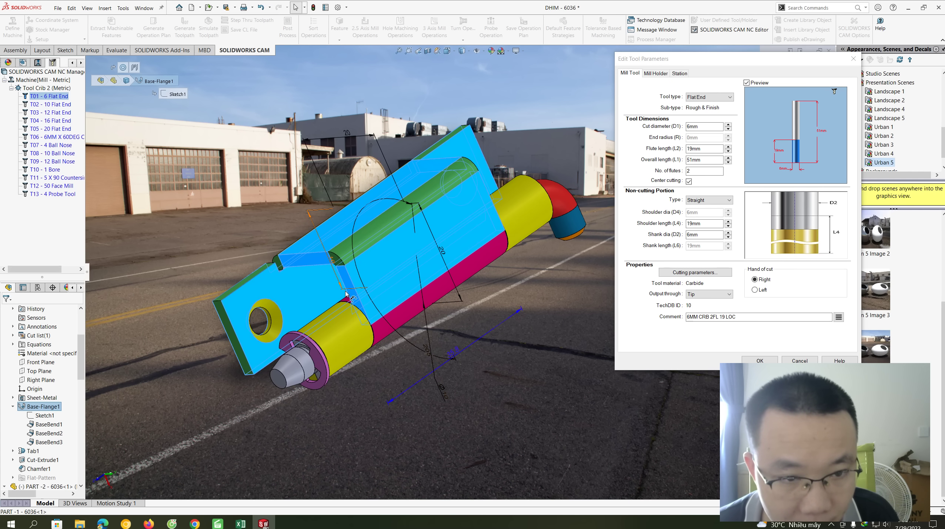
pyautogui.scroll(-2, 348, 296)
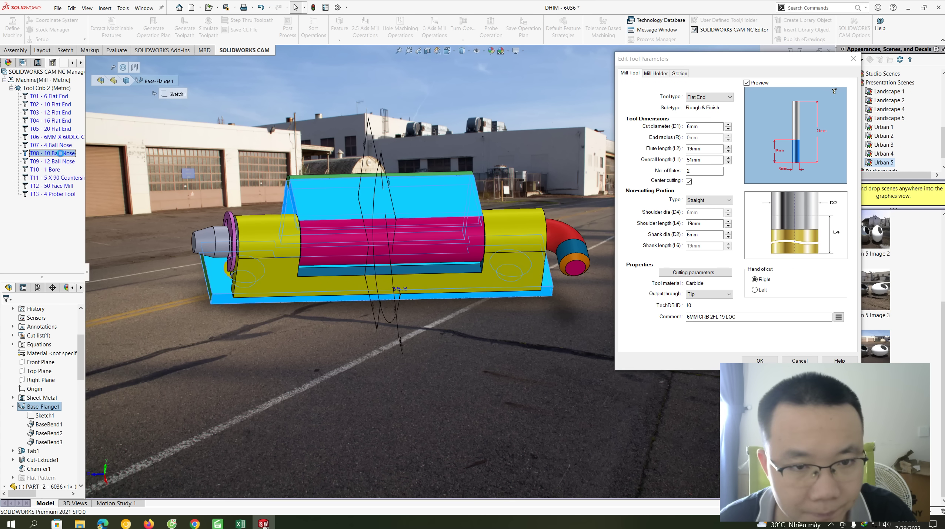
# - Try and cancel a section view, then turn on Curvature shading from Evaluate
pyautogui.click(428, 50)
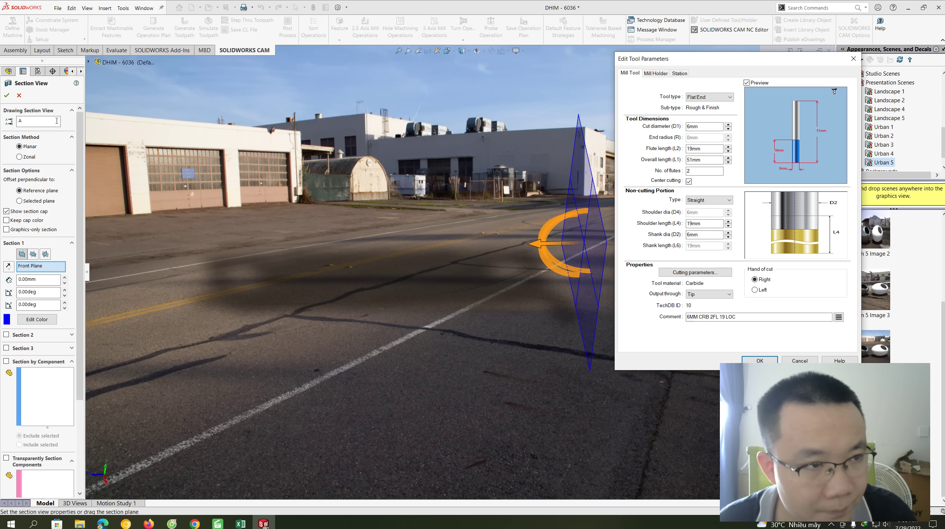
pyautogui.click(19, 96)
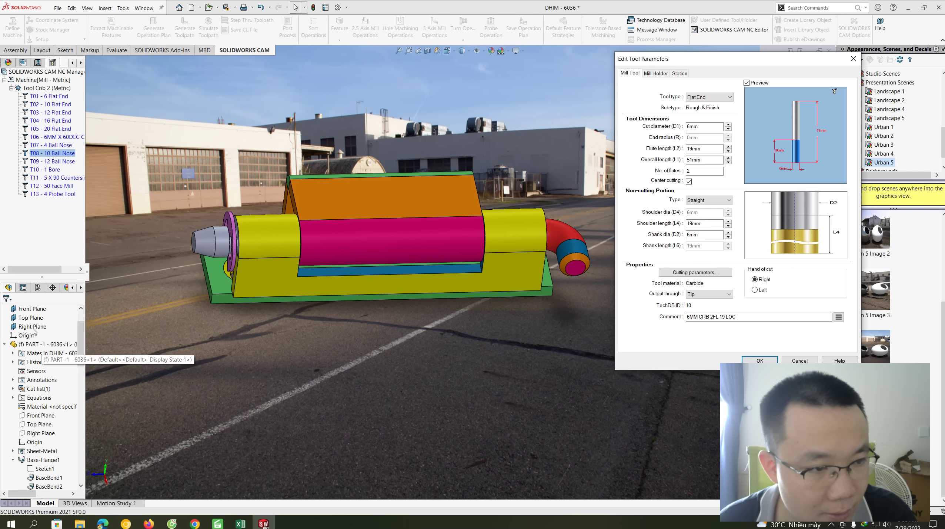
pyautogui.click(205, 50)
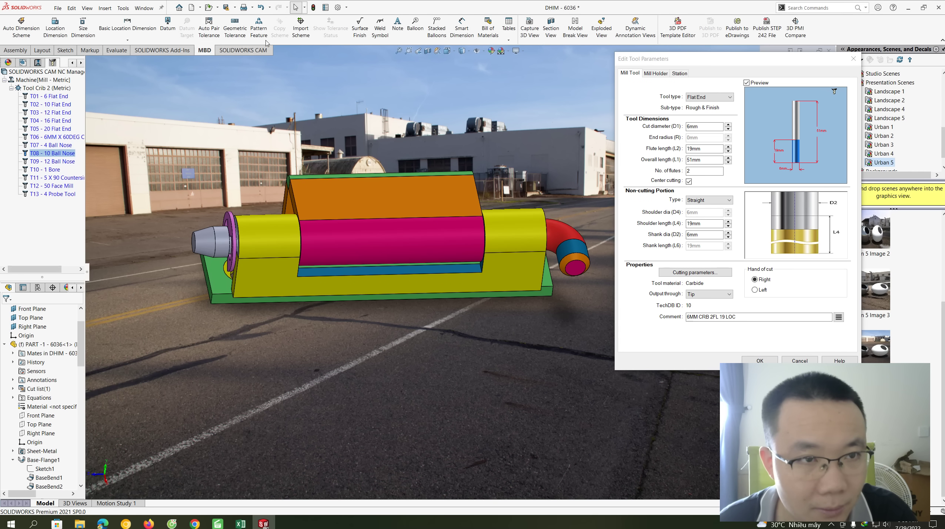
pyautogui.click(184, 51)
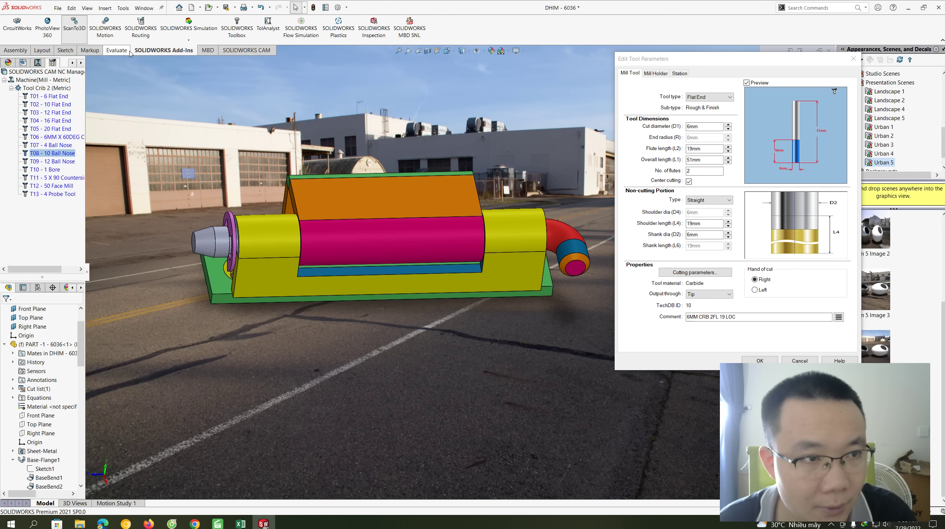
pyautogui.click(117, 50)
pyautogui.click(317, 26)
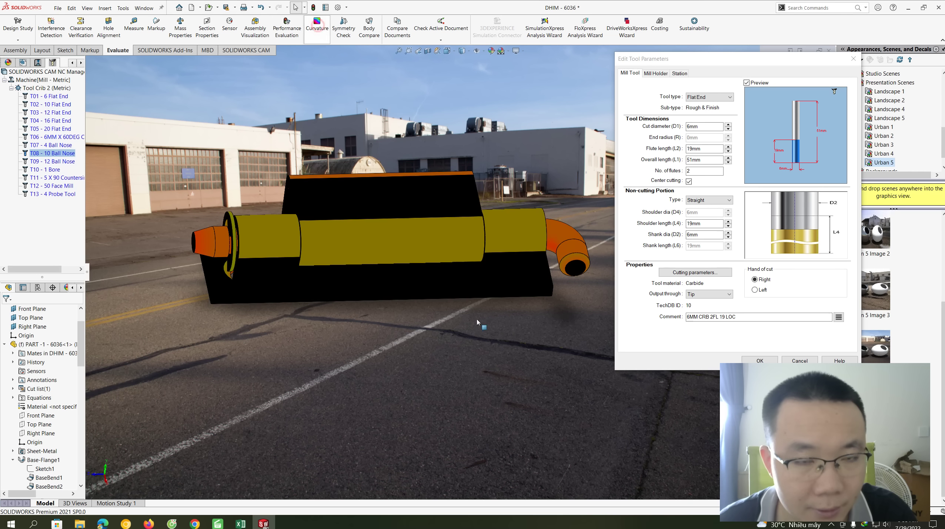
# - Select the yellow cylinder and Base-Flange1, rotate to a side view, and close tool parameters
pyautogui.click(407, 252)
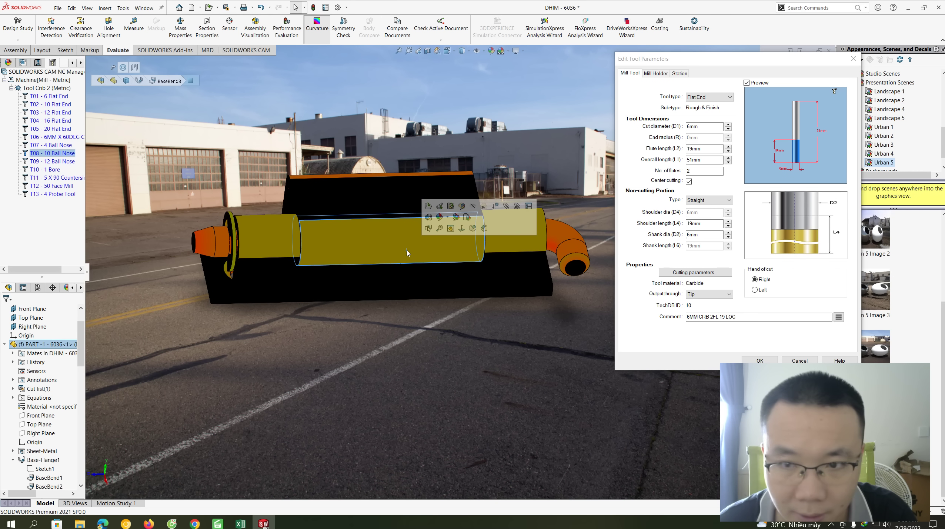
pyautogui.moveTo(407, 251); pyautogui.dragTo(389, 259, button='middle')
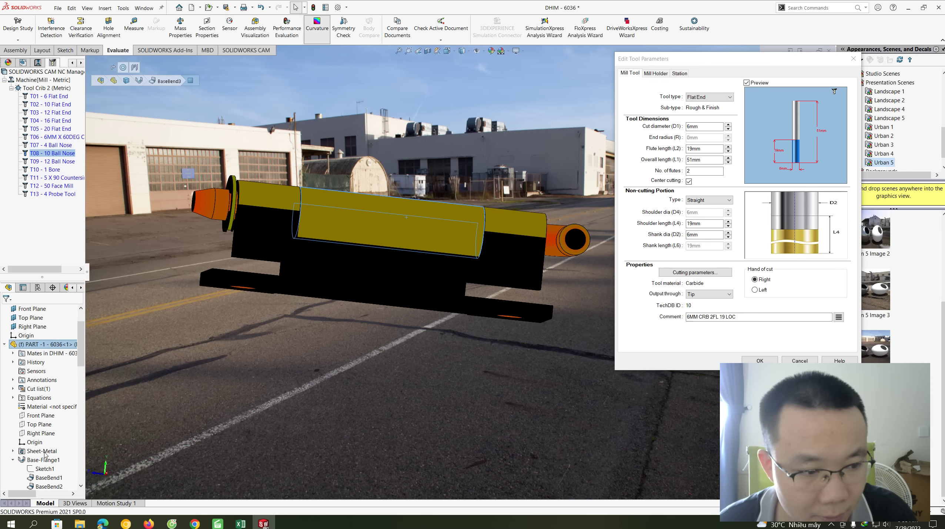
pyautogui.scroll(-2, 48, 463)
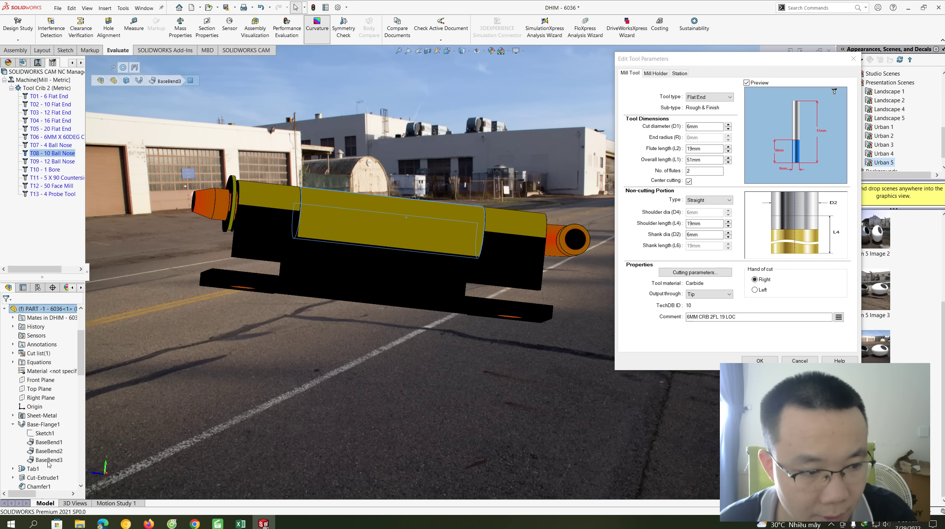
pyautogui.click(38, 424)
pyautogui.moveTo(370, 259); pyautogui.dragTo(419, 300, button='middle')
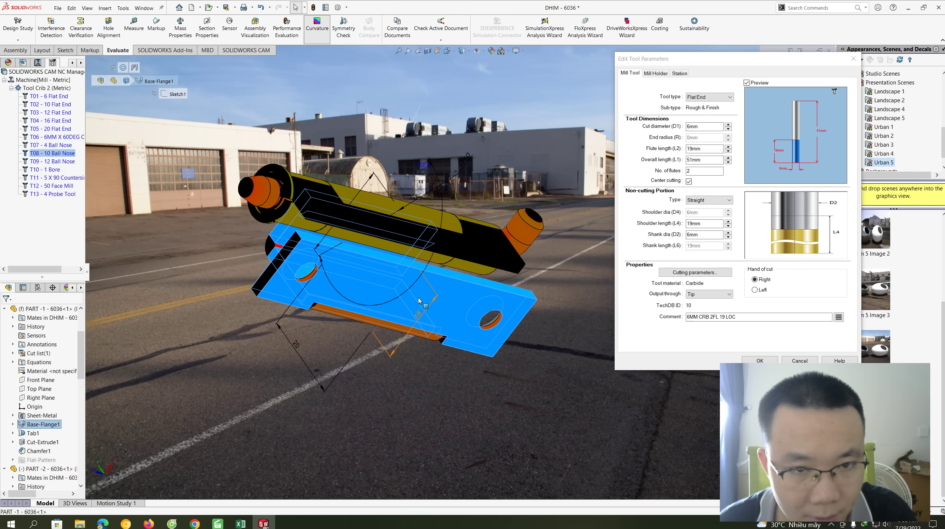
pyautogui.press('Left')
pyautogui.press('Left')
pyautogui.press('Left')
pyautogui.press('Left')
pyautogui.press('Left')
pyautogui.press('Left')
pyautogui.press('Left')
pyautogui.press('Left')
pyautogui.press('Left')
pyautogui.press('Left')
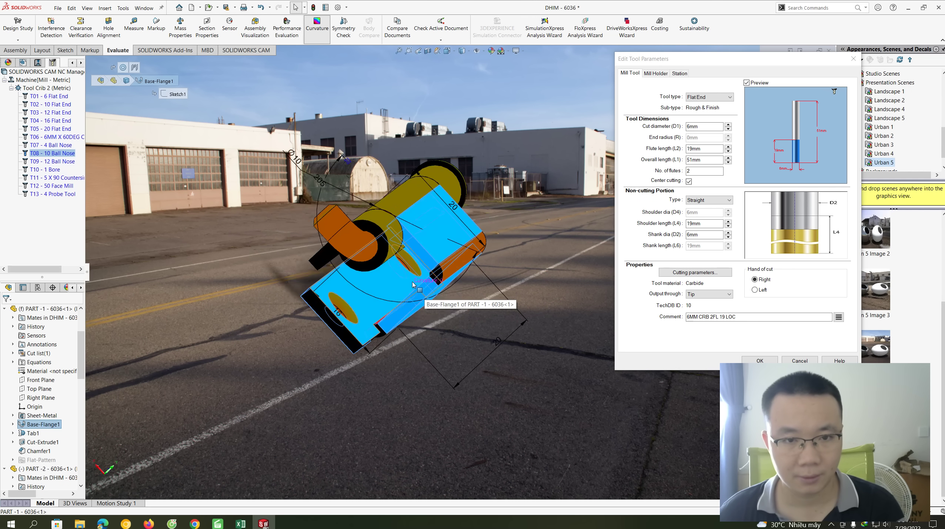
pyautogui.press('Left')
pyautogui.press('Left')
pyautogui.press('Left')
pyautogui.press('Left')
pyautogui.press('Left')
pyautogui.press('Left')
pyautogui.press('Left')
pyautogui.press('Left')
pyautogui.press('Left')
pyautogui.press('Left')
pyautogui.press('Left')
pyautogui.press('Left')
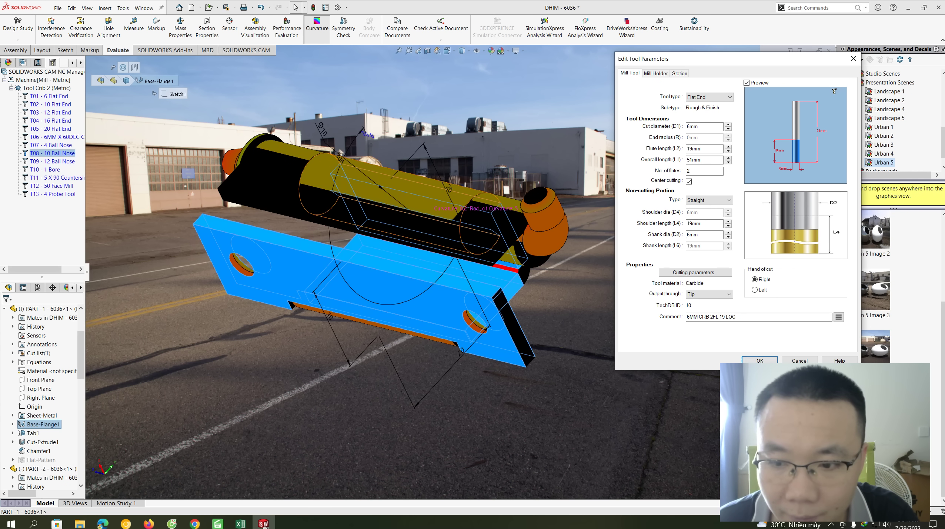
pyautogui.click(759, 361)
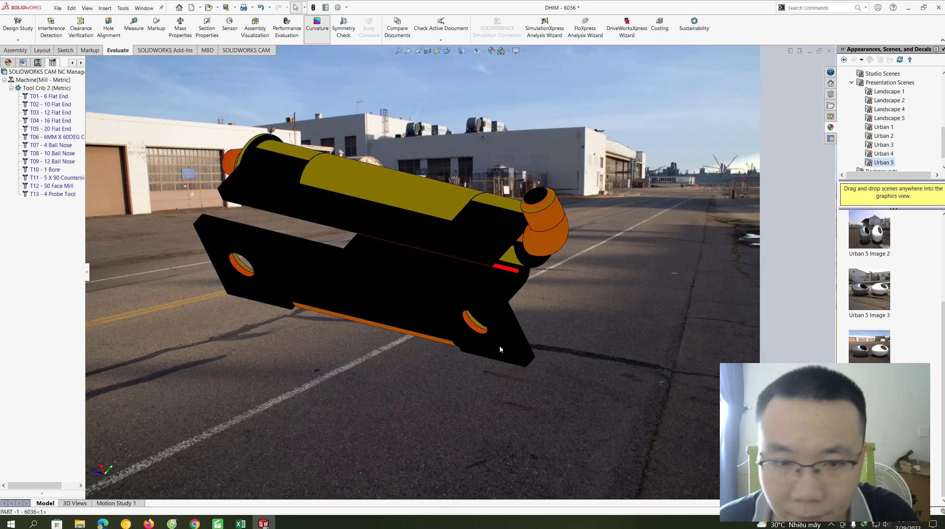
# - Open the T06 centre drill parameters and review its holder and station settings
pyautogui.doubleClick(63, 137)
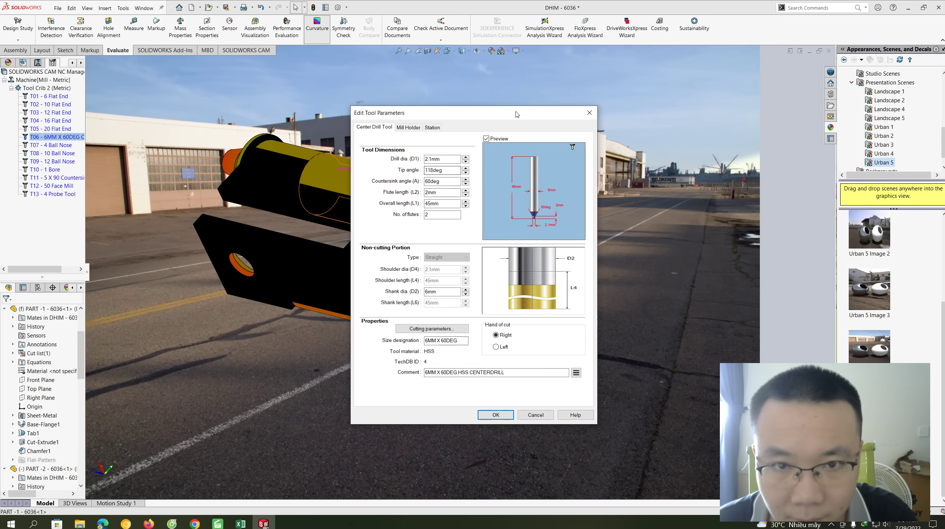
pyautogui.moveTo(518, 115); pyautogui.dragTo(857, 63)
pyautogui.click(747, 74)
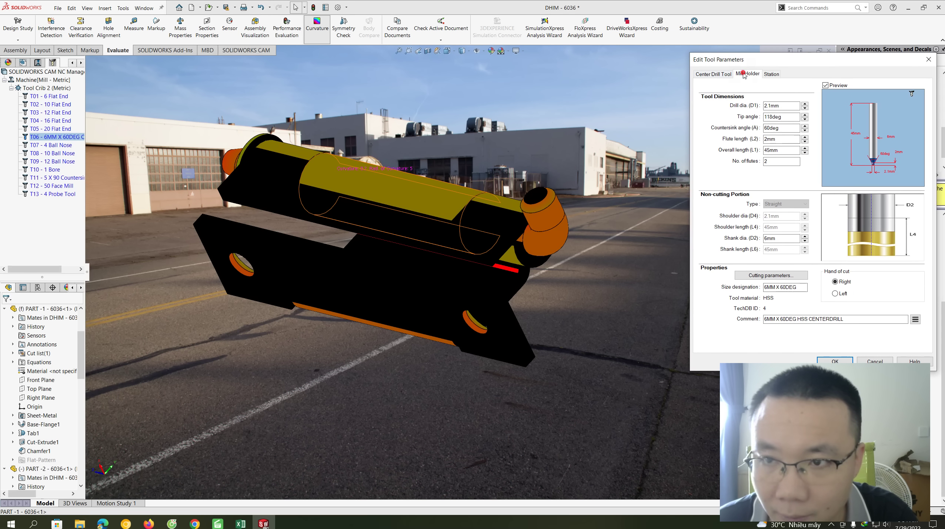
pyautogui.click(714, 73)
pyautogui.click(771, 74)
pyautogui.click(713, 73)
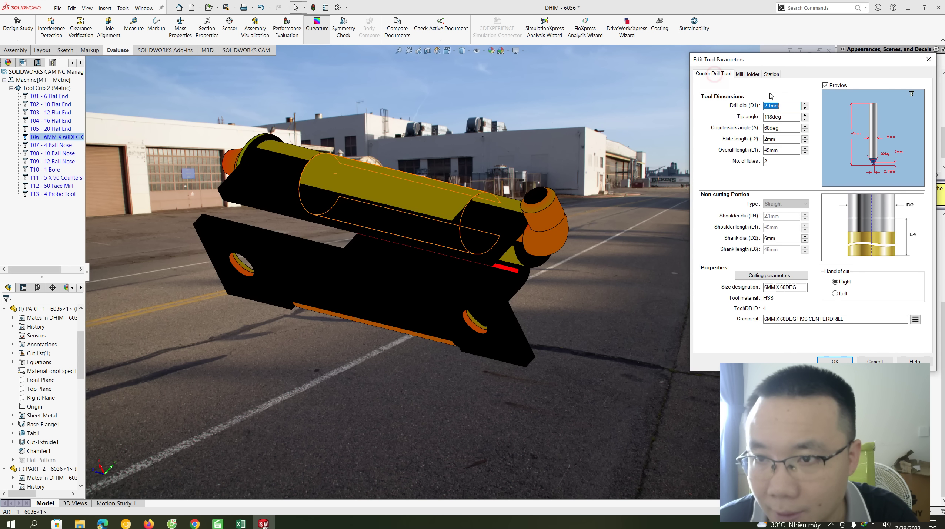
# - Set the drill diameter to 22.1mm and the shank diameter to 16mm
pyautogui.click(805, 104)
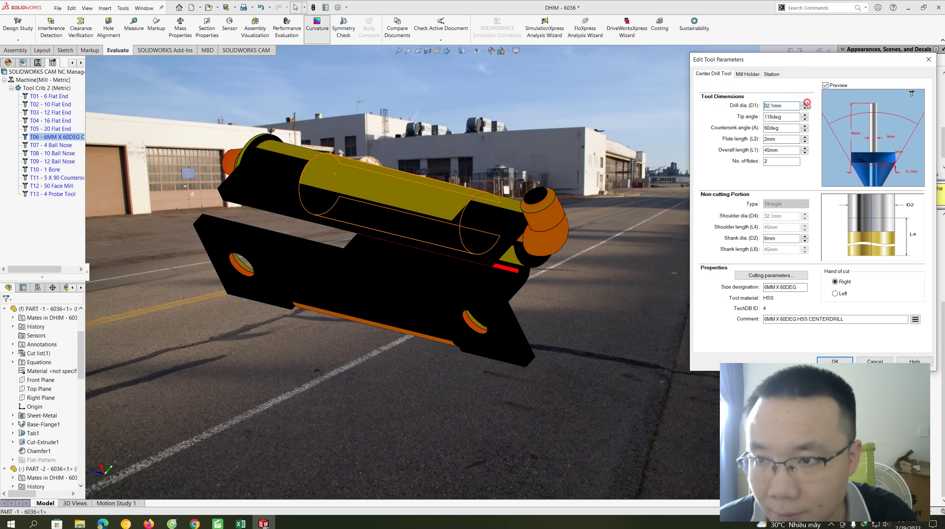
pyautogui.click(805, 109)
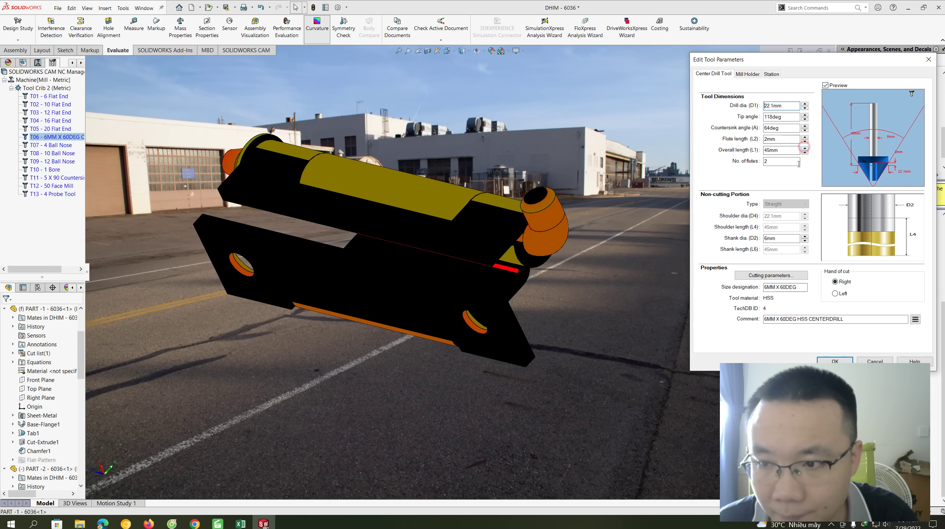
pyautogui.click(805, 236)
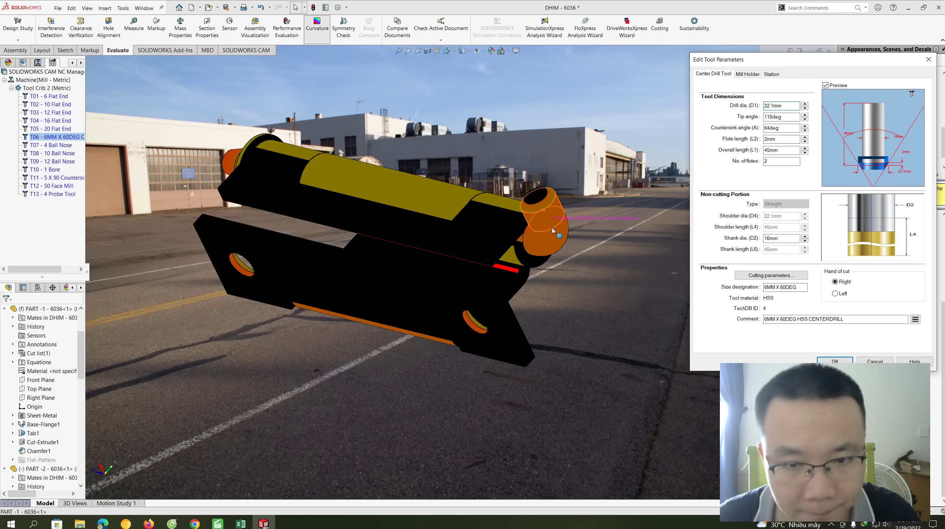
# - Select Tab1, switch off Curvature shading, and orbit to check the plate underside and cylinder end
pyautogui.moveTo(577, 303); pyautogui.dragTo(451, 273, button='middle')
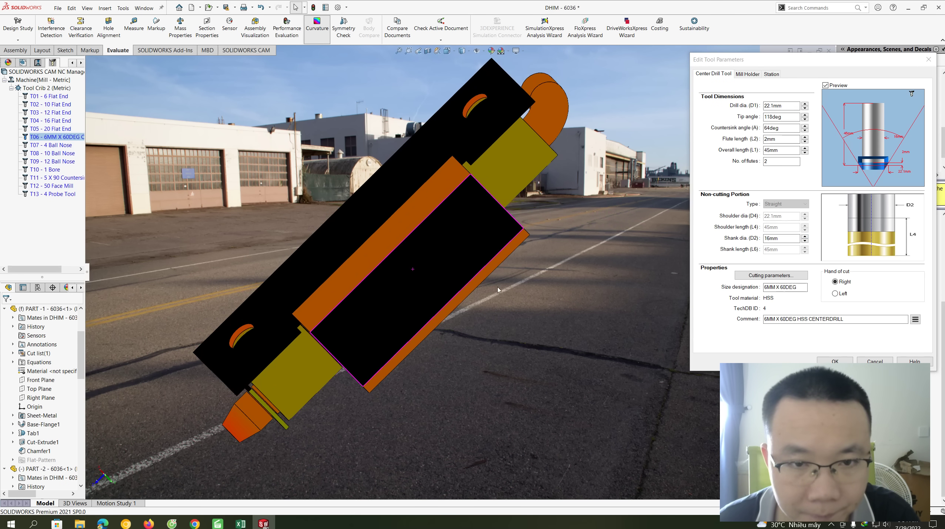
pyautogui.scroll(-1, 34, 399)
pyautogui.scroll(-1, 34, 399)
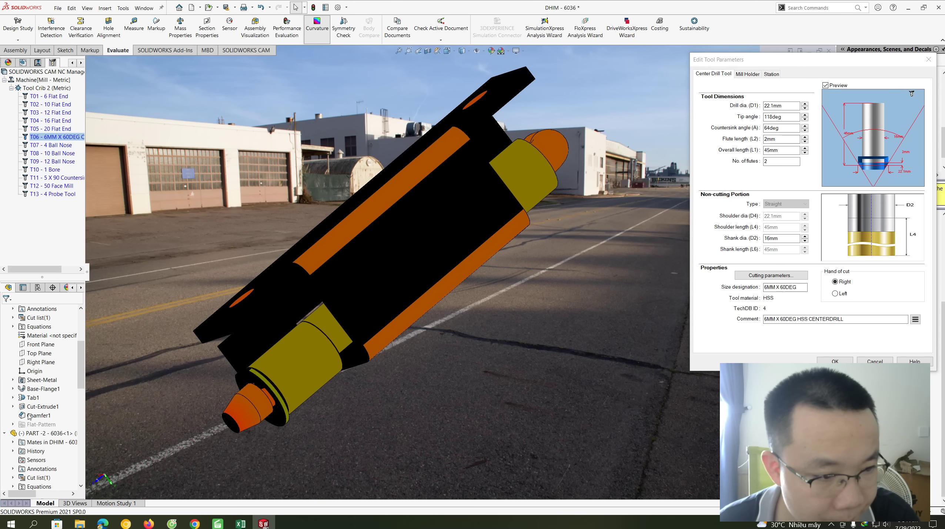
pyautogui.click(32, 397)
pyautogui.moveTo(260, 312); pyautogui.dragTo(200, 316, button='middle')
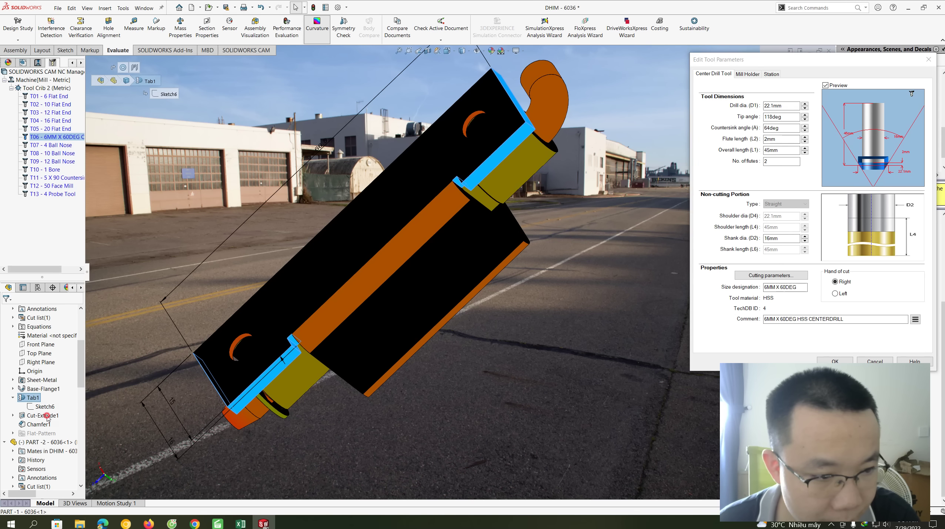
pyautogui.moveTo(411, 278)
pyautogui.mouseDown(button='middle')
pyautogui.moveTo(440, 240)
pyautogui.moveTo(31, 404)
pyautogui.mouseUp(button='middle')
pyautogui.click(317, 24)
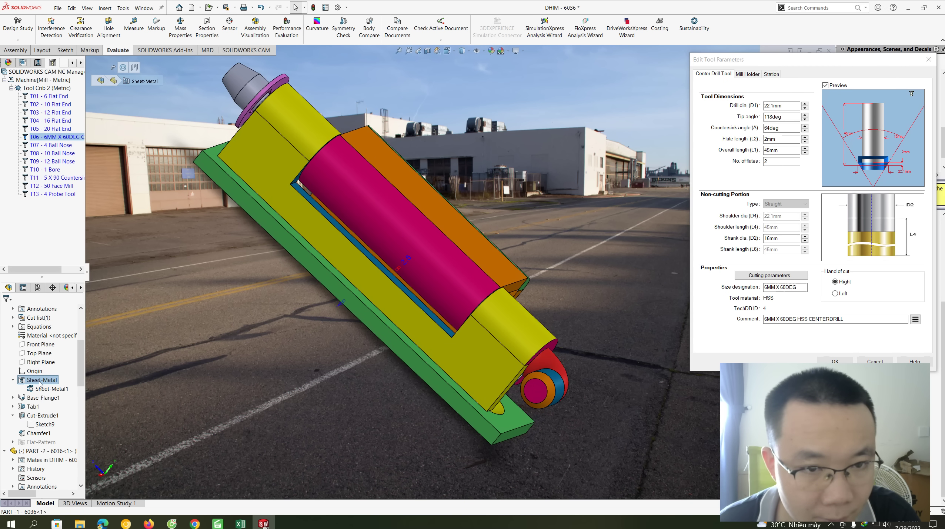
pyautogui.moveTo(40, 383); pyautogui.dragTo(21, 428, button='middle')
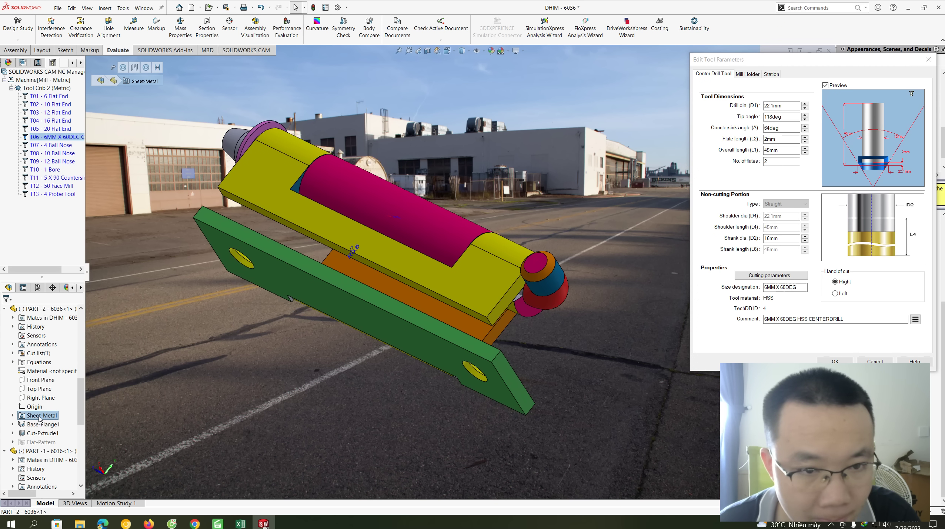
pyautogui.moveTo(70, 417)
pyautogui.mouseDown(button='middle')
pyautogui.moveTo(450, 256)
pyautogui.moveTo(388, 166)
pyautogui.mouseUp(button='middle')
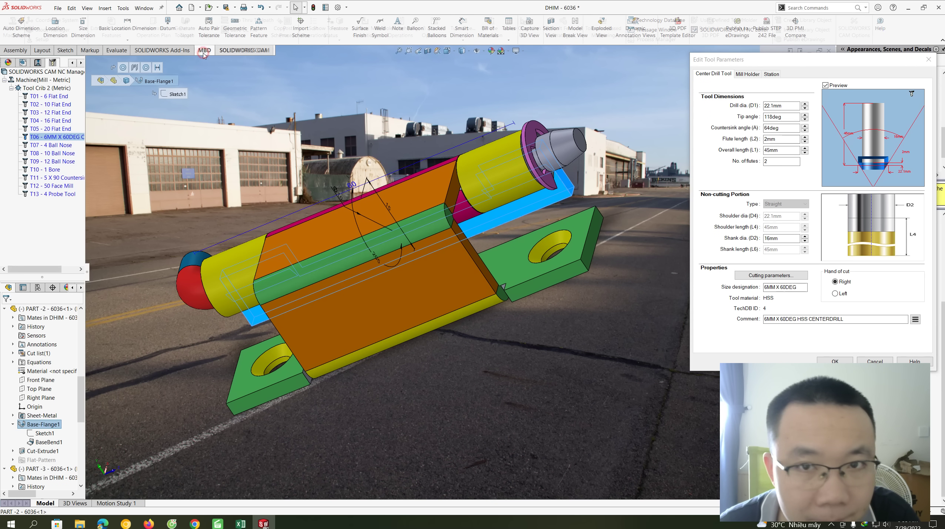
pyautogui.click(562, 39)
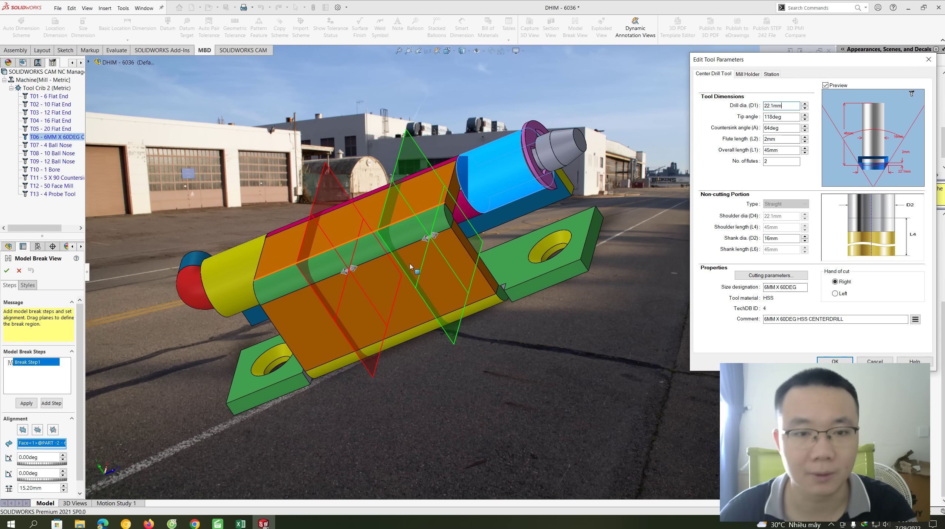
pyautogui.moveTo(493, 394)
pyautogui.mouseDown(button='middle')
pyautogui.moveTo(406, 277)
pyautogui.moveTo(485, 296)
pyautogui.moveTo(451, 265)
pyautogui.moveTo(440, 271)
pyautogui.moveTo(444, 289)
pyautogui.moveTo(425, 277)
pyautogui.moveTo(433, 281)
pyautogui.mouseUp(button='middle')
pyautogui.scroll(-5, 530, 268)
pyautogui.moveTo(530, 267)
pyautogui.mouseDown(button='middle')
pyautogui.moveTo(533, 243)
pyautogui.moveTo(473, 271)
pyautogui.moveTo(451, 257)
pyautogui.moveTo(518, 244)
pyautogui.moveTo(483, 294)
pyautogui.mouseUp(button='middle')
pyautogui.scroll(-3, 457, 252)
pyautogui.scroll(-2, 459, 253)
pyautogui.scroll(2, 459, 253)
pyautogui.moveTo(417, 300)
pyautogui.mouseDown(button='middle')
pyautogui.moveTo(432, 276)
pyautogui.moveTo(469, 263)
pyautogui.moveTo(2, 177)
pyautogui.mouseUp(button='middle')
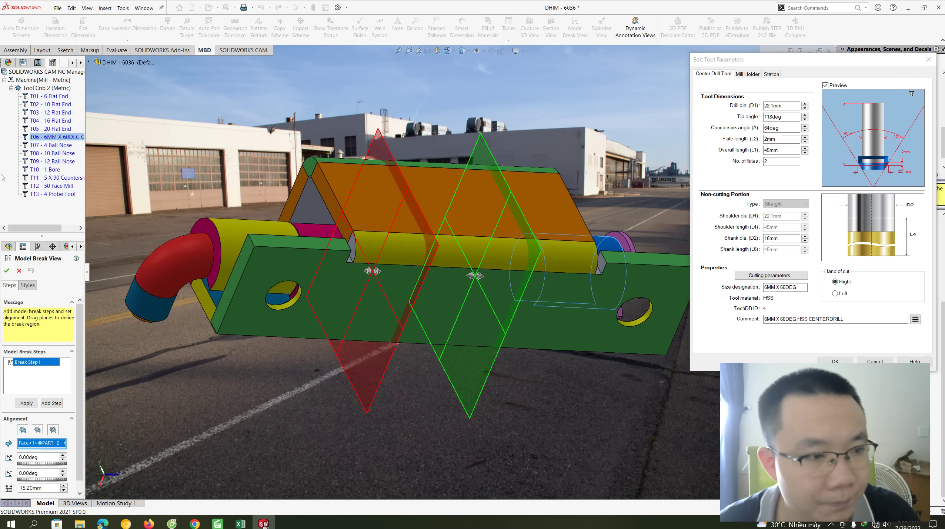
pyautogui.press('Escape')
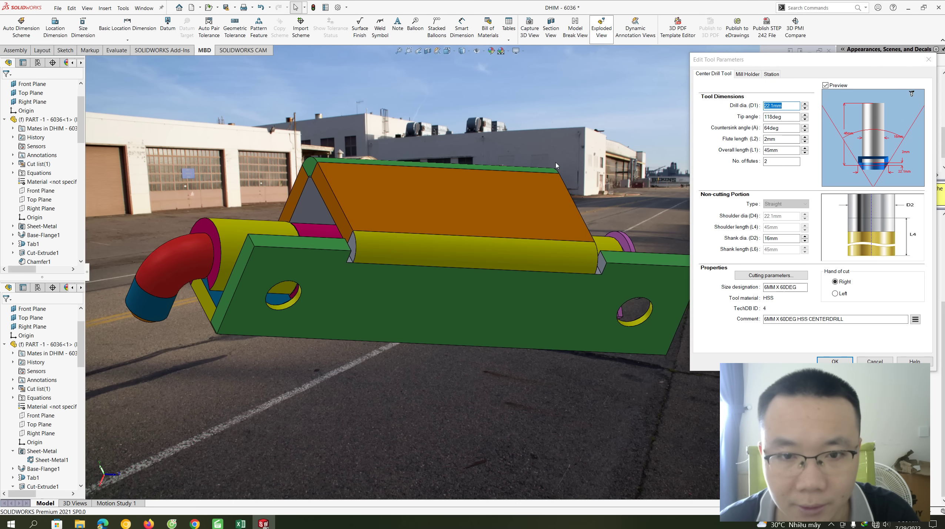
pyautogui.click(504, 206)
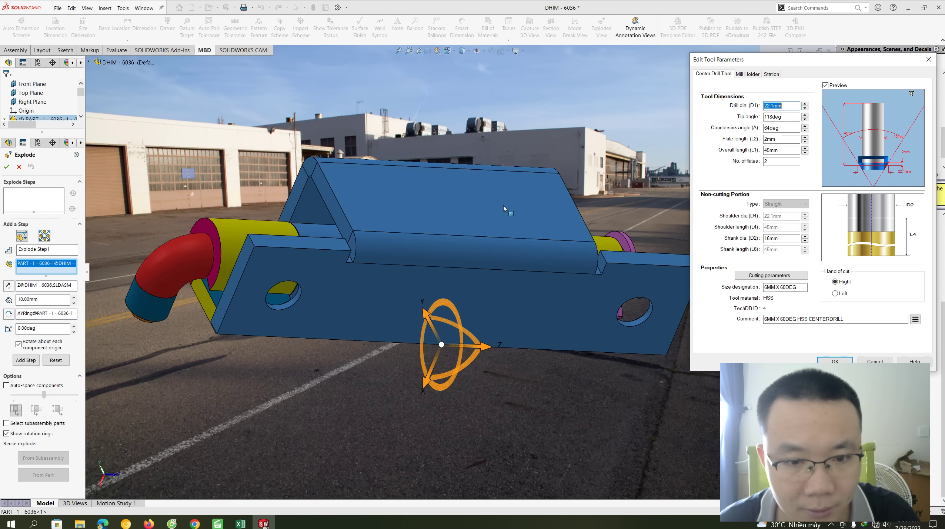
pyautogui.click(507, 264)
pyautogui.click(479, 298)
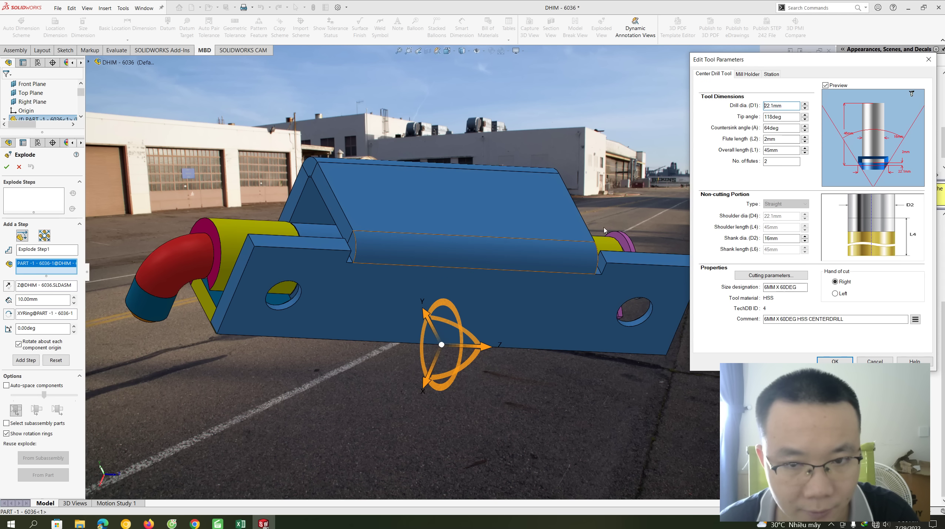
pyautogui.click(45, 236)
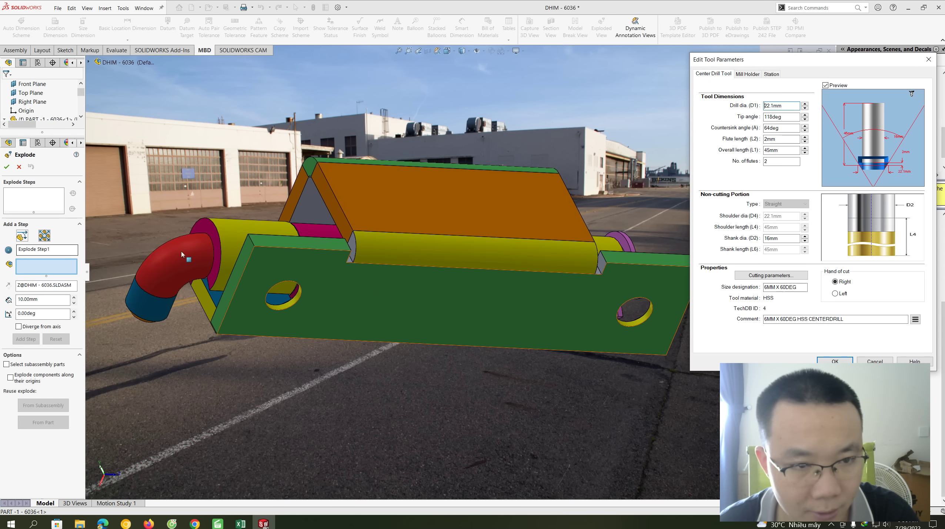
pyautogui.click(22, 236)
pyautogui.click(447, 293)
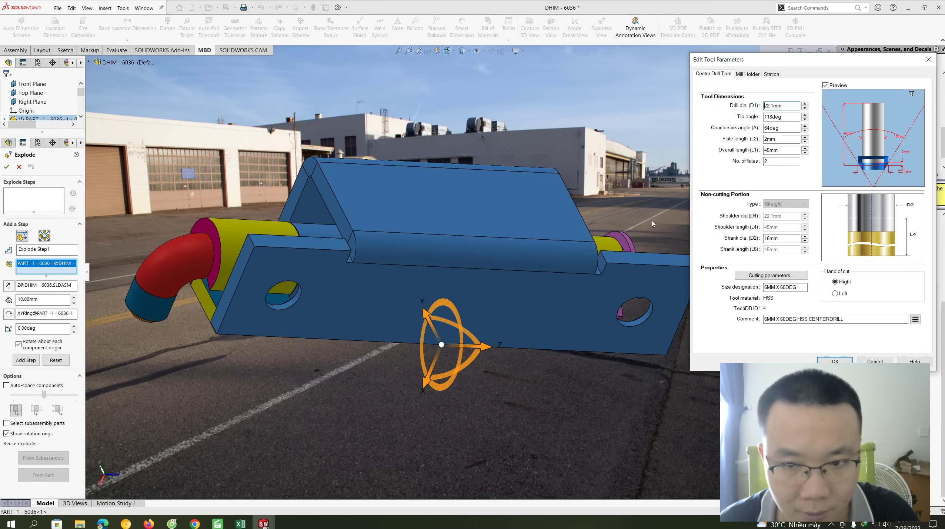
pyautogui.moveTo(641, 224)
pyautogui.mouseDown(button='middle')
pyautogui.moveTo(420, 323)
pyautogui.moveTo(488, 304)
pyautogui.mouseUp(button='middle')
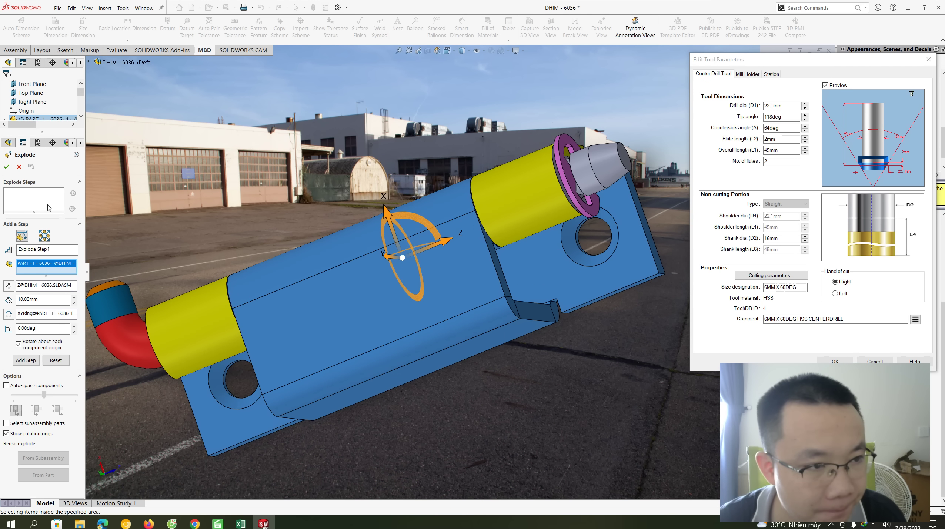
pyautogui.click(19, 167)
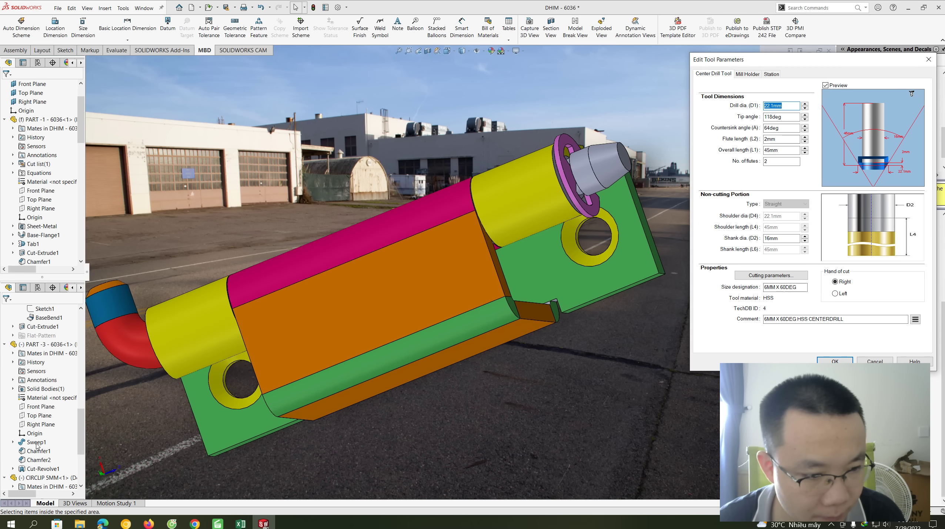
# - Show the Sweep1 and Base-Flange1 features while orbiting and zooming the hinge
pyautogui.doubleClick(37, 443)
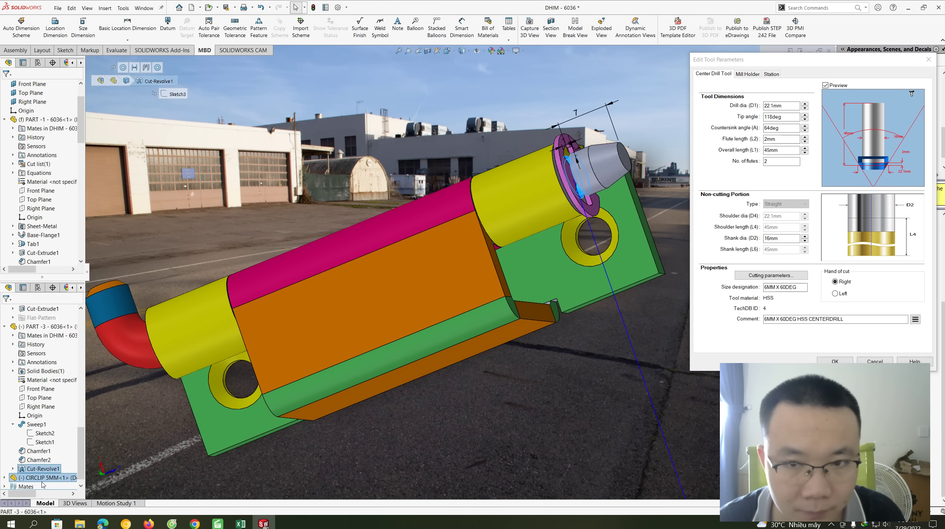
pyautogui.moveTo(601, 230); pyautogui.dragTo(410, 187, button='middle')
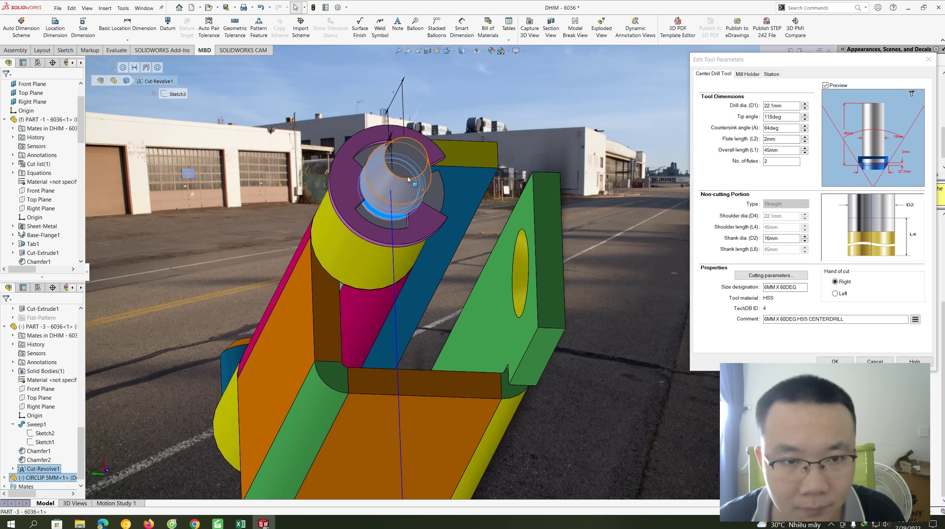
pyautogui.moveTo(410, 186); pyautogui.dragTo(457, 290, button='middle')
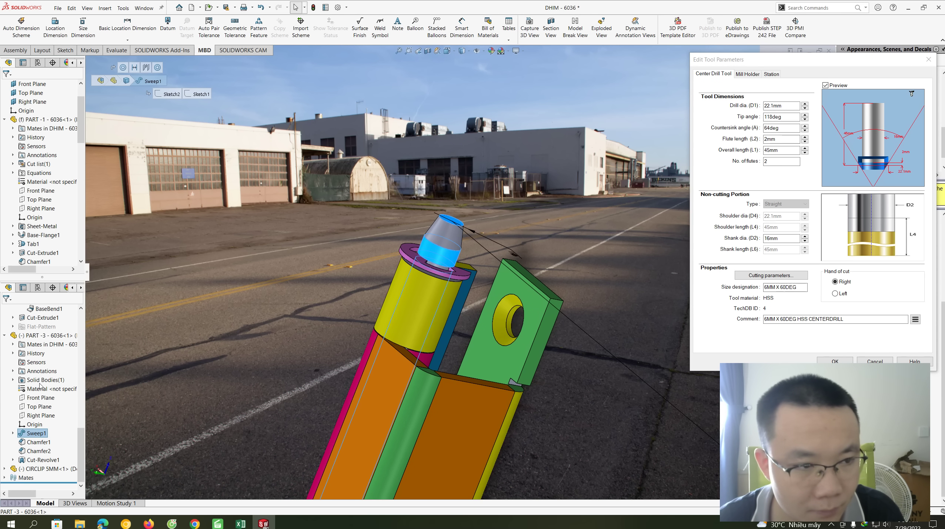
pyautogui.click(34, 235)
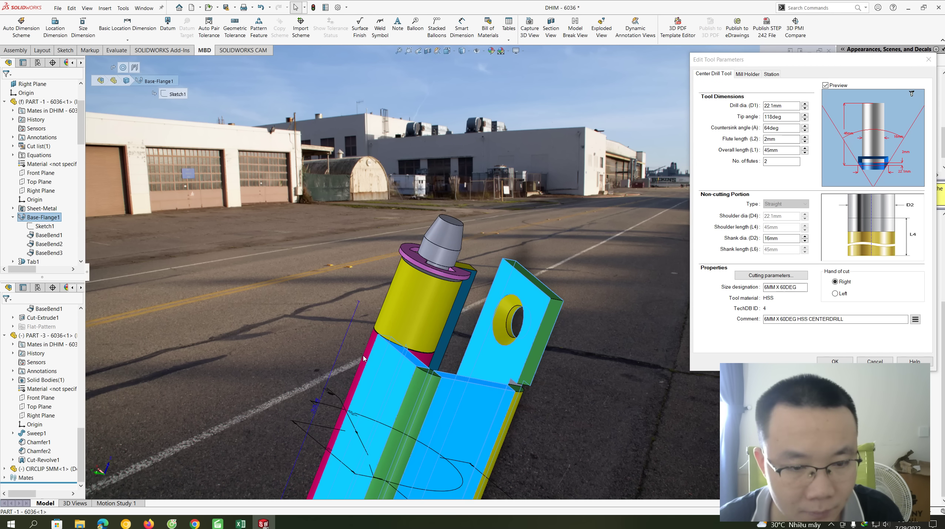
pyautogui.scroll(5, 363, 357)
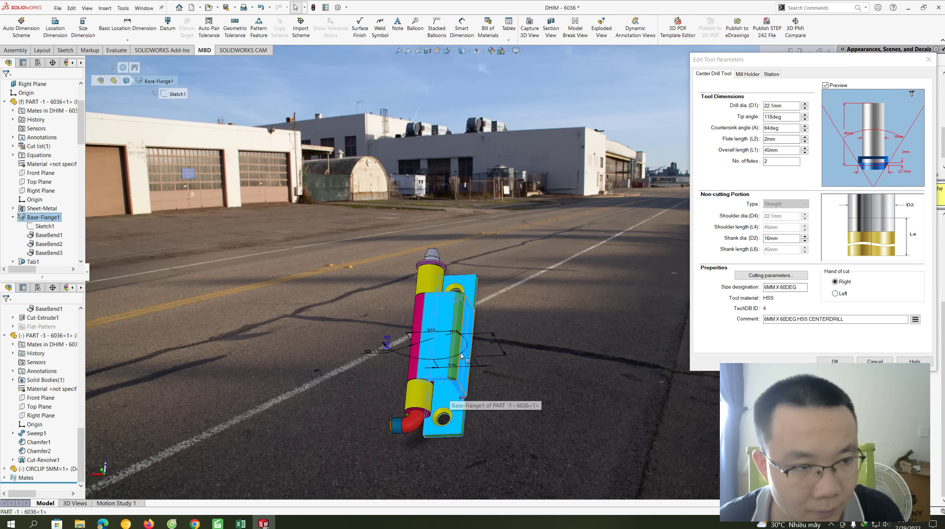
pyautogui.scroll(-1, 473, 348)
pyautogui.scroll(-2, 442, 320)
pyautogui.scroll(-2, 442, 321)
pyautogui.scroll(-2, 442, 321)
# - Rotate the hinge through a full turn, then close the centre drill parameters with OK
pyautogui.press('Up')
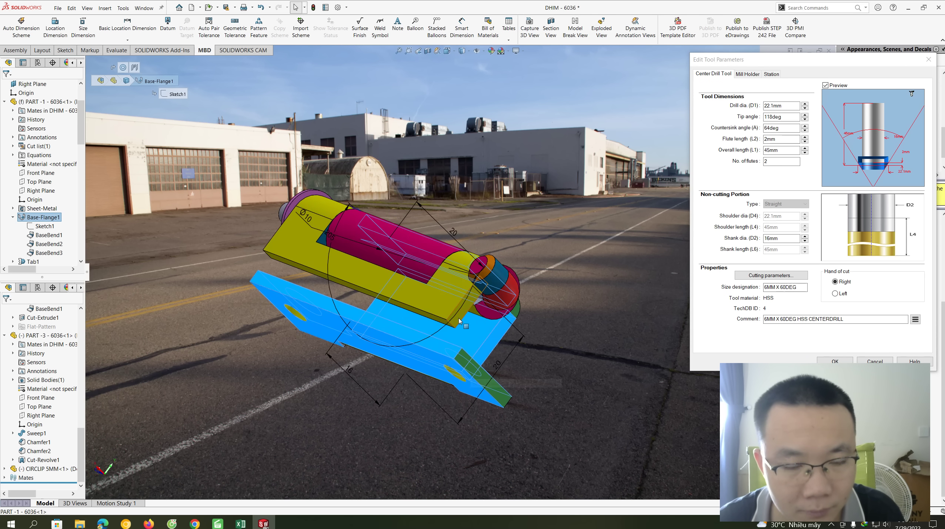
pyautogui.press('Up')
pyautogui.press('Up')
pyautogui.press('Up')
pyautogui.press('Up')
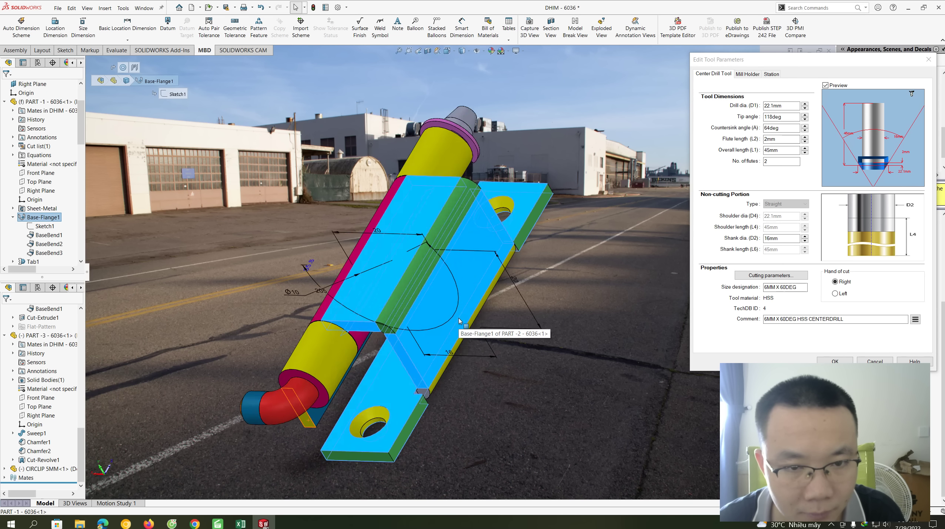
pyautogui.press('Up')
pyautogui.press('Up')
pyautogui.press('Up')
pyautogui.press('Up')
pyautogui.press('Up')
pyautogui.press('Up')
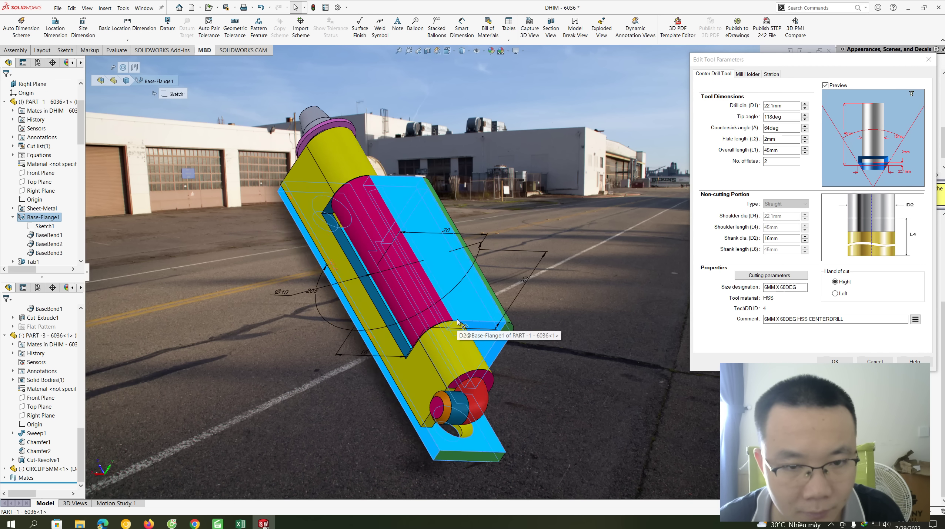
pyautogui.press('Up')
pyautogui.press('Up')
pyautogui.press('Up')
pyautogui.press('Up')
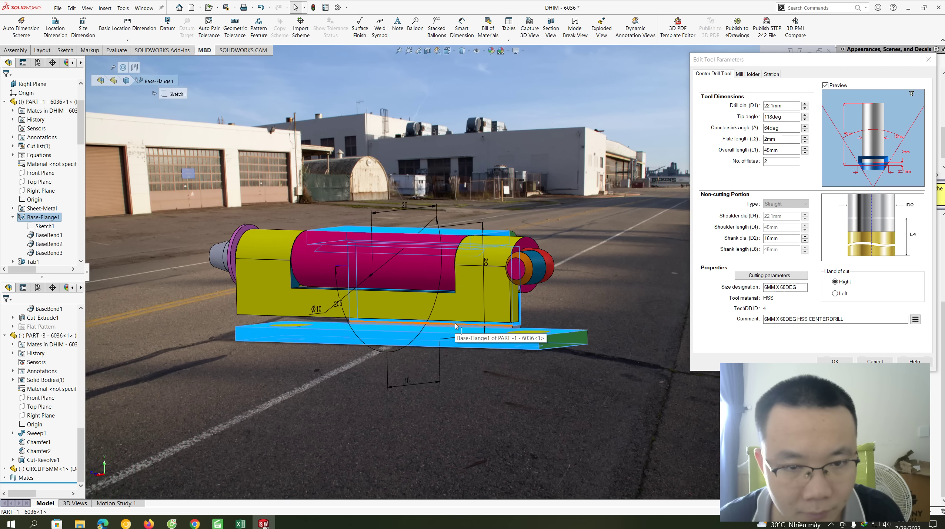
pyautogui.press('Up')
pyautogui.press('Up')
pyautogui.press('Up')
pyautogui.press('Up')
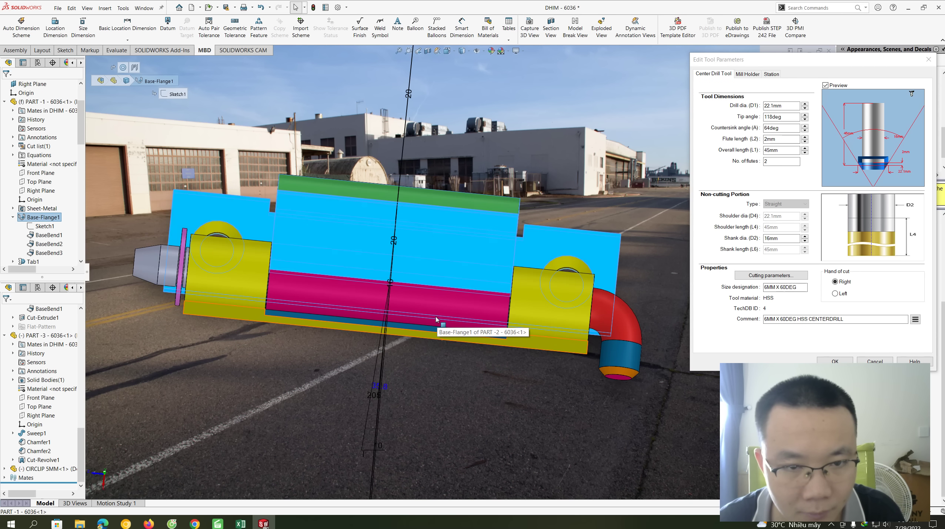
pyautogui.press('Up')
pyautogui.press('Up')
pyautogui.press('Up')
pyautogui.press('Up')
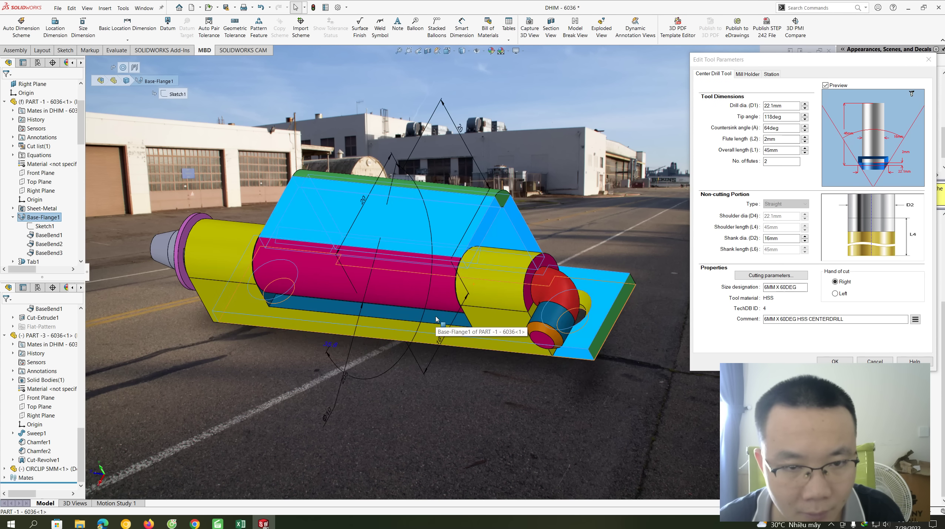
pyautogui.press('Up')
pyautogui.press('Up')
pyautogui.press('Up')
pyautogui.press('Up')
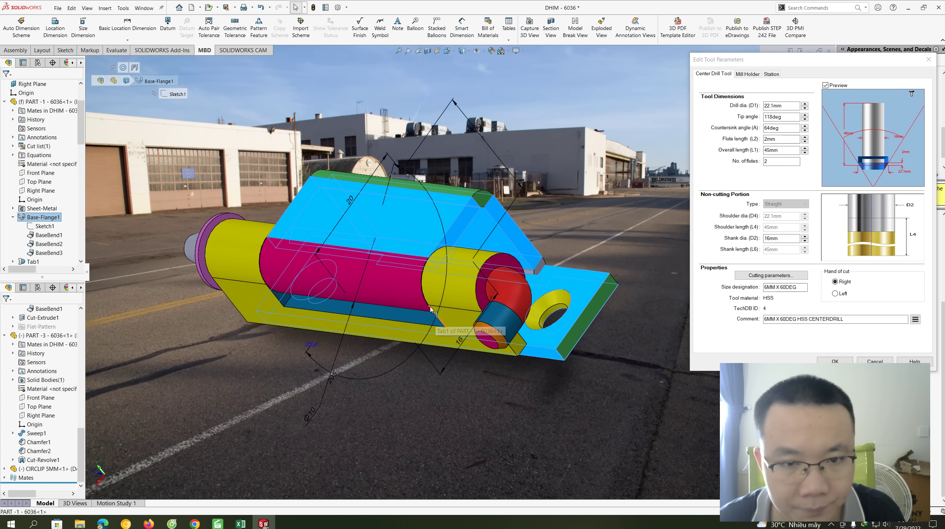
pyautogui.press('Up')
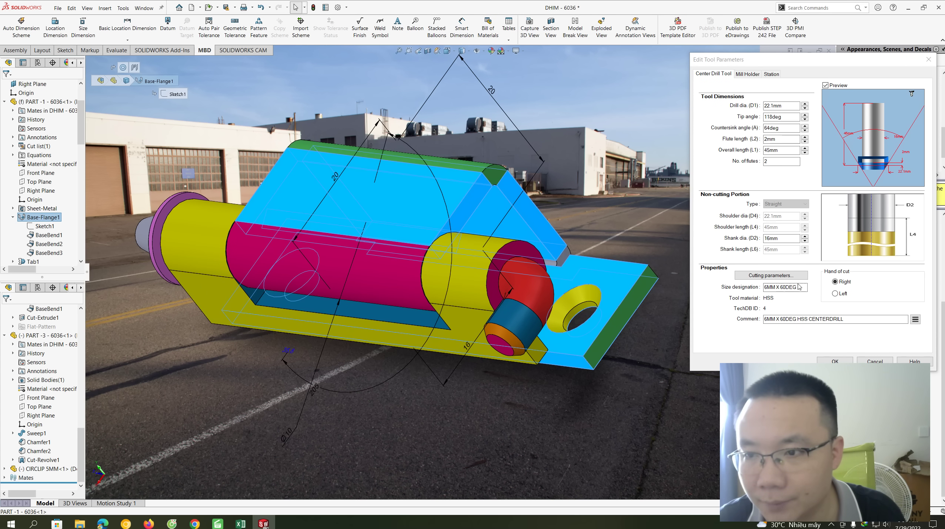
pyautogui.click(834, 360)
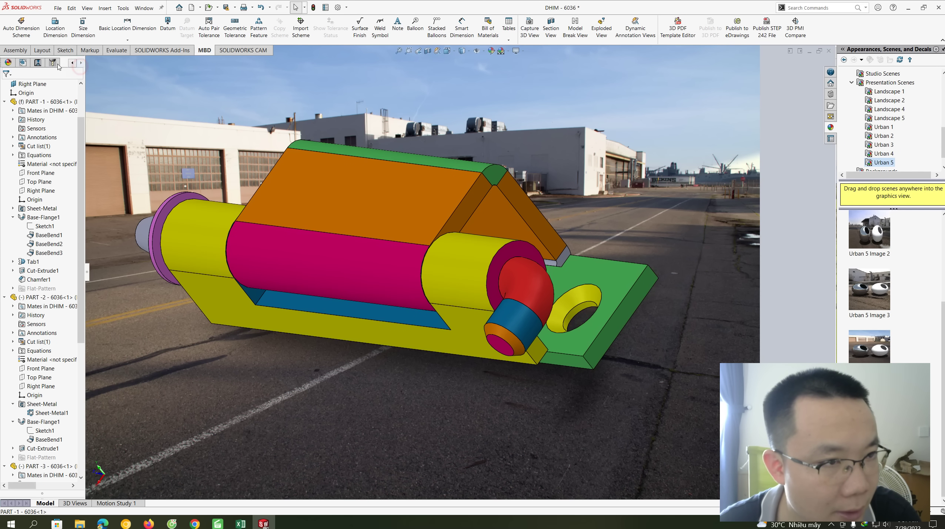
# - Show the CAM tool list and open the Technology Database, moving windows off the model
pyautogui.click(58, 65)
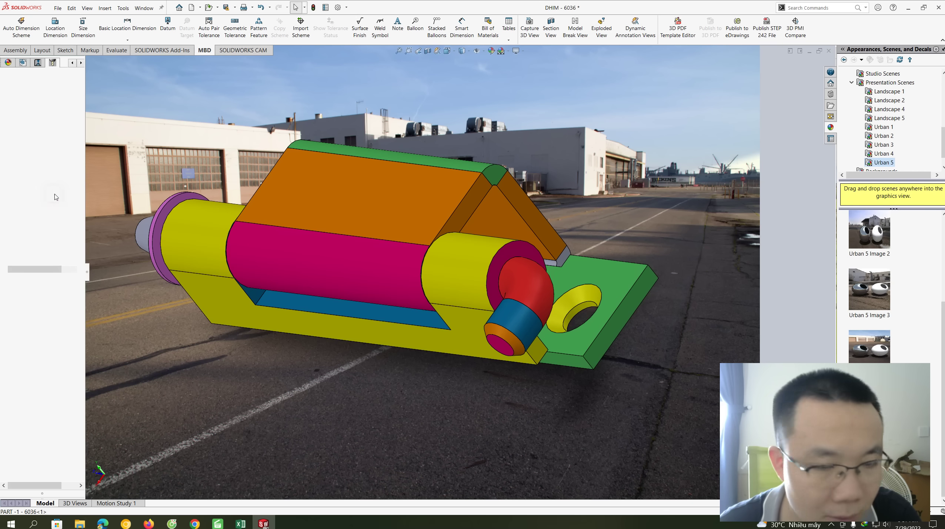
pyautogui.moveTo(528, 114)
pyautogui.mouseDown()
pyautogui.moveTo(864, 51)
pyautogui.moveTo(843, 48)
pyautogui.mouseUp()
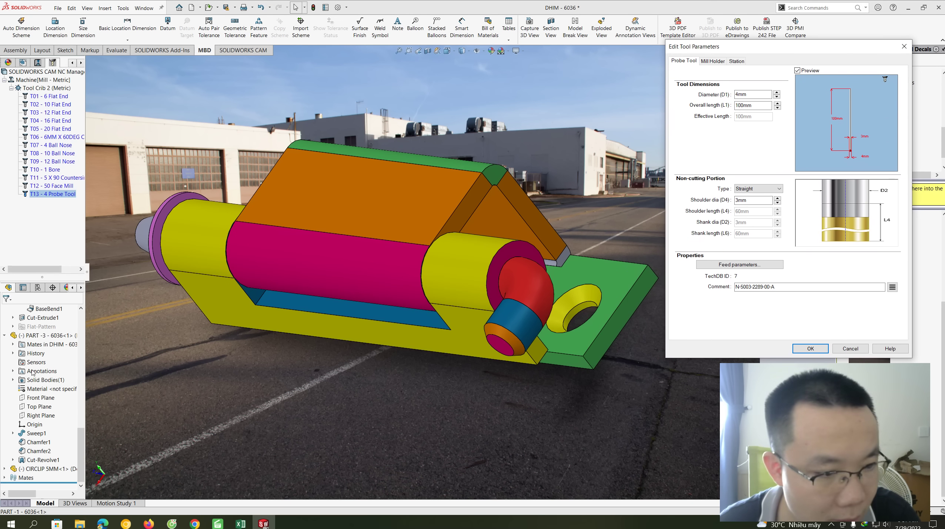
pyautogui.click(246, 51)
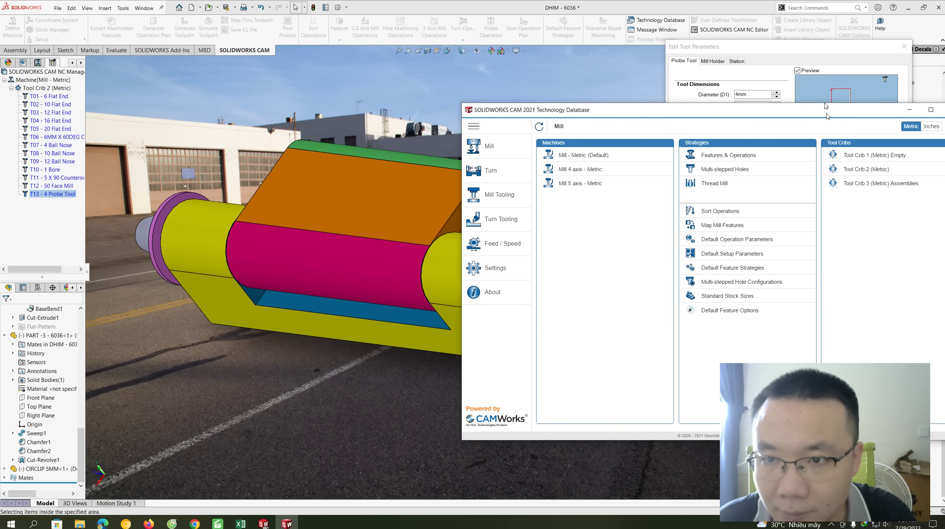
pyautogui.moveTo(632, 89); pyautogui.dragTo(766, 67)
pyautogui.moveTo(533, 273)
pyautogui.keyDown('ctrl'); pyautogui.mouseDown(button='middle')
pyautogui.moveTo(502, 277)
pyautogui.moveTo(485, 311)
pyautogui.mouseUp(button='middle'); pyautogui.keyUp('ctrl')
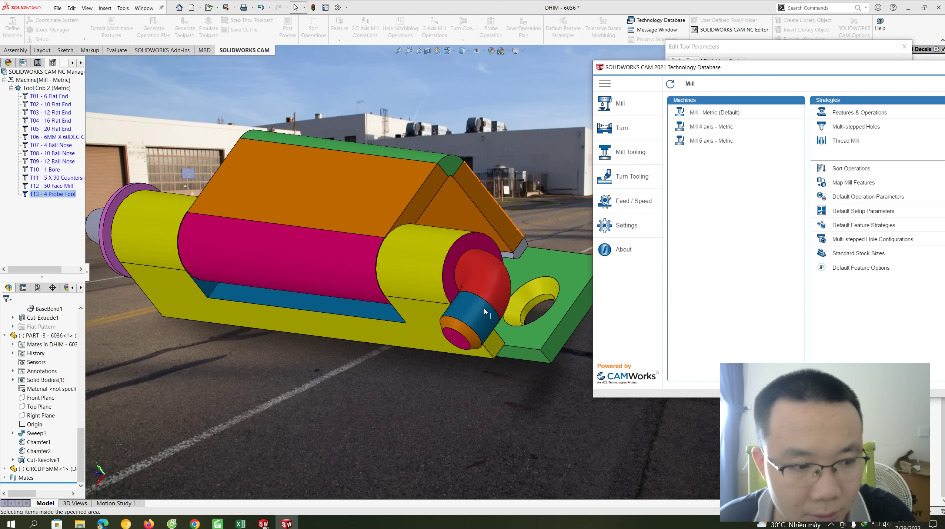
# - Zoom and pan the model, then select Base-Flange1 to show its dimensions
pyautogui.scroll(1, 489, 317)
pyautogui.scroll(1, 488, 313)
pyautogui.scroll(1, 486, 310)
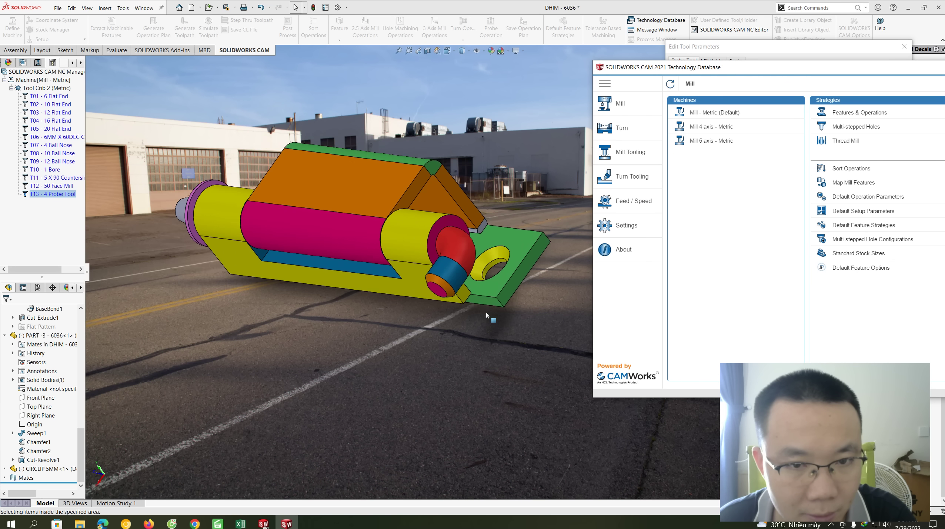
pyautogui.scroll(1, 487, 315)
pyautogui.keyDown('ctrl'); pyautogui.moveTo(486, 314); pyautogui.dragTo(480, 312, button='middle'); pyautogui.keyUp('ctrl')
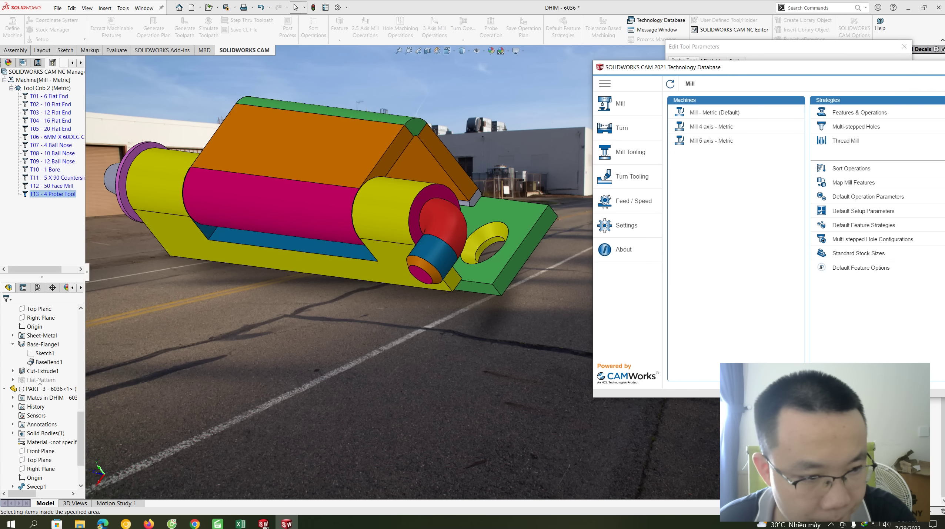
pyautogui.click(43, 345)
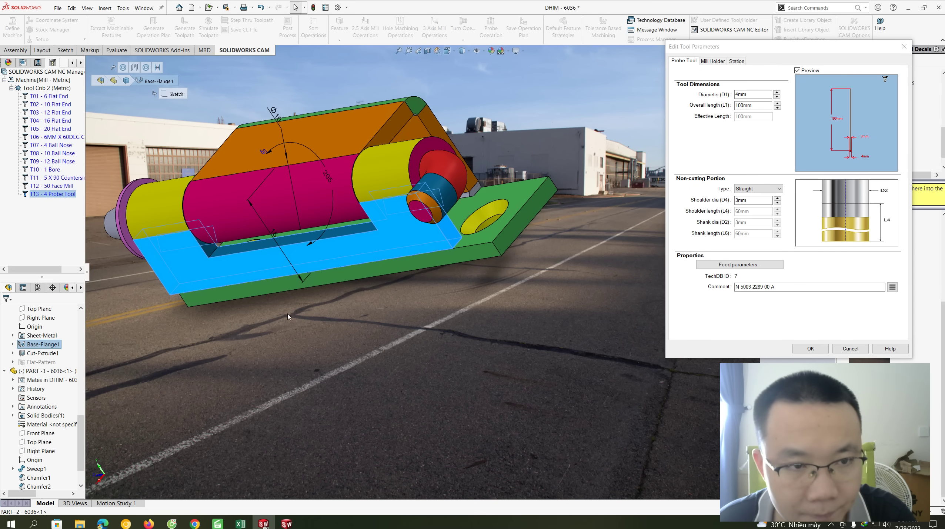
# - Bring the Technology Database forward and position its Mill page fully beside the model
pyautogui.click(287, 524)
pyautogui.moveTo(746, 75); pyautogui.dragTo(602, 73)
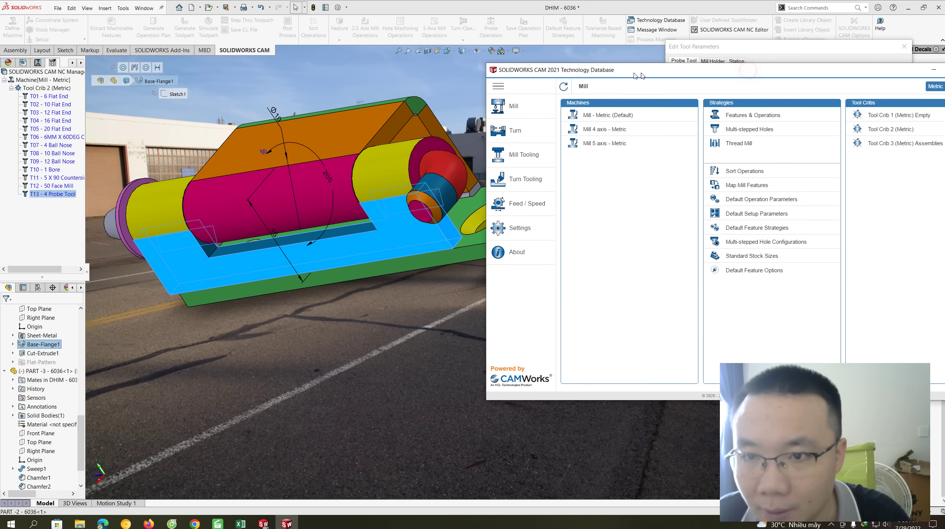
pyautogui.moveTo(740, 80); pyautogui.dragTo(686, 70)
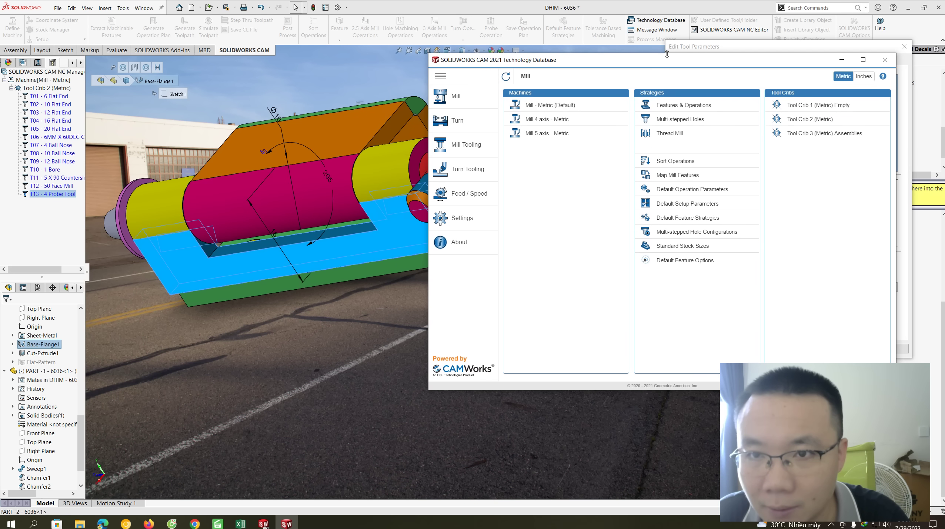
pyautogui.moveTo(664, 54); pyautogui.dragTo(705, 26)
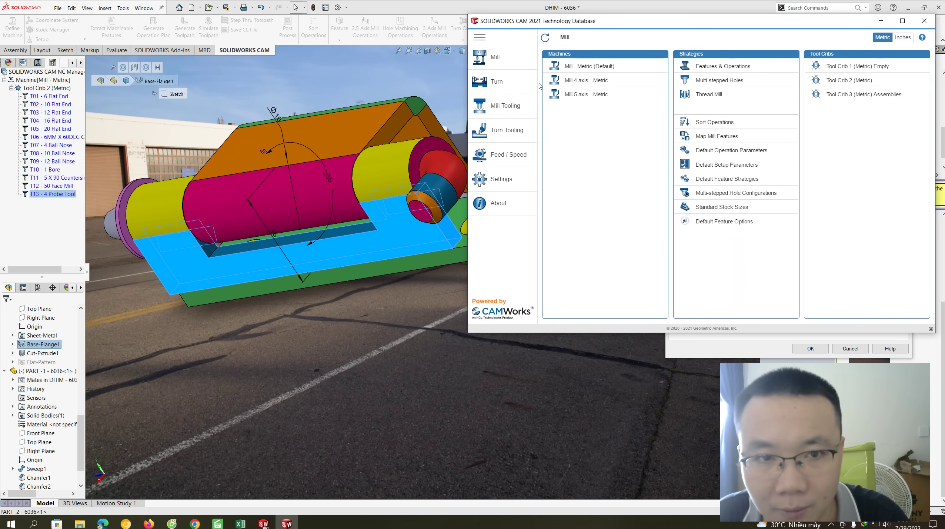
pyautogui.moveTo(386, 218); pyautogui.dragTo(407, 216, button='middle')
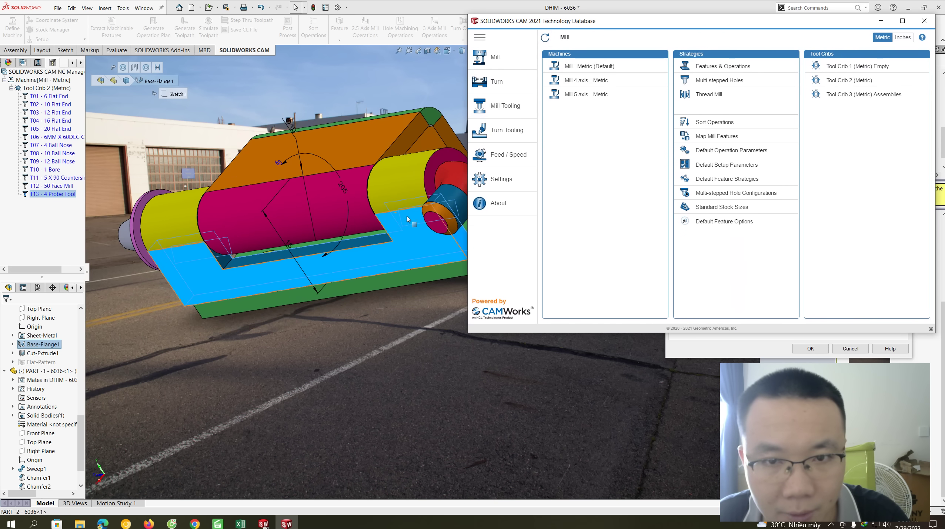
# - Open the Turn thread condition operations for the M 1.0 X 0.25 thread
pyautogui.click(498, 83)
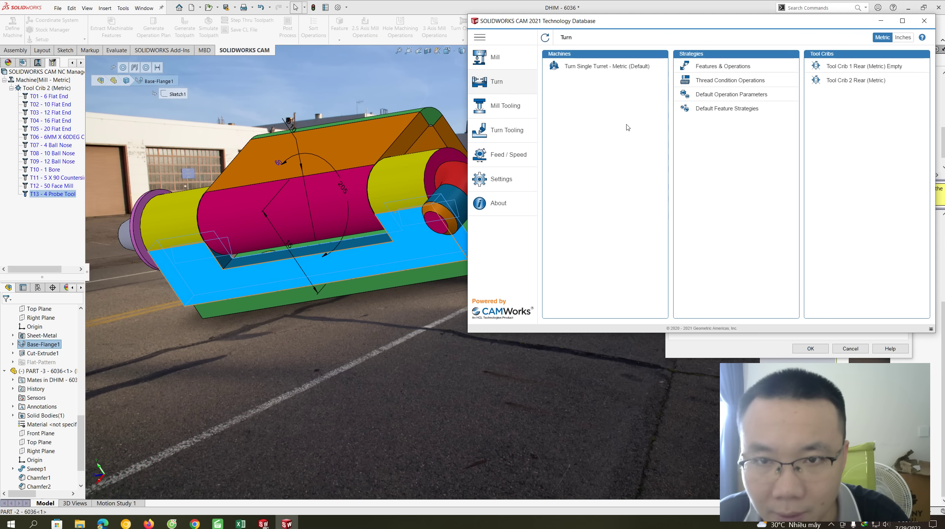
pyautogui.click(731, 80)
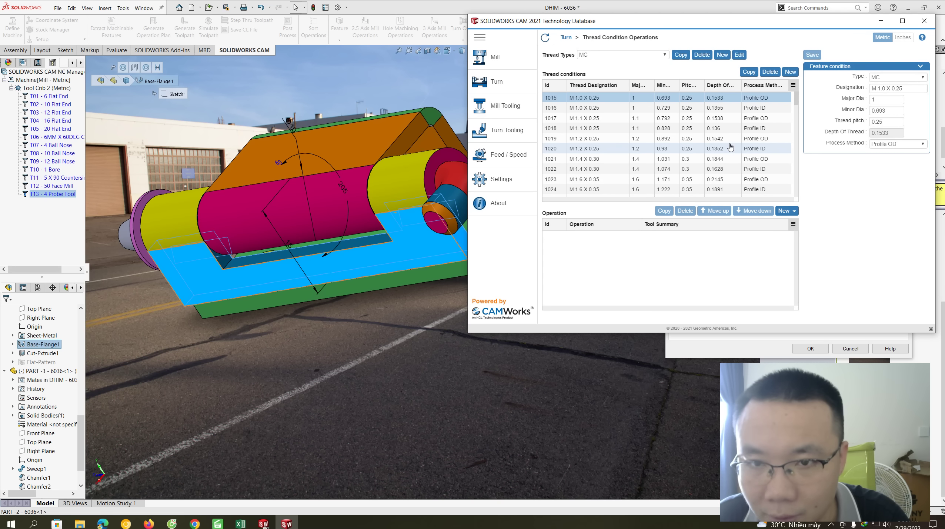
pyautogui.scroll(-10, 617, 150)
pyautogui.scroll(-8, 617, 152)
pyautogui.scroll(-5, 621, 166)
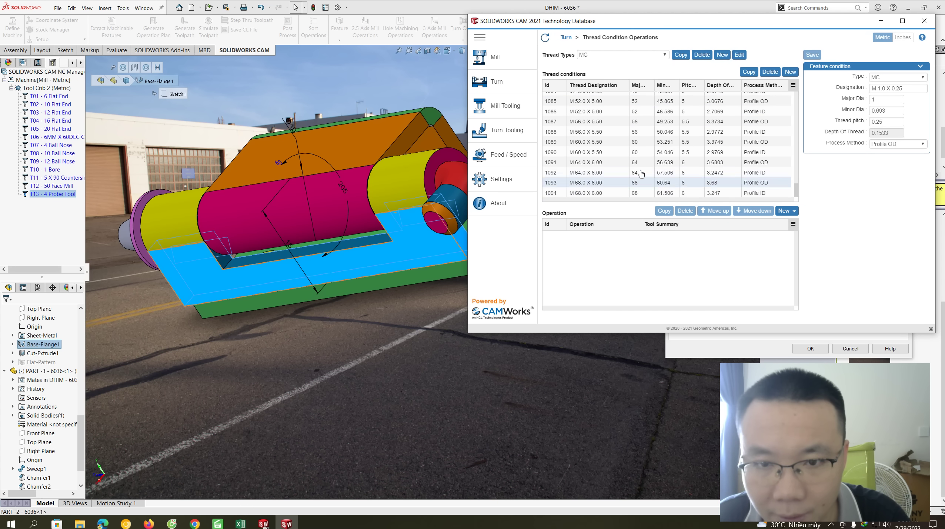
pyautogui.scroll(12, 629, 155)
pyautogui.scroll(11, 592, 129)
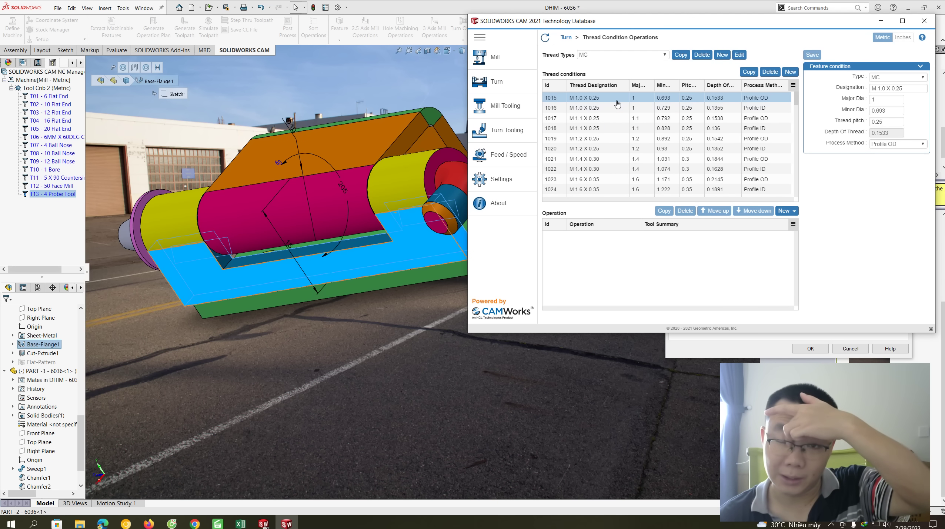
pyautogui.scroll(-6, 617, 108)
pyautogui.scroll(-9, 616, 119)
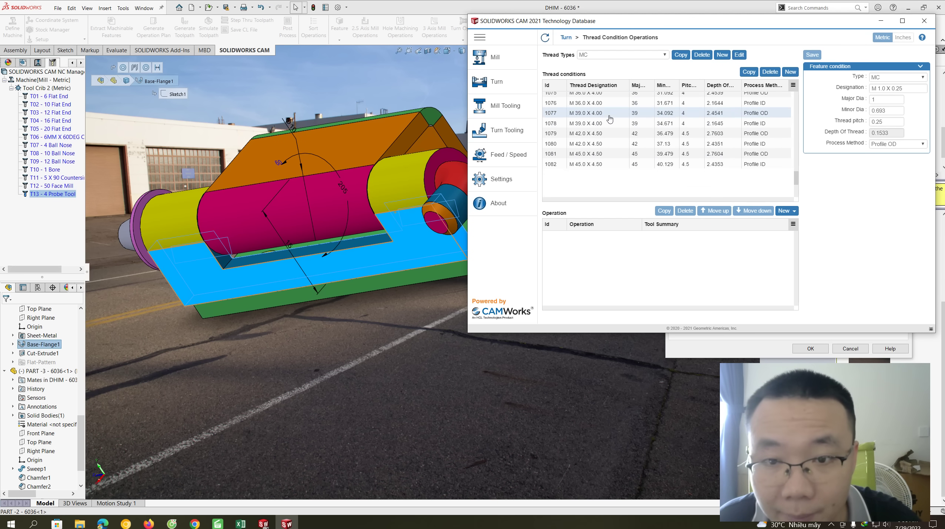
pyautogui.scroll(-8, 615, 130)
pyautogui.scroll(3, 617, 168)
pyautogui.scroll(7, 618, 167)
pyautogui.scroll(9, 622, 170)
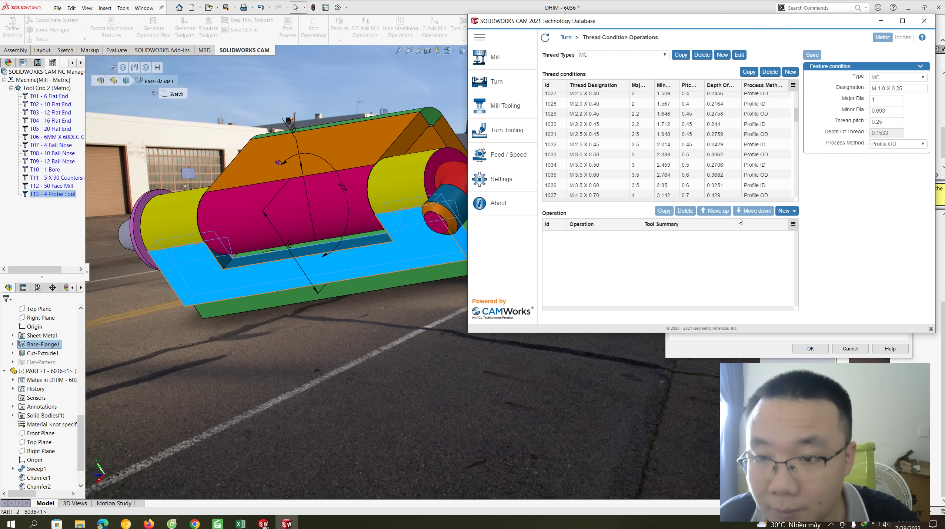
# - Add Turn Finish, Groove Rough and Thread operations to the thread condition
pyautogui.click(787, 213)
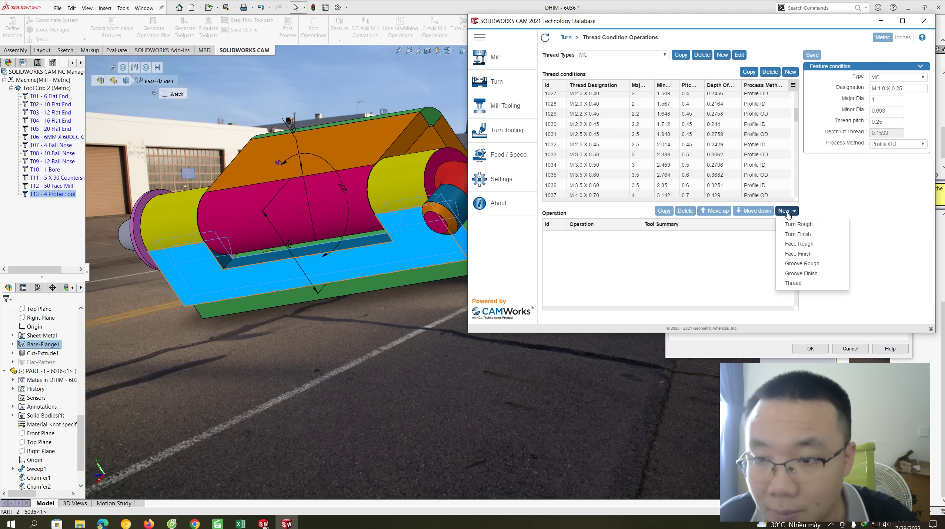
pyautogui.click(797, 234)
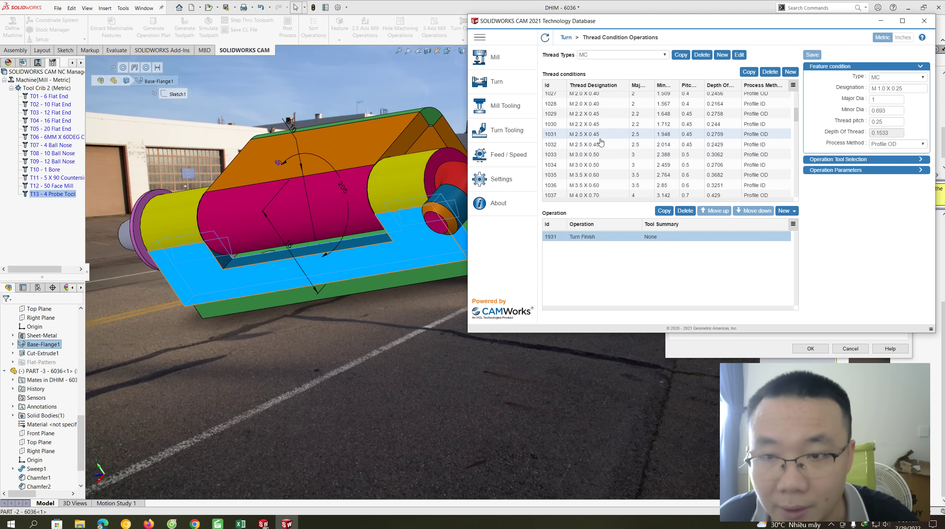
pyautogui.scroll(-3, 630, 155)
pyautogui.click(784, 211)
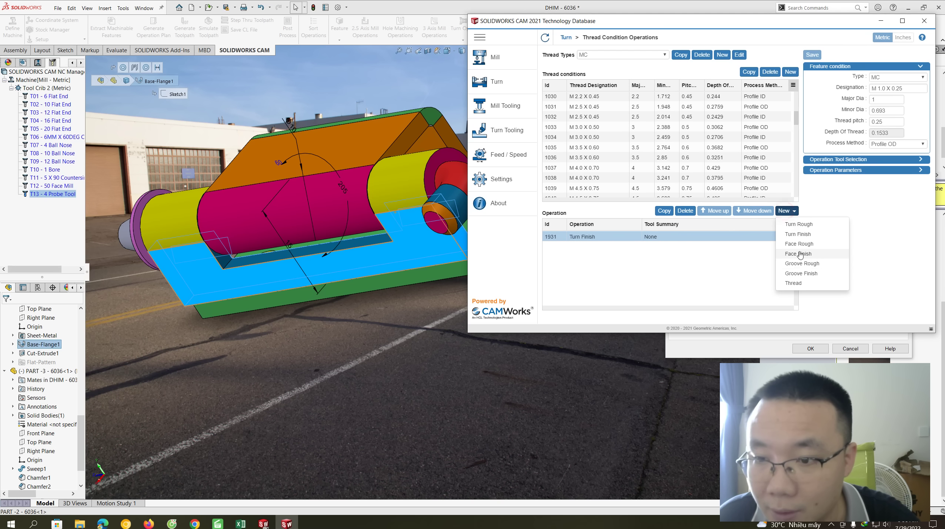
pyautogui.click(802, 264)
pyautogui.scroll(-5, 626, 185)
pyautogui.scroll(-5, 626, 193)
pyautogui.scroll(5, 626, 193)
pyautogui.click(784, 210)
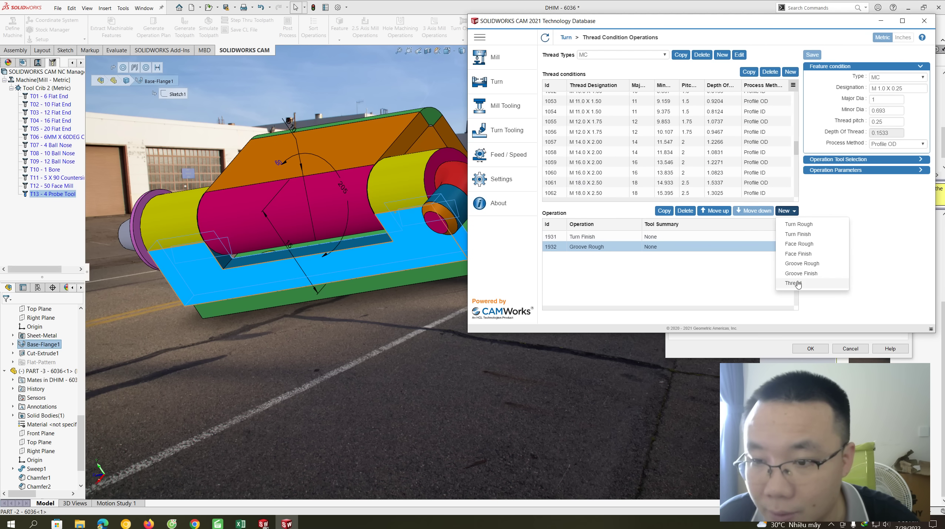
pyautogui.click(794, 283)
pyautogui.scroll(5, 672, 167)
pyautogui.scroll(5, 676, 137)
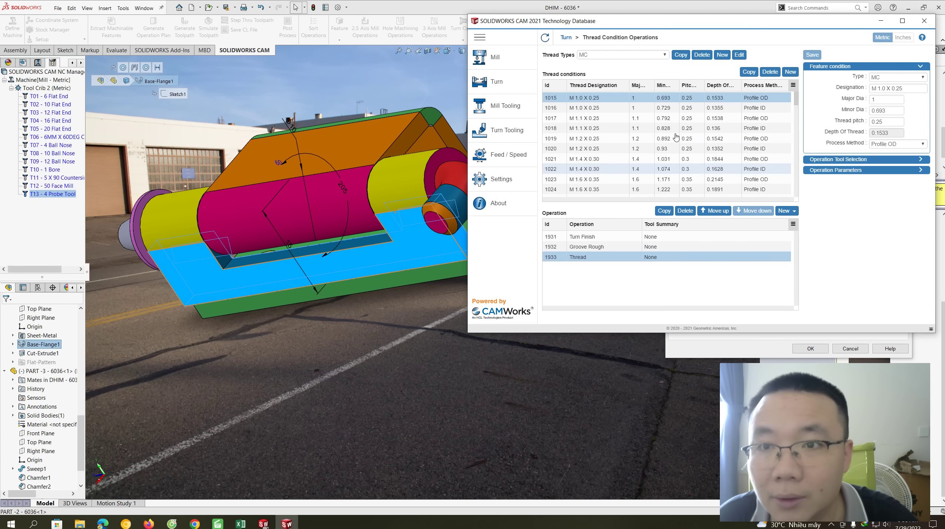
pyautogui.scroll(-4, 676, 137)
pyautogui.scroll(-4, 676, 137)
# - Show the UNC, BSPP, then NPSC thread conditions, ending on the Mill Tooling page
pyautogui.click(647, 55)
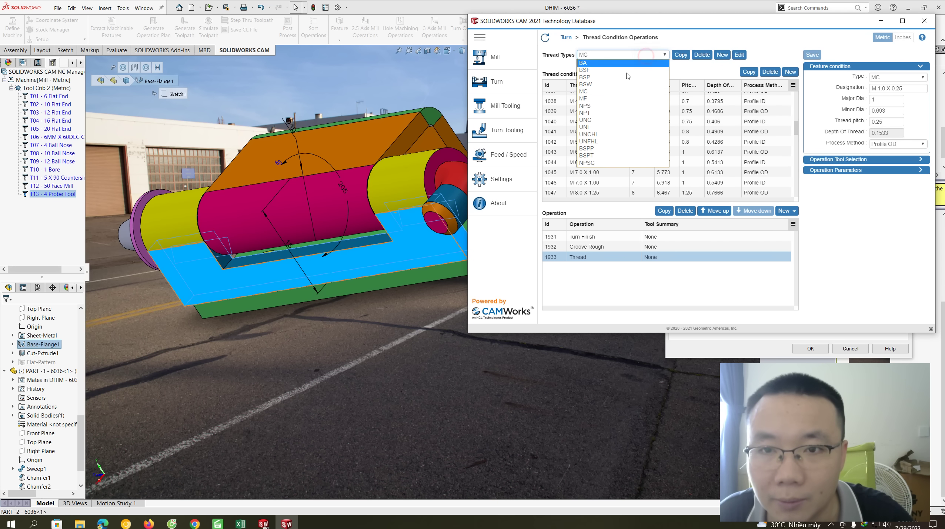
pyautogui.click(592, 120)
pyautogui.scroll(-1, 647, 168)
pyautogui.click(595, 54)
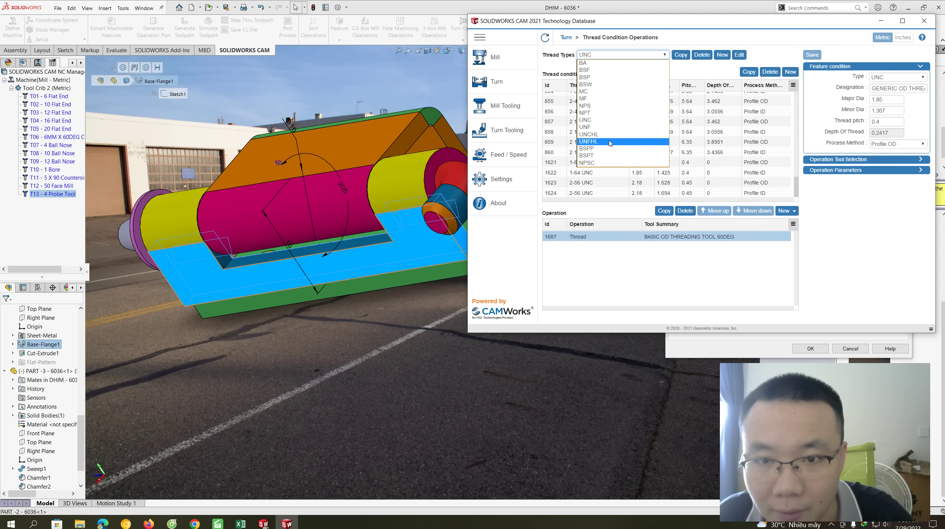
pyautogui.click(611, 148)
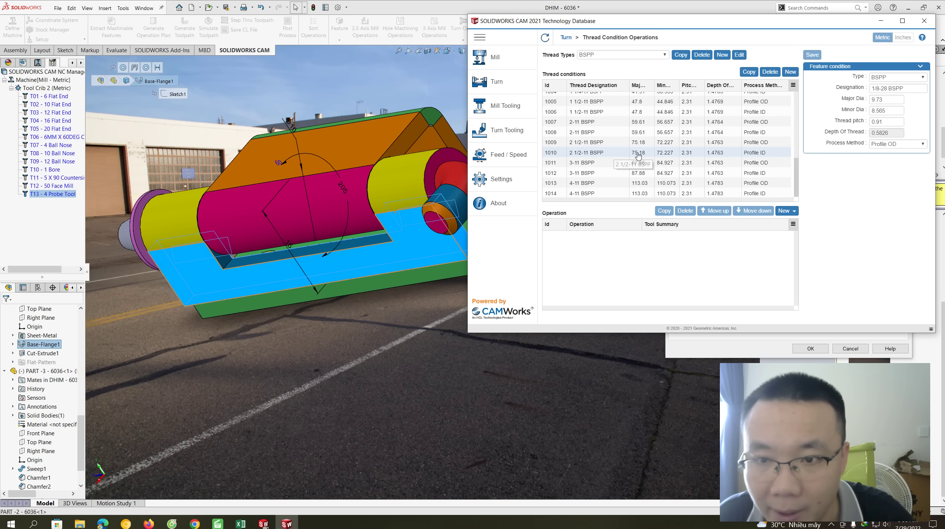
pyautogui.scroll(6, 637, 156)
pyautogui.click(606, 47)
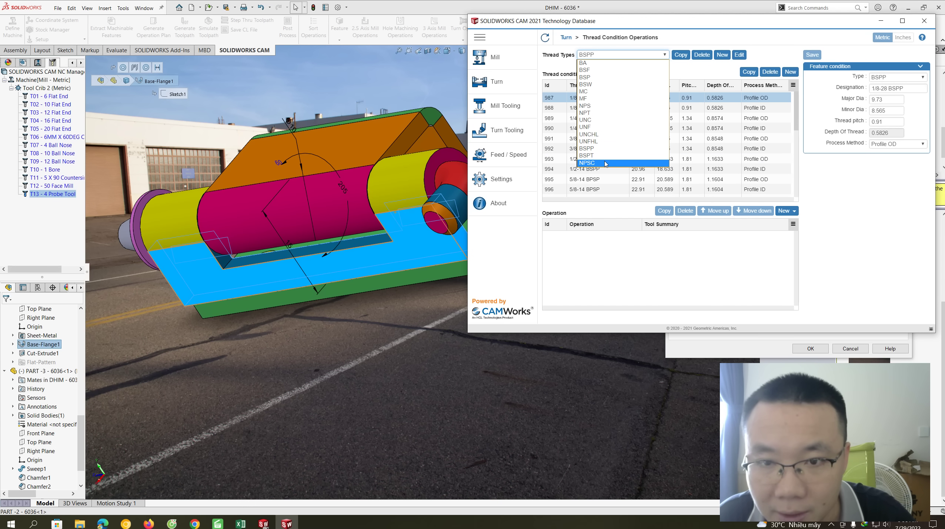
pyautogui.click(606, 163)
pyautogui.scroll(-3, 602, 154)
pyautogui.scroll(-2, 602, 154)
pyautogui.scroll(5, 600, 153)
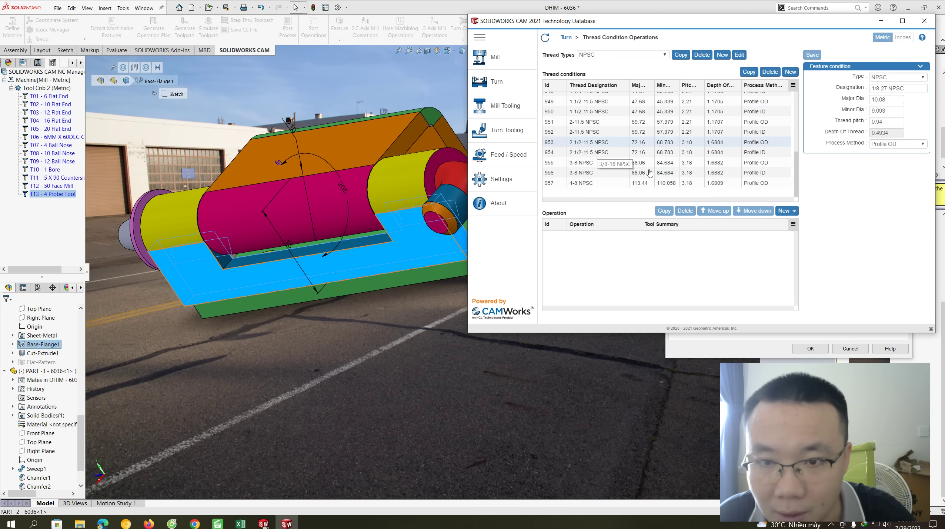
pyautogui.scroll(-3, 642, 173)
pyautogui.scroll(-2, 642, 173)
pyautogui.click(501, 111)
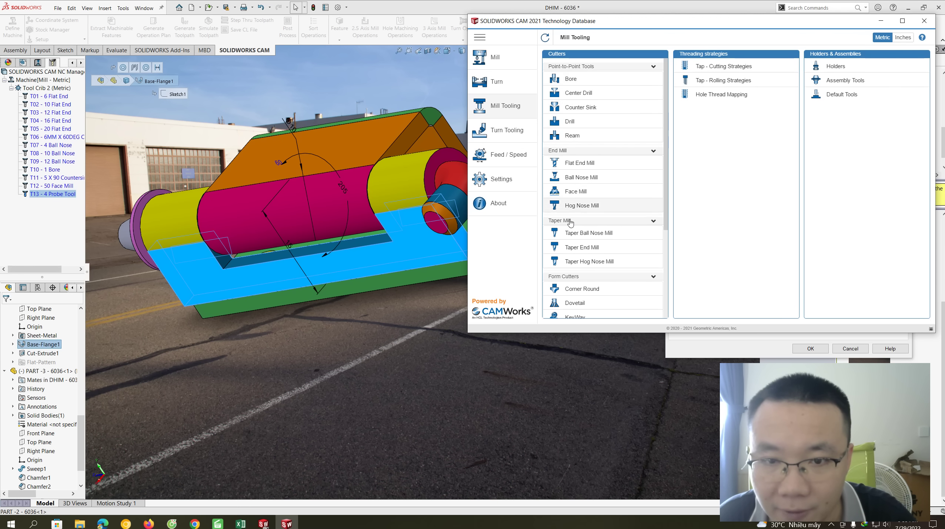
# - List Flat End Mill cutters and inspect rows 2, 3 and the 9MM four-flute ID 53
pyautogui.click(578, 168)
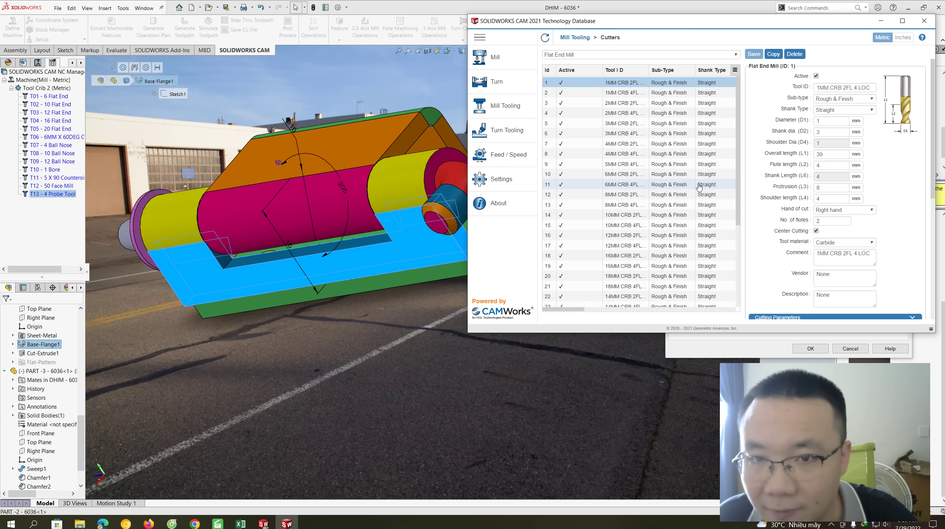
pyautogui.scroll(-2, 655, 163)
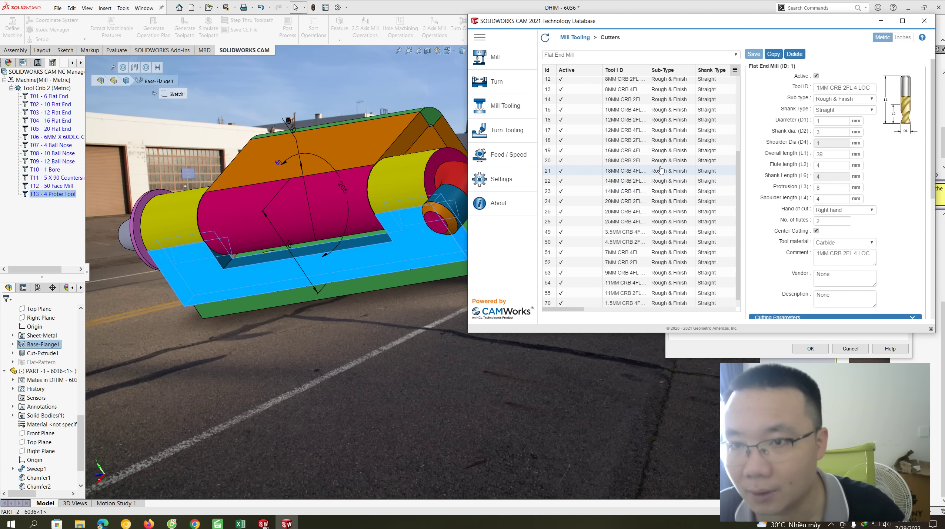
pyautogui.scroll(-2, 659, 164)
pyautogui.scroll(4, 661, 163)
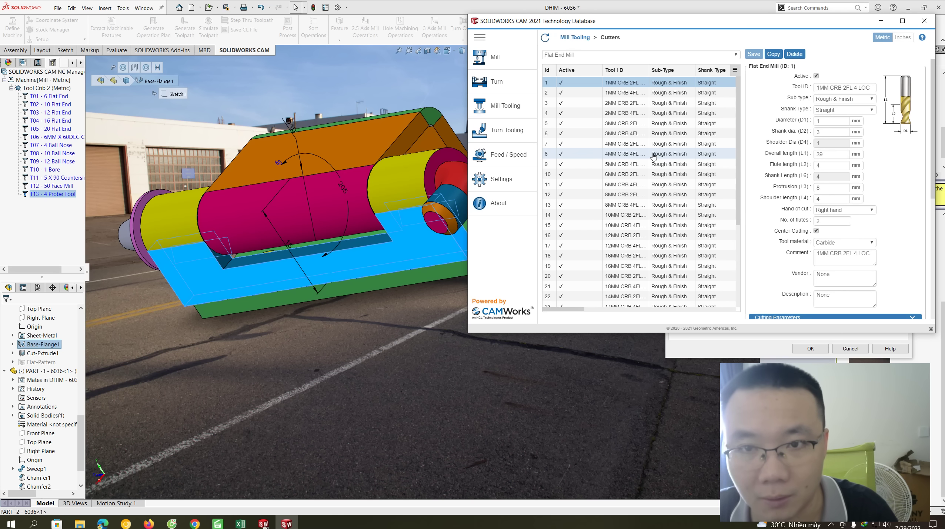
pyautogui.scroll(-4, 646, 163)
pyautogui.scroll(4, 641, 169)
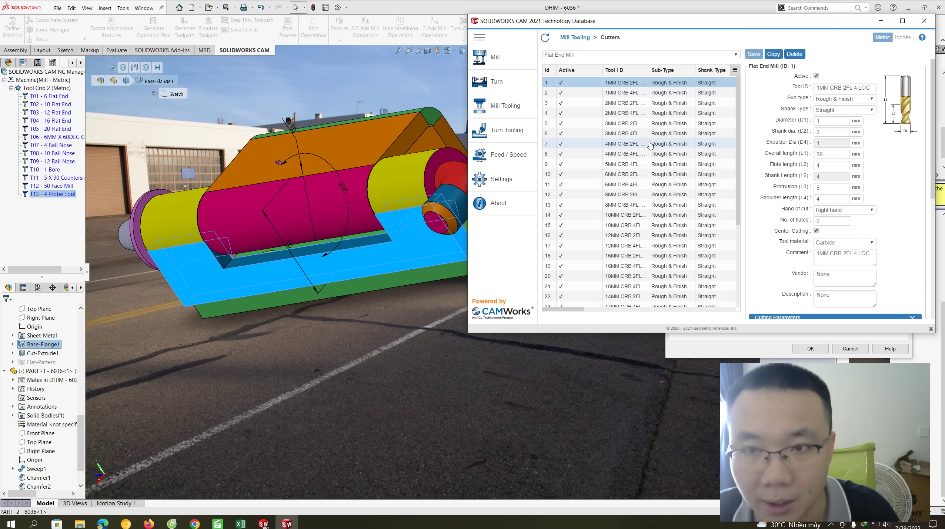
pyautogui.click(633, 94)
pyautogui.click(634, 103)
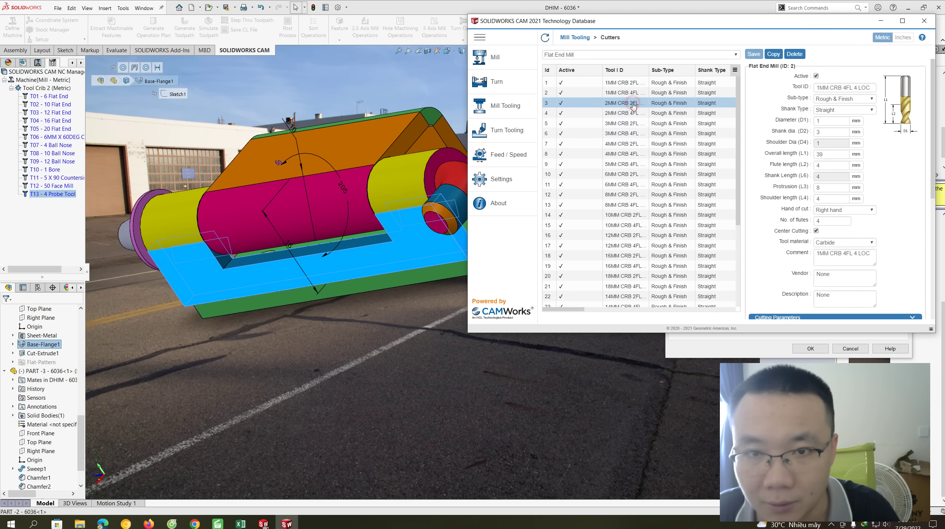
pyautogui.scroll(-4, 634, 167)
pyautogui.click(634, 262)
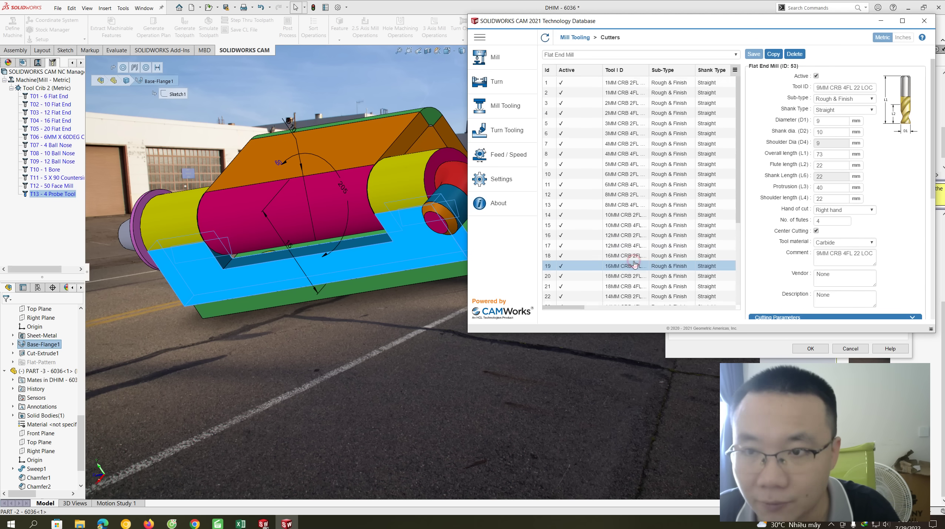
pyautogui.scroll(-5, 908, 137)
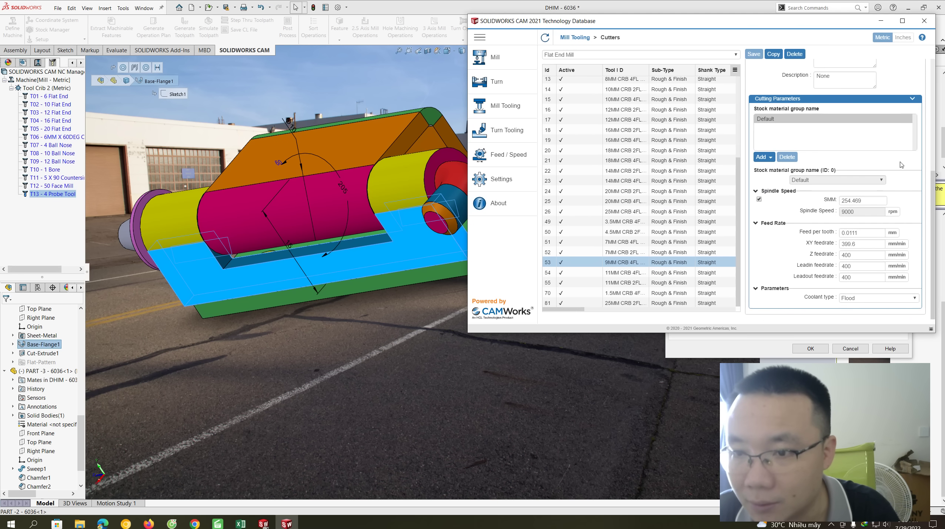
pyautogui.scroll(5, 901, 164)
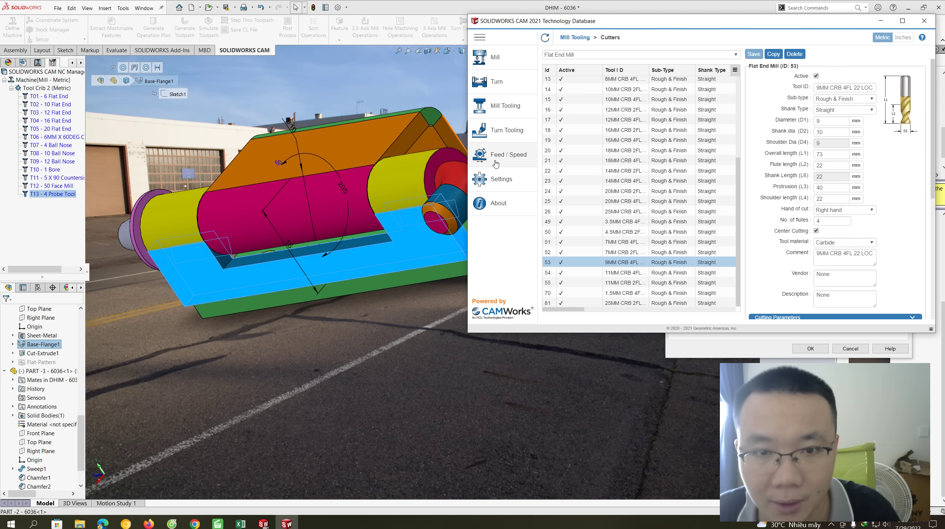
# - Browse the Round inserts in the Turn Tooling database
pyautogui.click(506, 131)
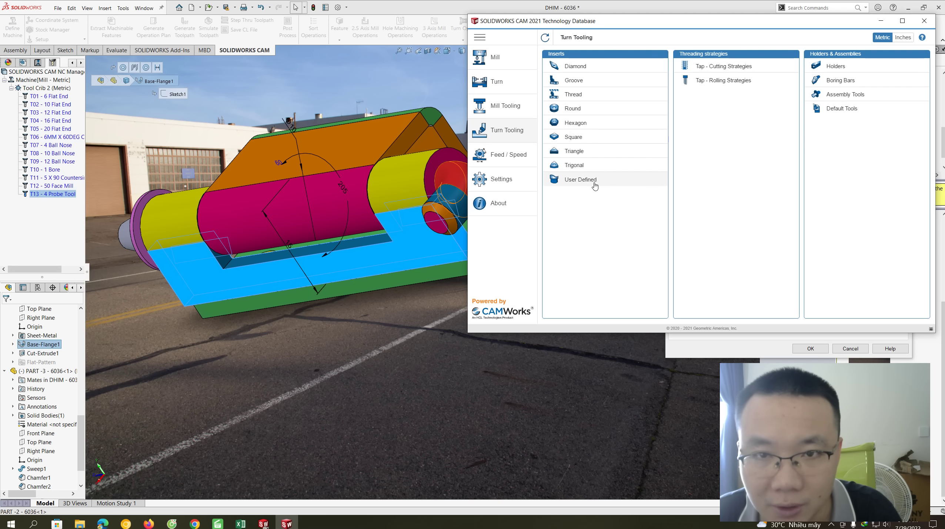
pyautogui.click(576, 108)
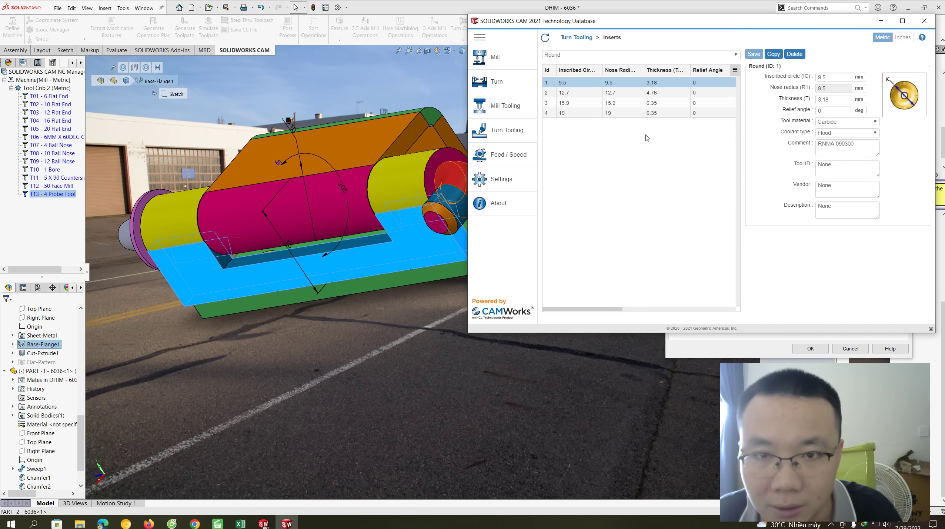
pyautogui.click(544, 38)
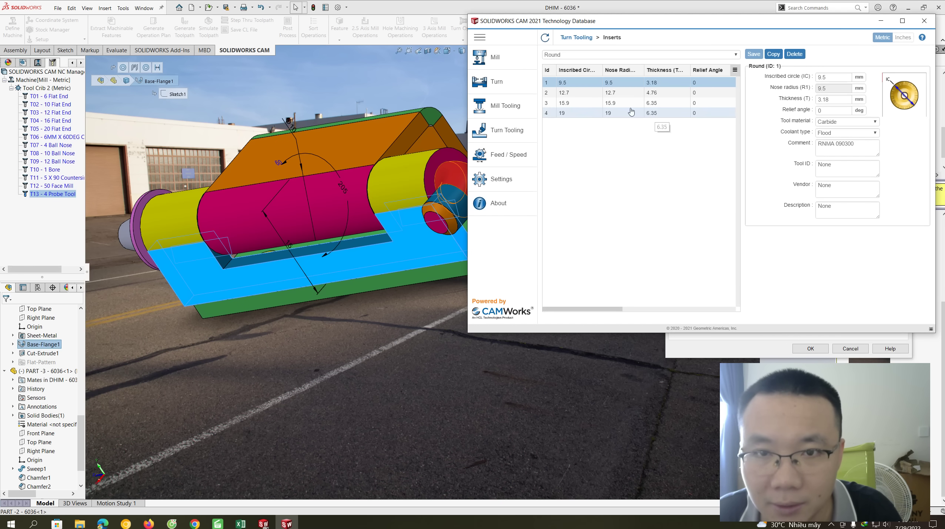
pyautogui.click(509, 133)
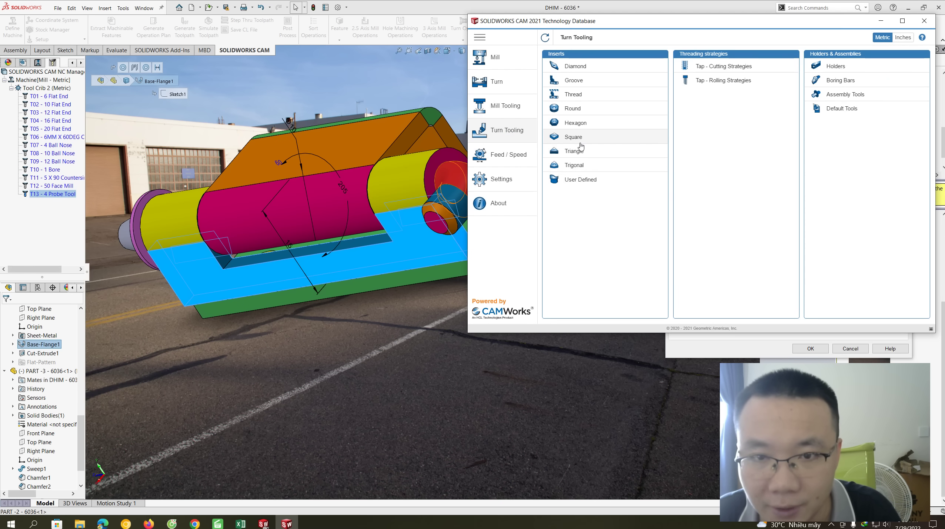
# - Move from Trigonal to Hexagon inserts, discarding unsaved changes
pyautogui.click(574, 164)
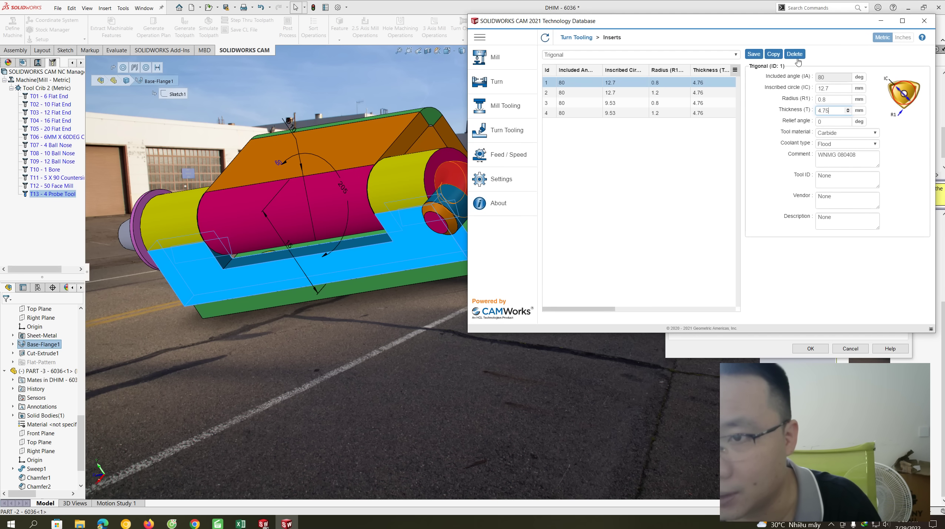
pyautogui.click(588, 56)
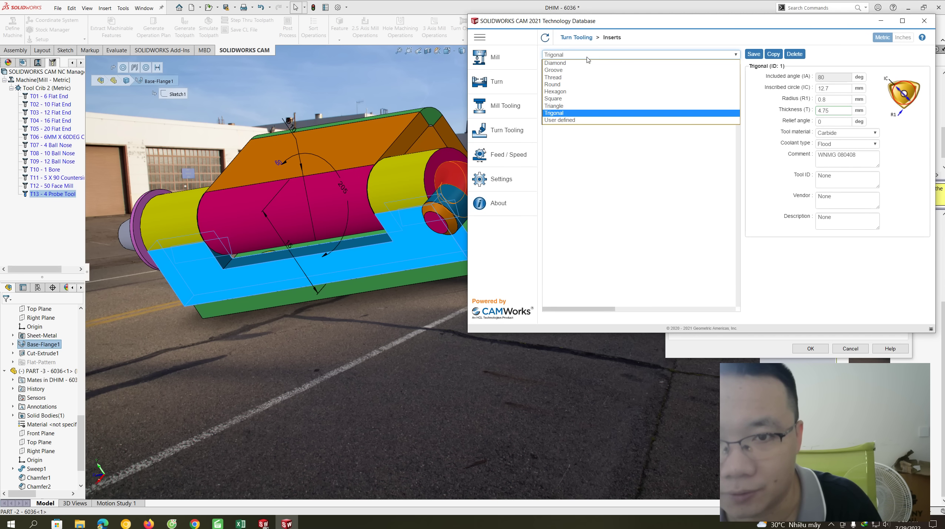
pyautogui.click(570, 92)
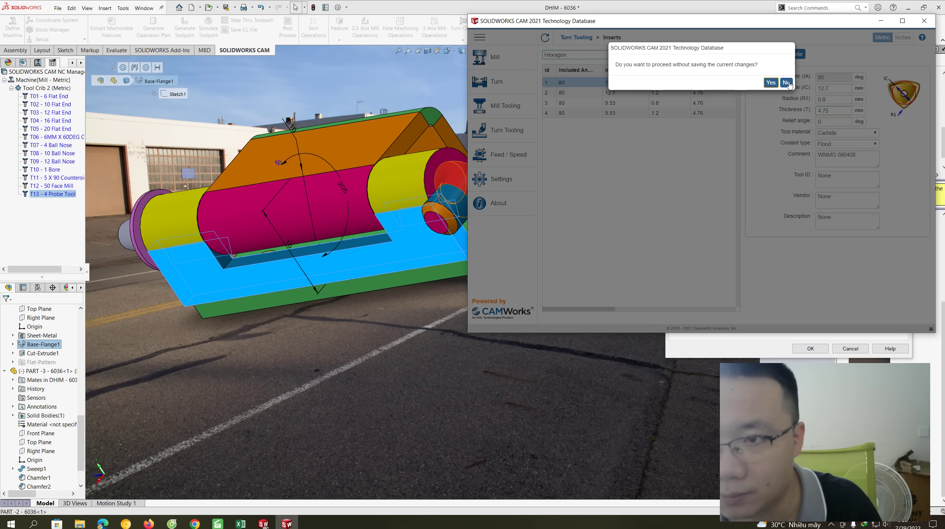
pyautogui.click(787, 82)
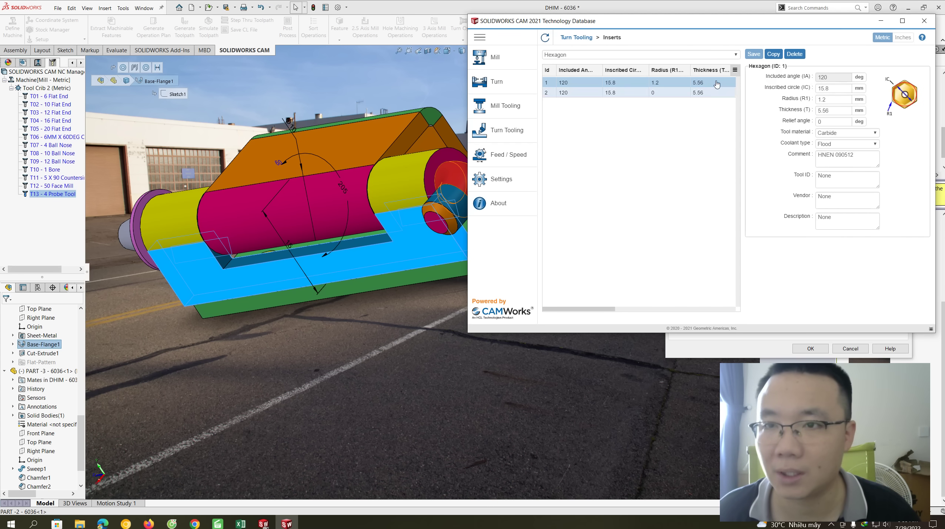
pyautogui.moveTo(737, 25); pyautogui.dragTo(688, 38)
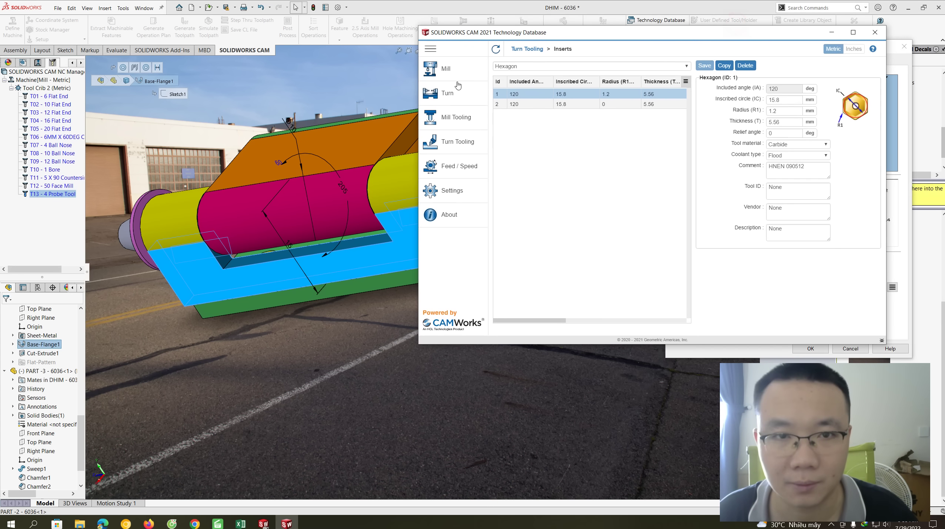
# - Review the Diamond turning inserts, then the Groove inserts
pyautogui.click(453, 151)
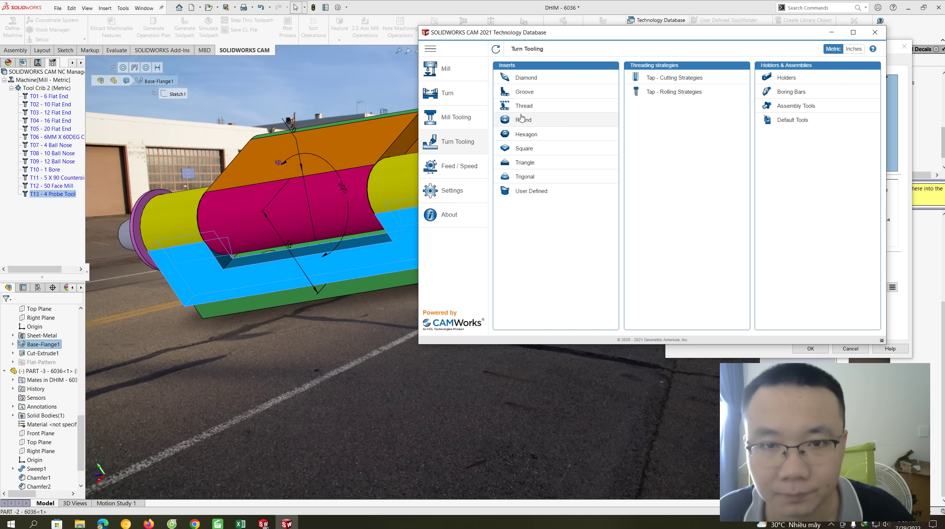
pyautogui.click(524, 77)
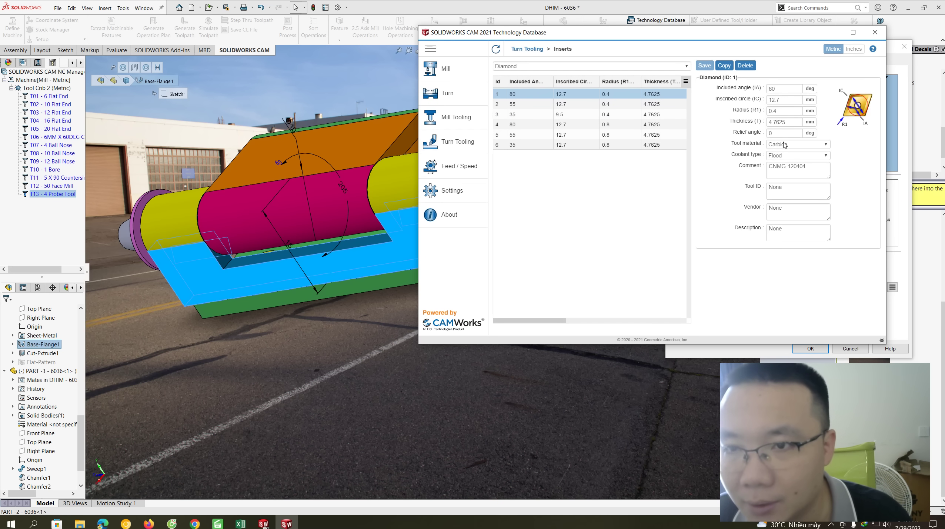
pyautogui.click(528, 66)
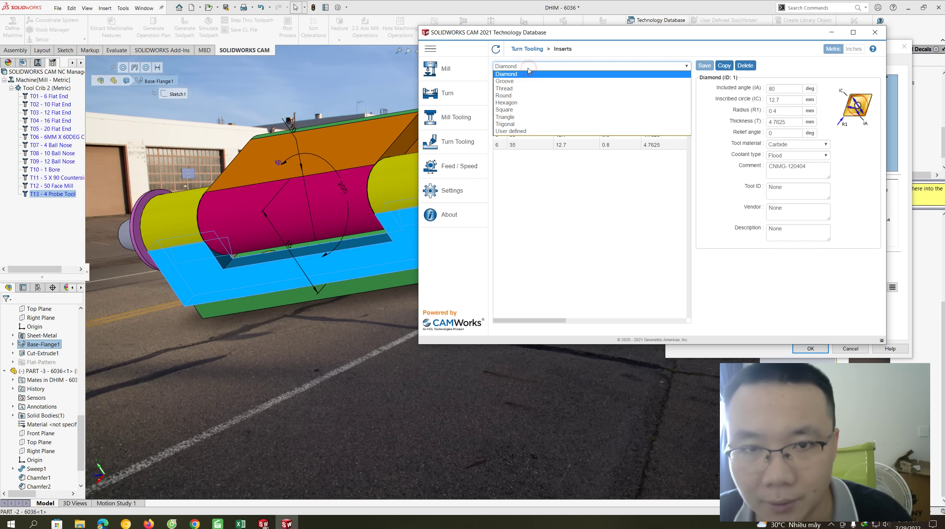
pyautogui.click(515, 81)
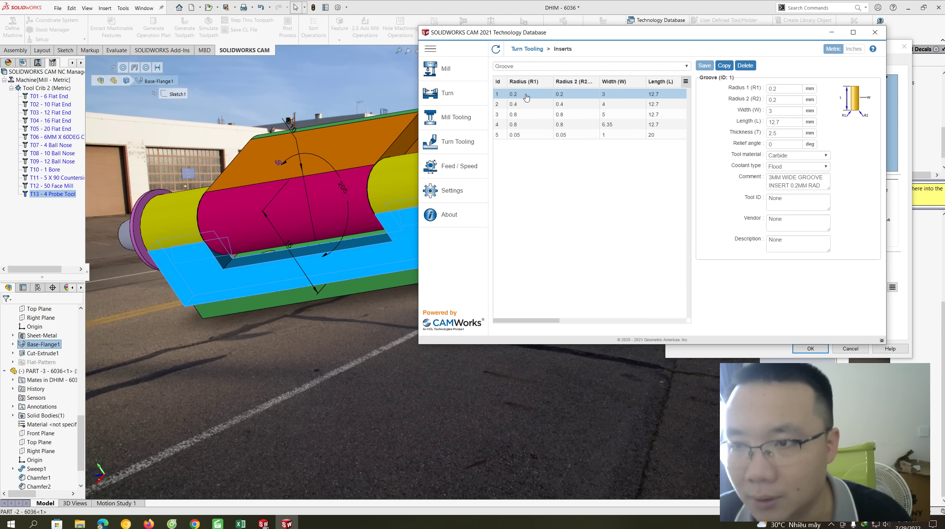
# - Inspect the 15.9 mm Round insert (ID 3), then close the Technology Database
pyautogui.click(522, 66)
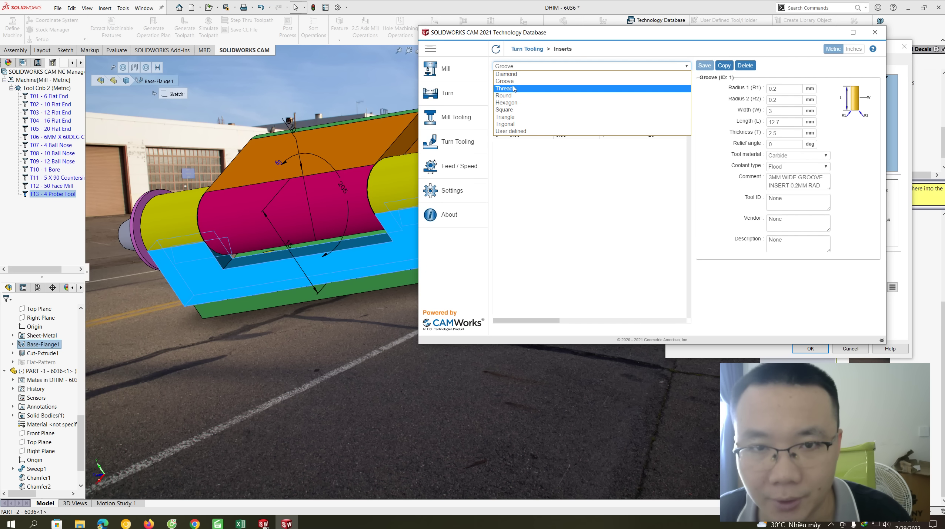
pyautogui.click(513, 95)
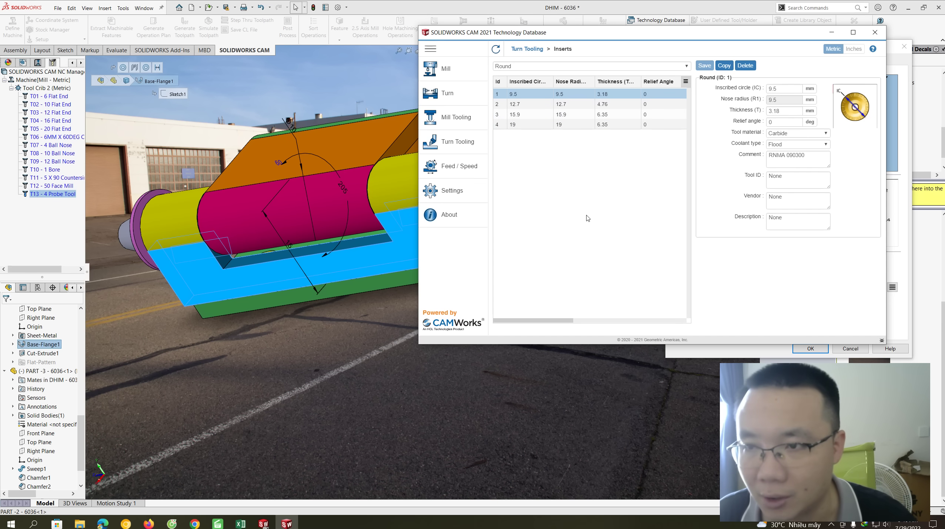
pyautogui.click(613, 114)
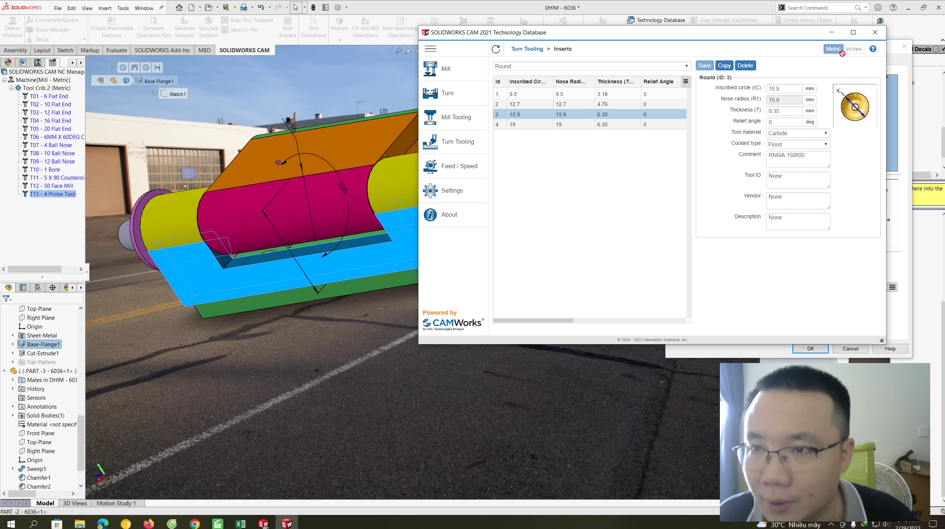
pyautogui.click(875, 32)
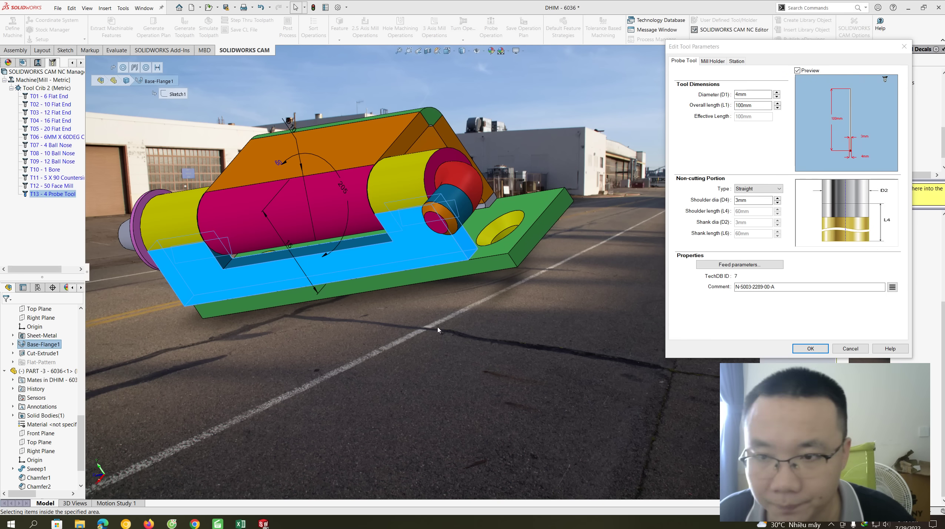
# - Briefly show the hinge in curvature colours, then turn curvature shading off
pyautogui.click(206, 52)
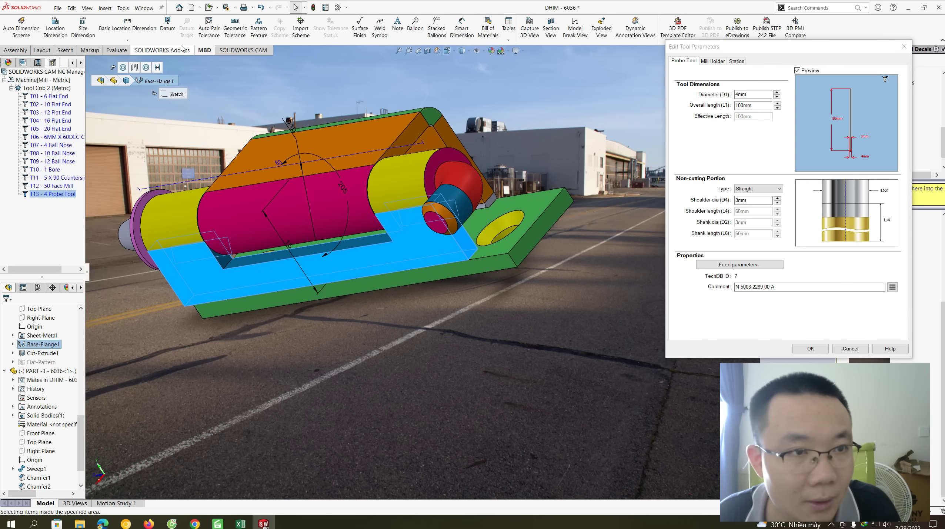
pyautogui.click(148, 50)
pyautogui.click(124, 52)
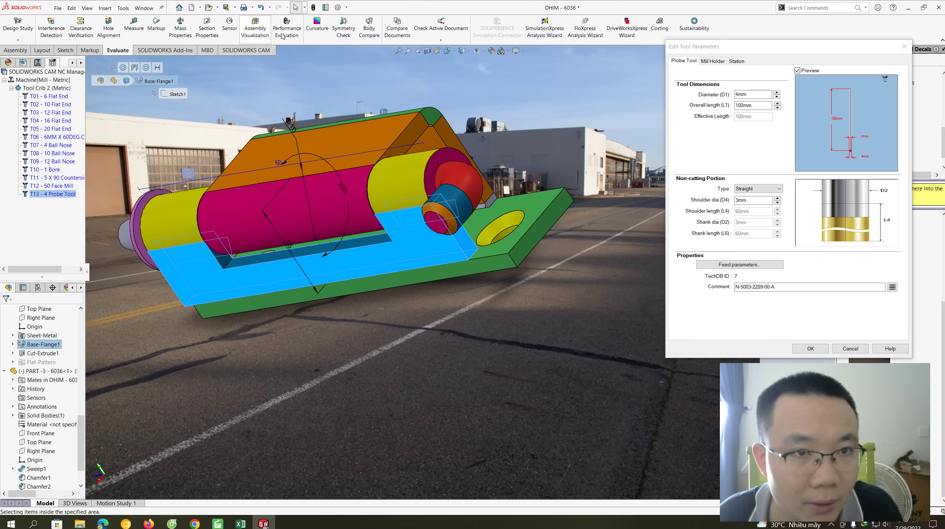
pyautogui.click(317, 31)
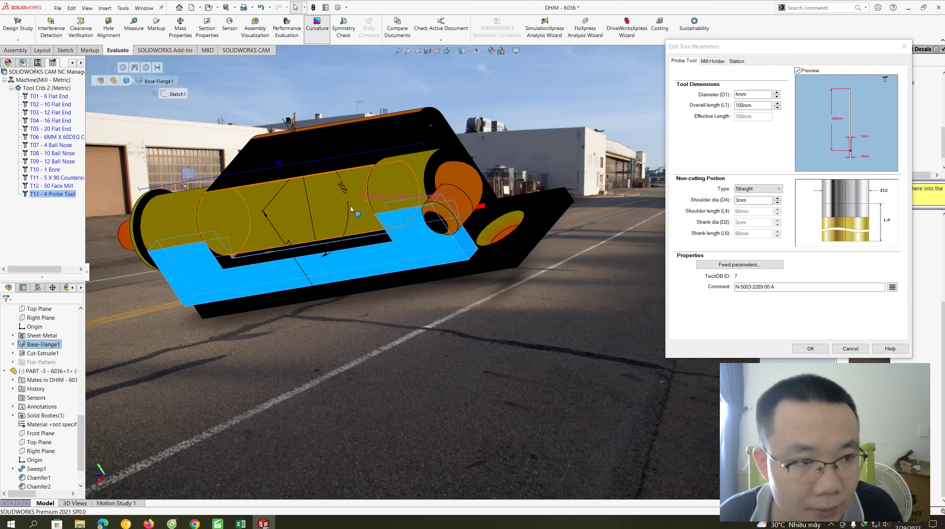
pyautogui.click(317, 26)
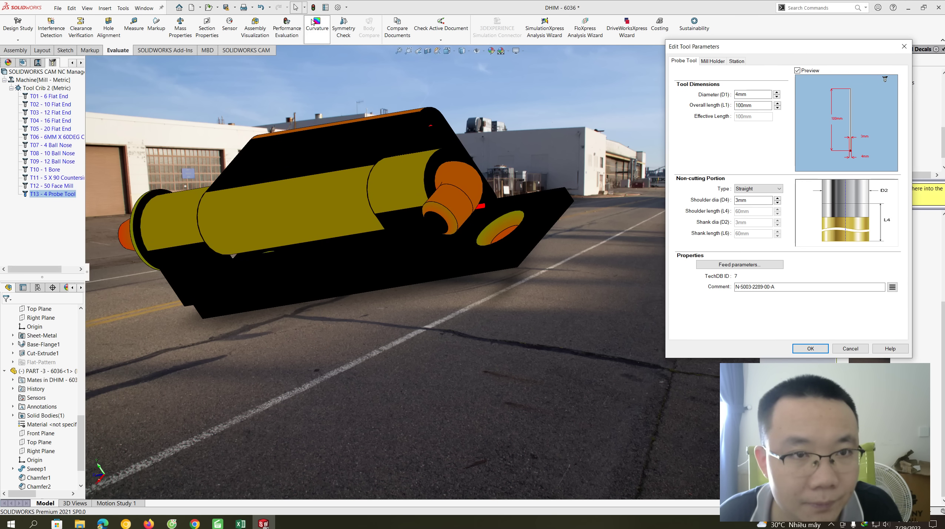
pyautogui.click(205, 50)
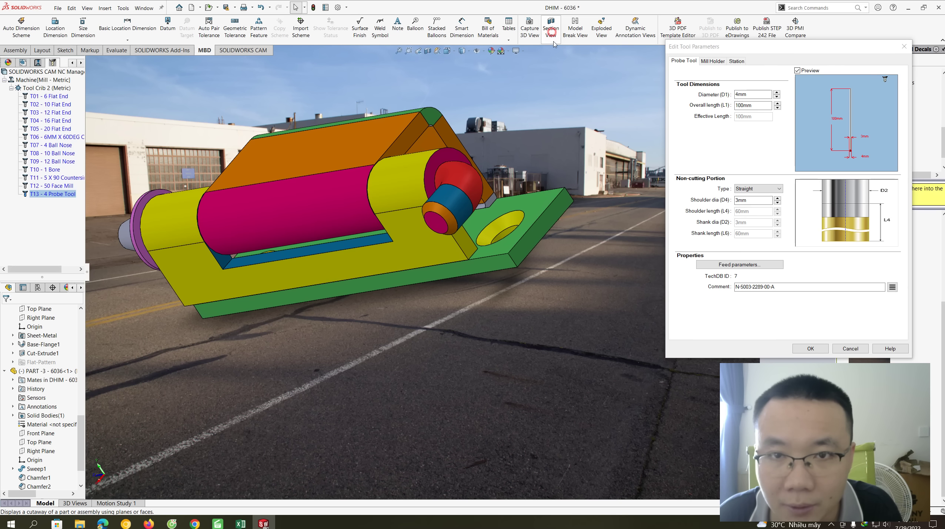
# - Start a section view of the hinge and orbit it to a side-on view
pyautogui.click(550, 27)
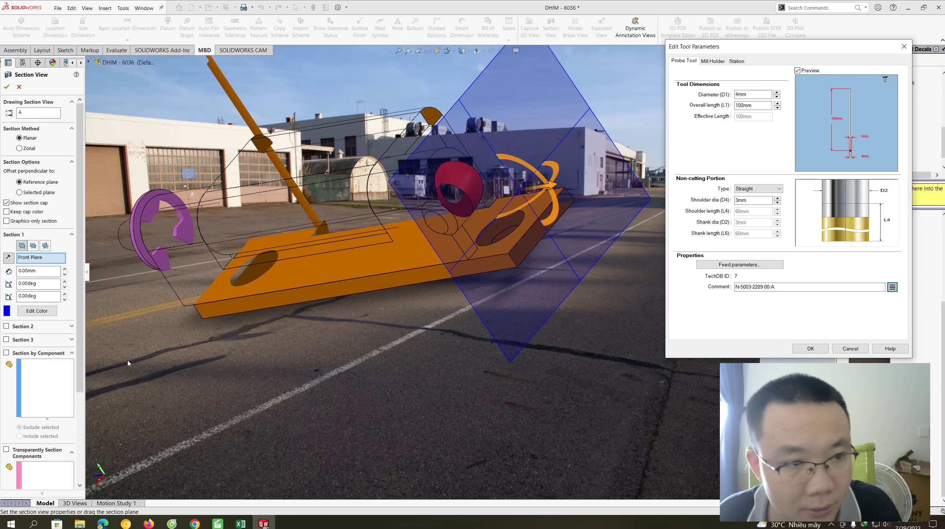
pyautogui.moveTo(103, 356)
pyautogui.mouseDown(button='middle')
pyautogui.moveTo(379, 326)
pyautogui.moveTo(425, 291)
pyautogui.mouseUp(button='middle')
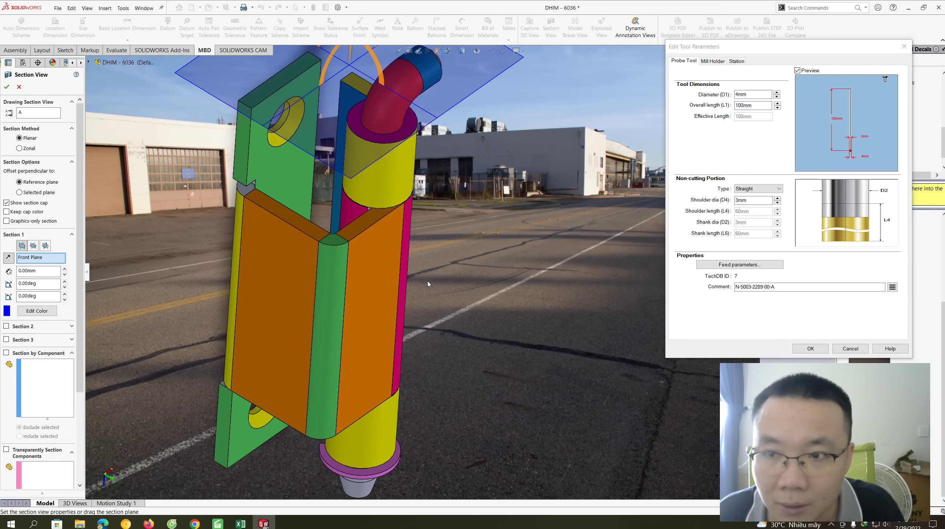
pyautogui.moveTo(400, 208); pyautogui.dragTo(411, 200, button='middle')
pyautogui.moveTo(781, 54); pyautogui.dragTo(813, 16)
pyautogui.moveTo(435, 191); pyautogui.dragTo(415, 200, button='middle')
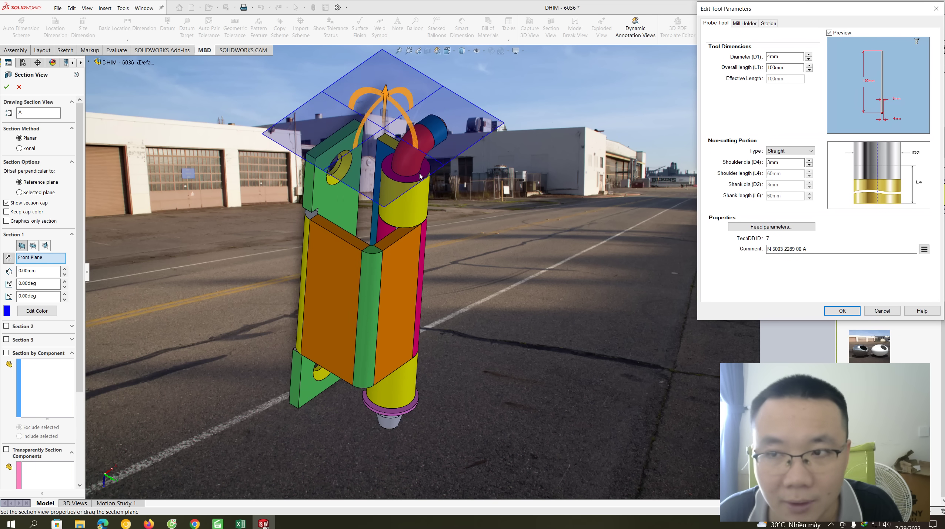
pyautogui.scroll(-2, 414, 200)
pyautogui.scroll(3, 423, 291)
pyautogui.moveTo(423, 292)
pyautogui.mouseDown(button='middle')
pyautogui.moveTo(519, 303)
pyautogui.moveTo(315, 304)
pyautogui.moveTo(27, 179)
pyautogui.mouseUp(button='middle')
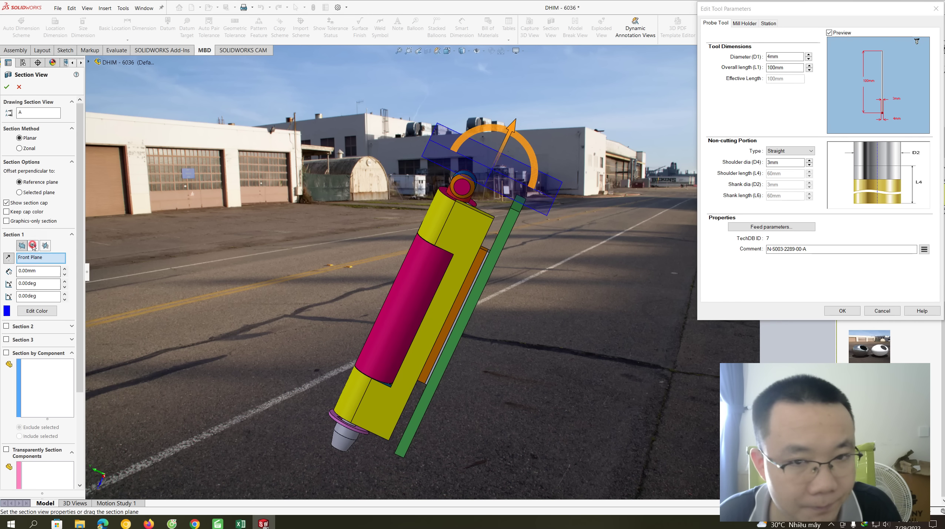
# - Try Top, Right and Front section planes, then cancel the section
pyautogui.click(33, 245)
pyautogui.click(45, 245)
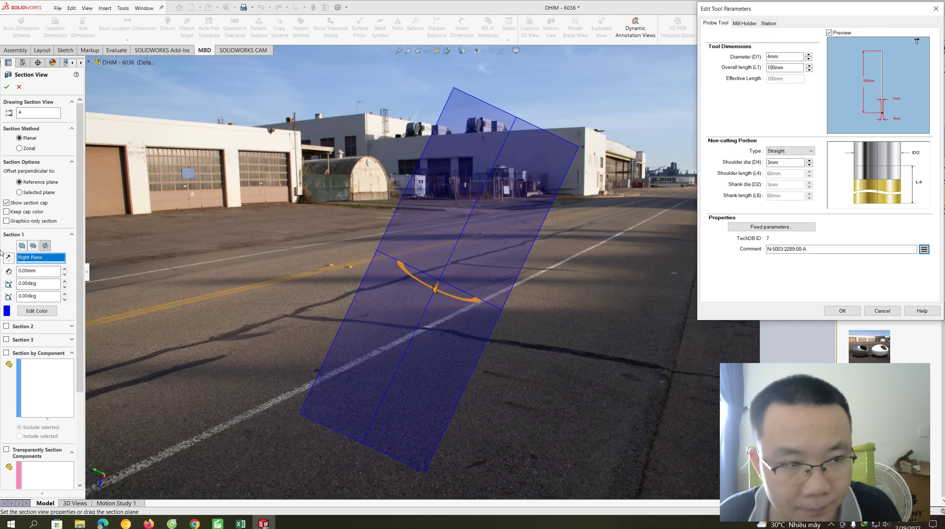
pyautogui.click(22, 245)
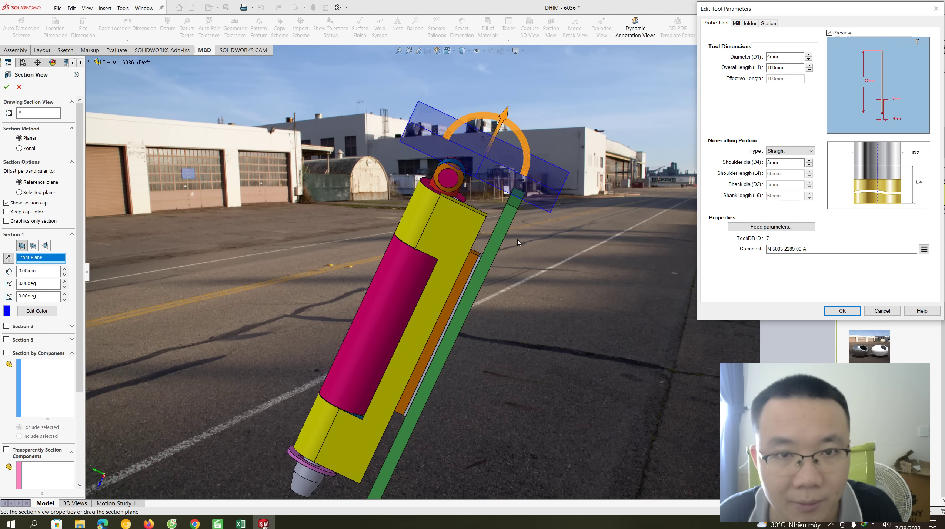
pyautogui.click(18, 87)
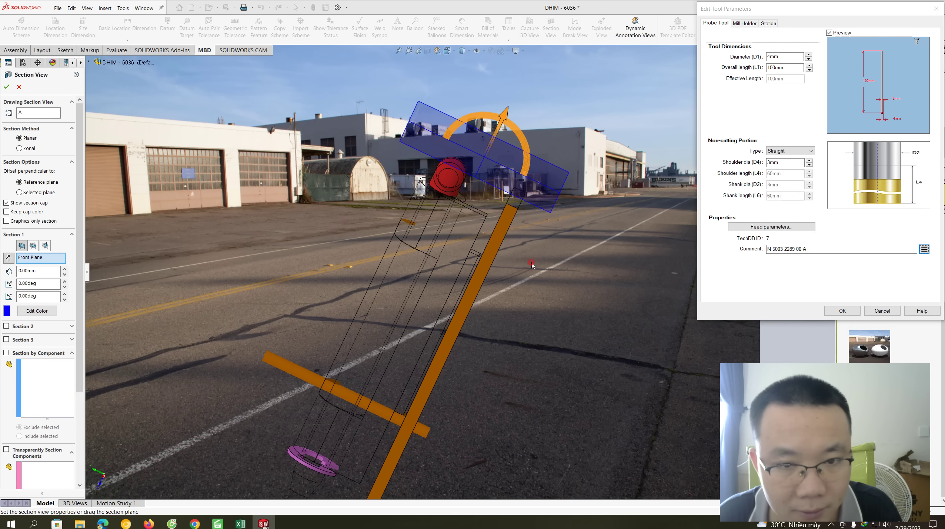
# - Retry Top and Right plane cuts, cancel, and begin exploding the base plate PART -1
pyautogui.click(33, 245)
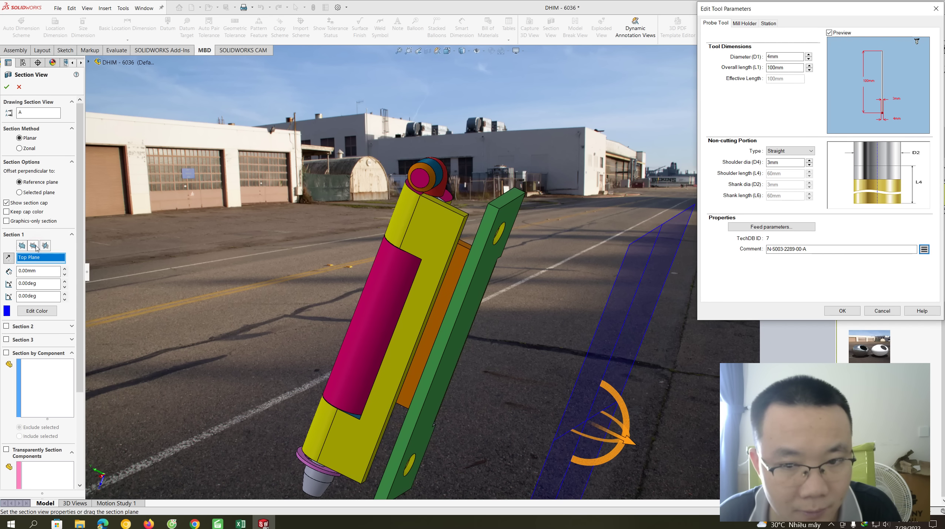
pyautogui.click(44, 246)
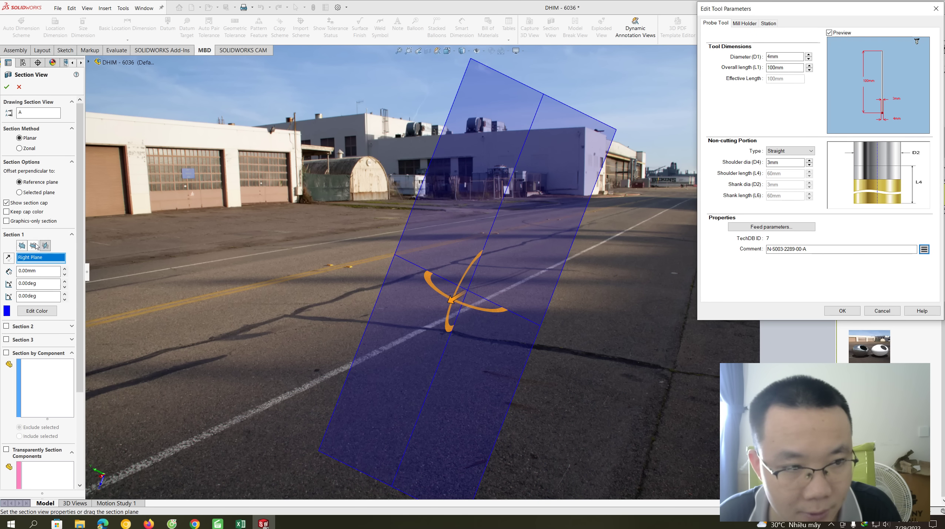
pyautogui.click(33, 245)
pyautogui.moveTo(265, 239)
pyautogui.mouseDown(button='middle')
pyautogui.moveTo(375, 275)
pyautogui.moveTo(450, 279)
pyautogui.mouseUp(button='middle')
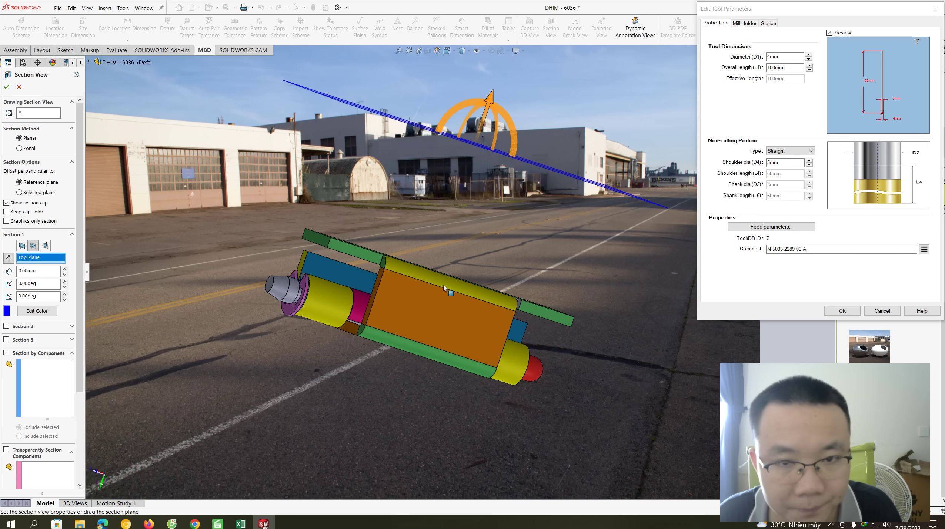
pyautogui.press('Down')
pyautogui.press('Down')
pyautogui.press('Down')
pyautogui.press('Down')
pyautogui.press('Down')
pyautogui.press('Down')
pyautogui.press('Down')
pyautogui.press('Down')
pyautogui.press('Down')
pyautogui.press('Down')
pyautogui.press('Down')
pyautogui.press('Down')
pyautogui.press('Down')
pyautogui.press('Down')
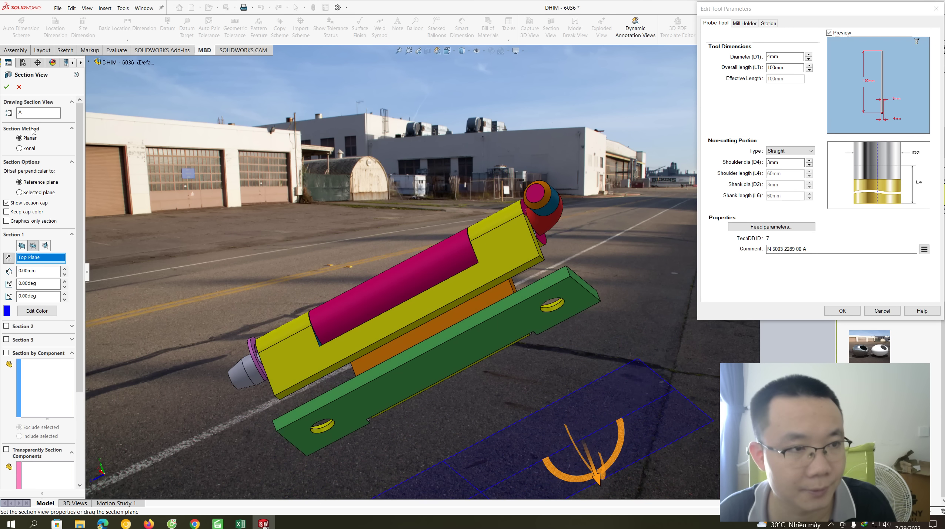
pyautogui.click(19, 88)
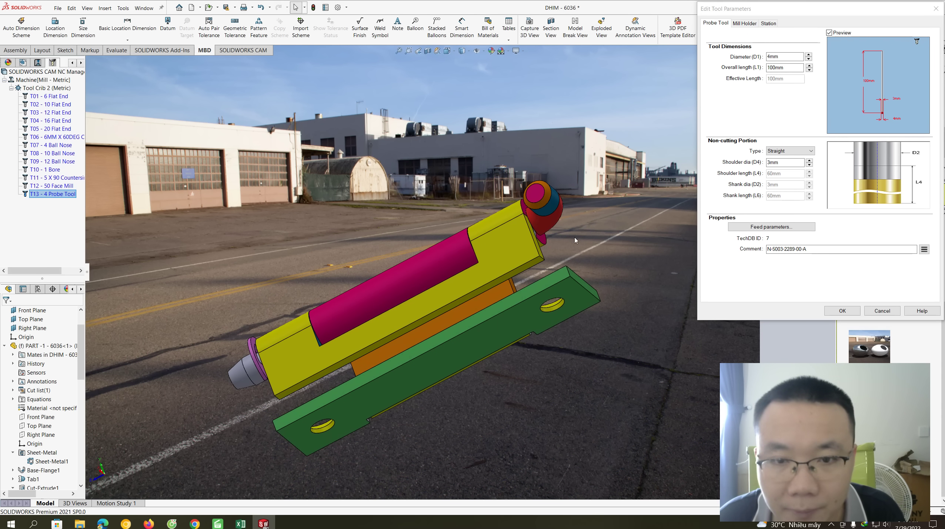
pyautogui.click(601, 28)
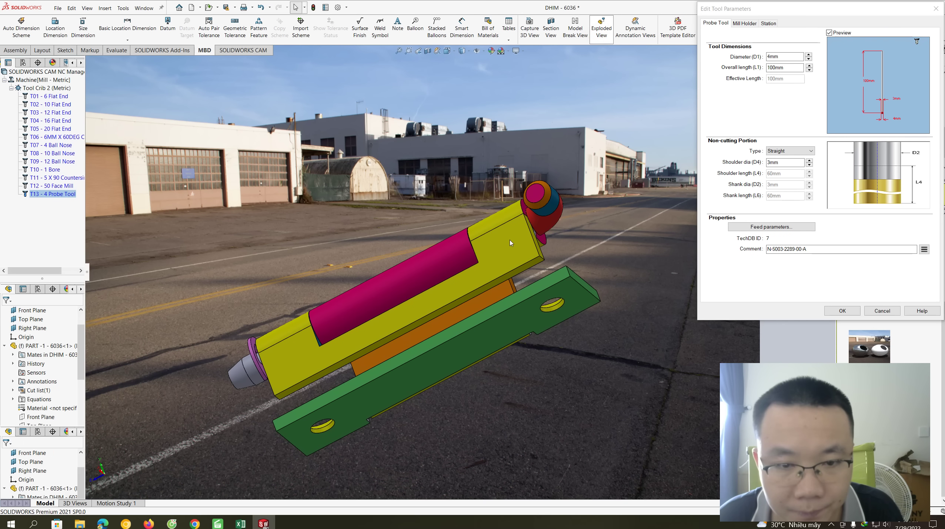
pyautogui.click(467, 259)
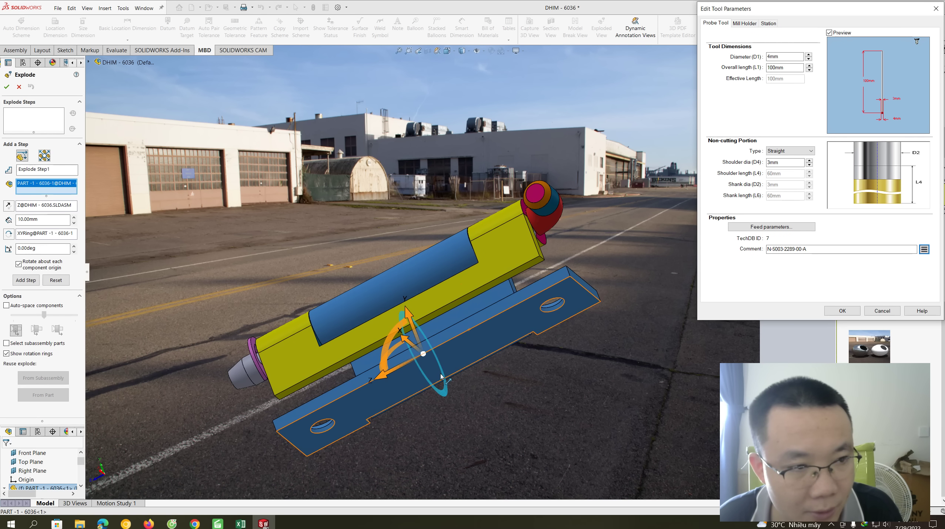
# - Orbit and rotate the assembly sideways to inspect it from every side
pyautogui.moveTo(487, 365)
pyautogui.mouseDown(button='middle')
pyautogui.moveTo(394, 175)
pyautogui.moveTo(432, 290)
pyautogui.mouseUp(button='middle')
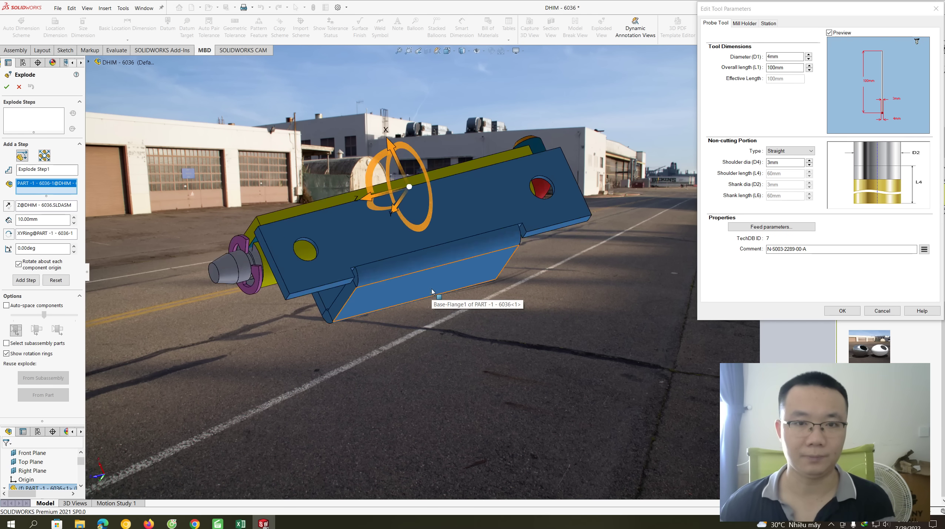
pyautogui.moveTo(432, 291)
pyautogui.mouseDown(button='middle')
pyautogui.moveTo(366, 228)
pyautogui.moveTo(389, 264)
pyautogui.moveTo(414, 256)
pyautogui.moveTo(559, 268)
pyautogui.moveTo(559, 260)
pyautogui.moveTo(404, 221)
pyautogui.mouseUp(button='middle')
pyautogui.scroll(-3, 367, 229)
pyautogui.press('Left')
pyautogui.press('Left')
pyautogui.press('Left')
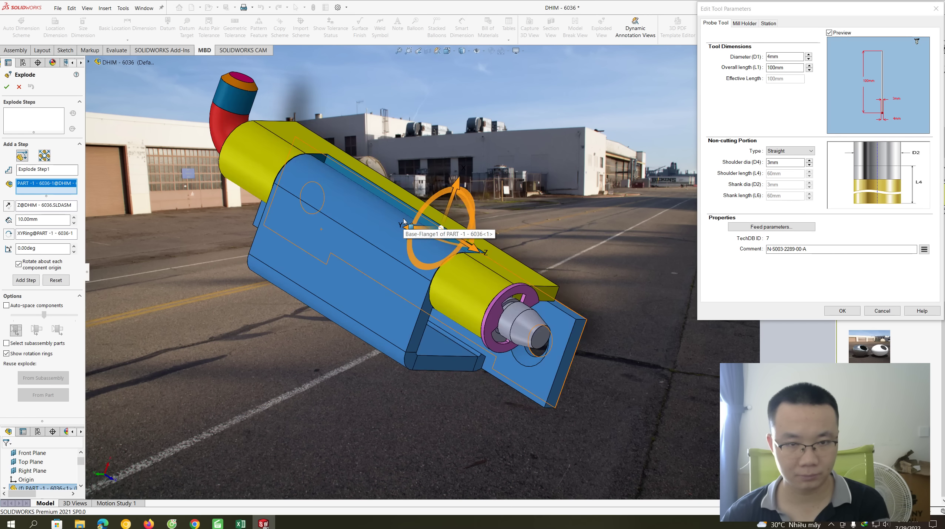
pyautogui.press('Left')
pyautogui.press('Left')
pyautogui.press('Left')
pyautogui.press('Left')
pyautogui.press('Left')
pyautogui.press('Left')
pyautogui.press('Left')
pyautogui.press('Left')
pyautogui.press('Left')
pyautogui.press('Left')
pyautogui.press('Left')
pyautogui.press('Left')
pyautogui.press('Left')
pyautogui.press('Left')
pyautogui.press('Left')
pyautogui.press('Left')
pyautogui.press('Left')
pyautogui.press('Left')
pyautogui.press('Left')
pyautogui.press('Left')
pyautogui.press('Left')
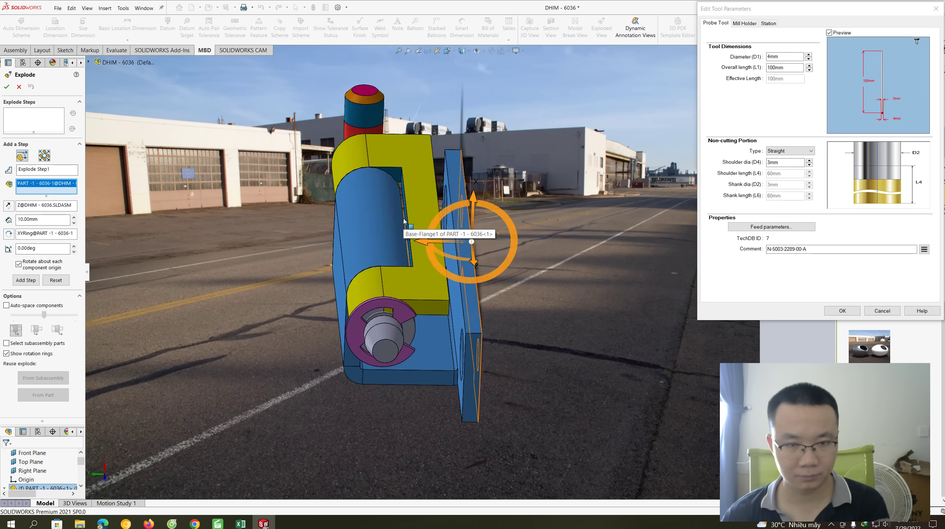
pyautogui.press('Left')
pyautogui.press('Left')
pyautogui.press('Left')
pyautogui.press('Left')
pyautogui.press('Left')
pyautogui.press('Left')
pyautogui.press('Left')
pyautogui.press('Left')
pyautogui.press('Left')
pyautogui.press('Left')
pyautogui.press('Left')
pyautogui.press('Left')
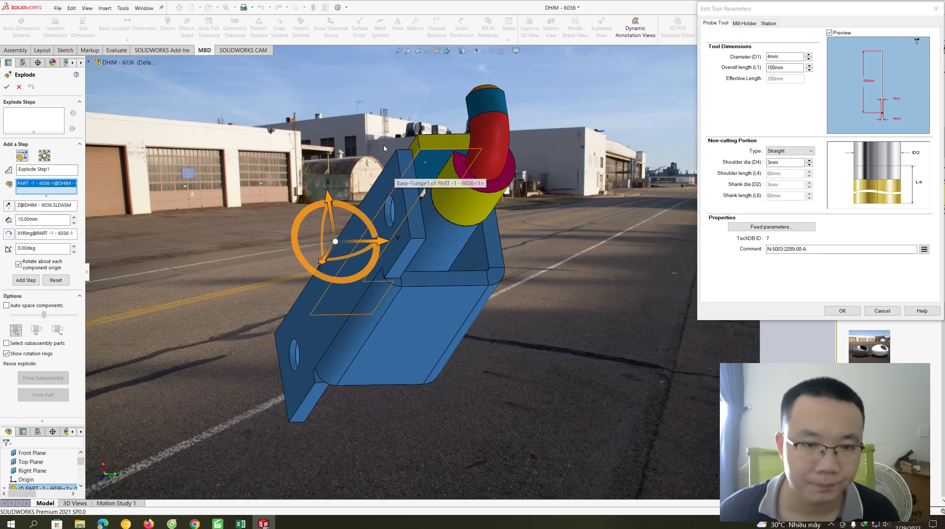
pyautogui.press('Left')
pyautogui.press('Left')
pyautogui.press('Left')
pyautogui.press('Left')
pyautogui.press('Left')
pyautogui.press('Left')
pyautogui.press('Left')
pyautogui.press('Left')
pyautogui.press('Left')
pyautogui.press('Left')
pyautogui.press('Left')
pyautogui.press('Left')
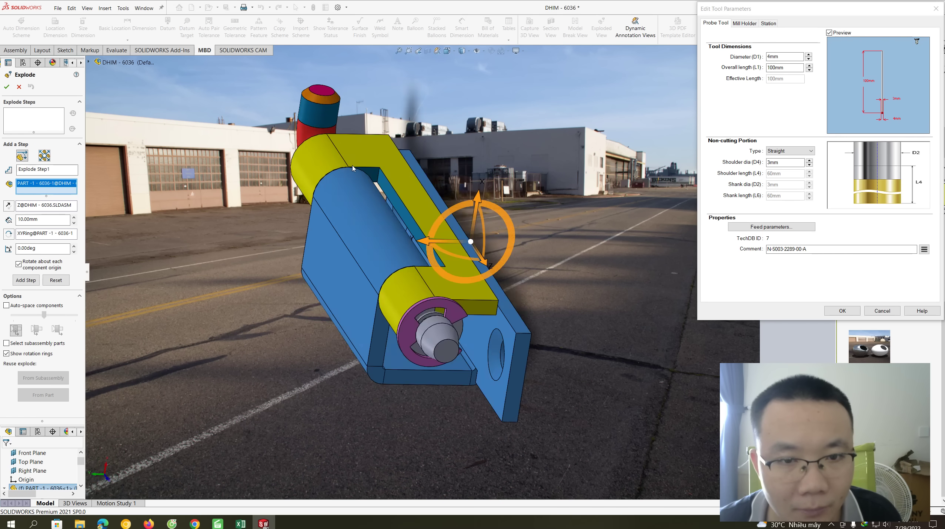
pyautogui.press('Left')
pyautogui.press('Left')
pyautogui.press('Left')
pyautogui.press('Left')
pyautogui.press('Left')
pyautogui.press('Left')
pyautogui.press('Left')
pyautogui.press('Left')
pyautogui.press('Left')
pyautogui.press('Left')
pyautogui.press('Left')
pyautogui.press('Left')
pyautogui.press('Left')
pyautogui.press('Left')
pyautogui.press('Left')
pyautogui.press('Left')
pyautogui.press('Left')
pyautogui.press('Left')
pyautogui.press('Left')
pyautogui.press('Left')
pyautogui.press('Left')
pyautogui.press('Left')
pyautogui.press('Left')
pyautogui.press('Left')
pyautogui.press('Left')
pyautogui.press('Left')
pyautogui.press('Left')
pyautogui.press('Left')
pyautogui.press('Left')
pyautogui.press('Left')
pyautogui.press('Left')
pyautogui.press('Left')
pyautogui.press('Left')
pyautogui.press('Left')
pyautogui.press('Left')
pyautogui.press('Left')
pyautogui.press('Left')
pyautogui.press('Left')
pyautogui.press('Left')
pyautogui.press('Left')
pyautogui.press('Left')
pyautogui.press('Left')
pyautogui.press('Left')
pyautogui.press('Left')
pyautogui.press('Left')
pyautogui.press('Left')
pyautogui.press('Left')
pyautogui.press('Left')
pyautogui.press('Left')
pyautogui.press('Left')
pyautogui.press('Left')
pyautogui.press('Left')
pyautogui.press('Left')
pyautogui.press('Left')
pyautogui.press('Left')
pyautogui.press('Left')
pyautogui.press('Left')
pyautogui.press('Left')
pyautogui.press('Left')
pyautogui.press('Left')
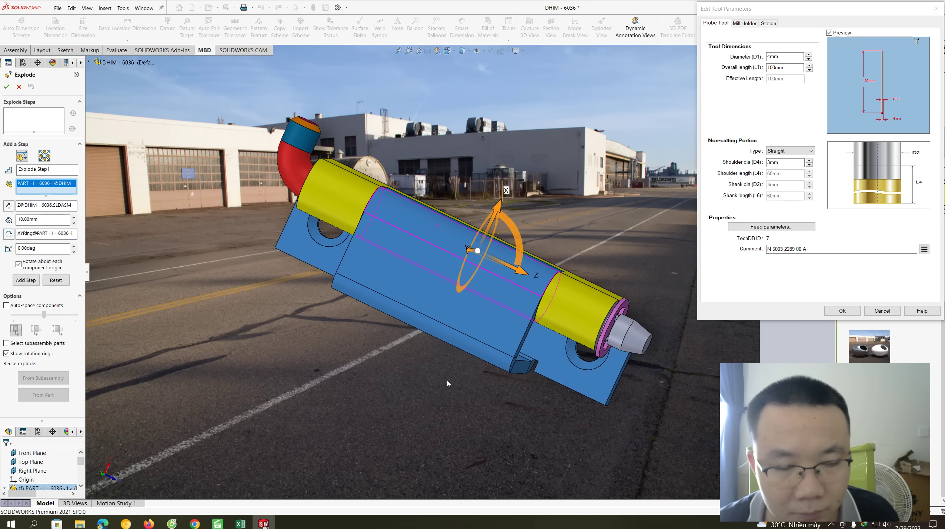
pyautogui.press('Left')
pyautogui.press('Left')
pyautogui.press('Left')
pyautogui.press('Left')
pyautogui.press('Left')
pyautogui.press('Left')
pyautogui.press('Left')
pyautogui.press('Left')
pyautogui.press('Left')
pyautogui.press('Left')
pyautogui.press('Left')
pyautogui.press('Left')
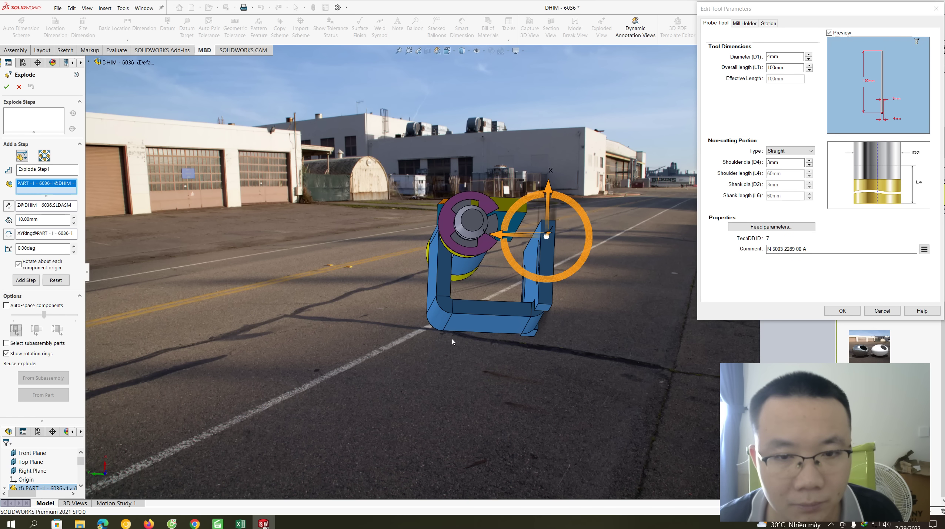
pyautogui.press('Left')
pyautogui.press('Left')
pyautogui.press('Left')
pyautogui.press('Left')
pyautogui.press('Left')
pyautogui.press('Left')
pyautogui.press('Left')
pyautogui.press('Left')
pyautogui.press('Left')
pyautogui.press('Left')
pyautogui.press('Left')
pyautogui.press('Left')
pyautogui.press('Left')
pyautogui.press('Left')
pyautogui.press('Left')
pyautogui.press('Left')
pyautogui.press('Left')
pyautogui.press('Left')
pyautogui.press('Left')
pyautogui.press('Left')
pyautogui.press('Left')
pyautogui.press('Left')
pyautogui.press('Left')
pyautogui.press('Left')
pyautogui.press('Left')
pyautogui.press('Left')
pyautogui.press('Left')
pyautogui.press('Left')
# - Tilt the view until the plate lies in front, then close the explode setup without steps
pyautogui.press('Down')
pyautogui.press('Down')
pyautogui.press('Down')
pyautogui.press('Down')
pyautogui.press('Down')
pyautogui.press('Down')
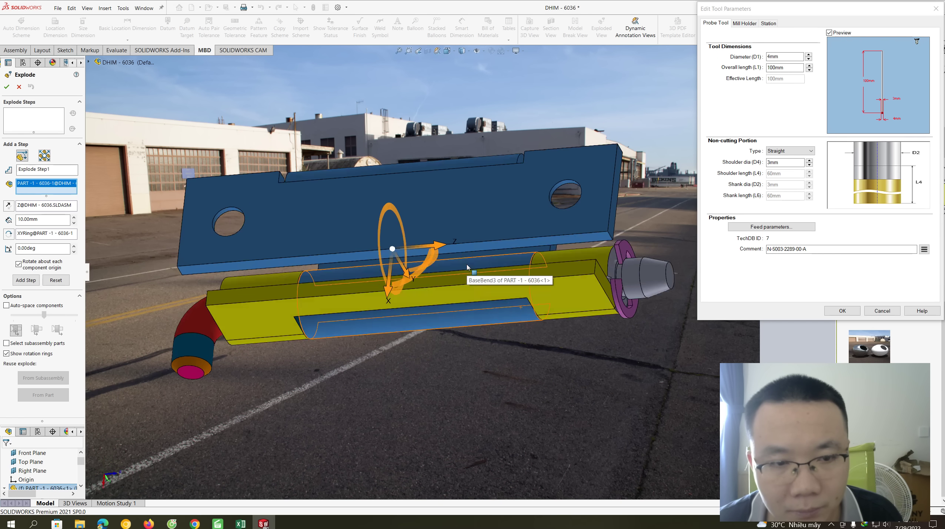
pyautogui.press('Down')
pyautogui.press('Down')
pyautogui.press('Down')
pyautogui.press('Down')
pyautogui.press('Down')
pyautogui.press('Down')
pyautogui.press('Down')
pyautogui.press('Down')
pyautogui.press('Down')
pyautogui.press('Down')
pyautogui.press('Down')
pyautogui.press('Down')
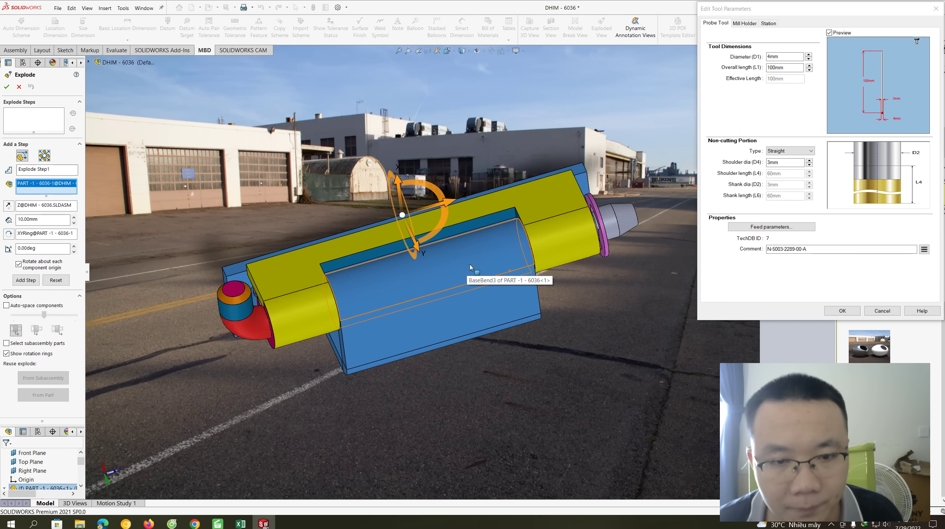
pyautogui.press('Down')
pyautogui.press('Down')
pyautogui.press('Down')
pyautogui.press('Down')
pyautogui.press('Down')
pyautogui.press('Down')
pyautogui.press('Down')
pyautogui.press('Down')
pyautogui.press('Down')
pyautogui.press('Down')
pyautogui.press('Down')
pyautogui.press('Down')
pyautogui.press('Down')
pyautogui.press('Down')
pyautogui.press('Down')
pyautogui.press('Down')
pyautogui.press('Down')
pyautogui.press('Down')
pyautogui.press('Down')
pyautogui.press('Down')
pyautogui.press('Down')
pyautogui.press('Down')
pyautogui.press('Down')
pyautogui.press('Down')
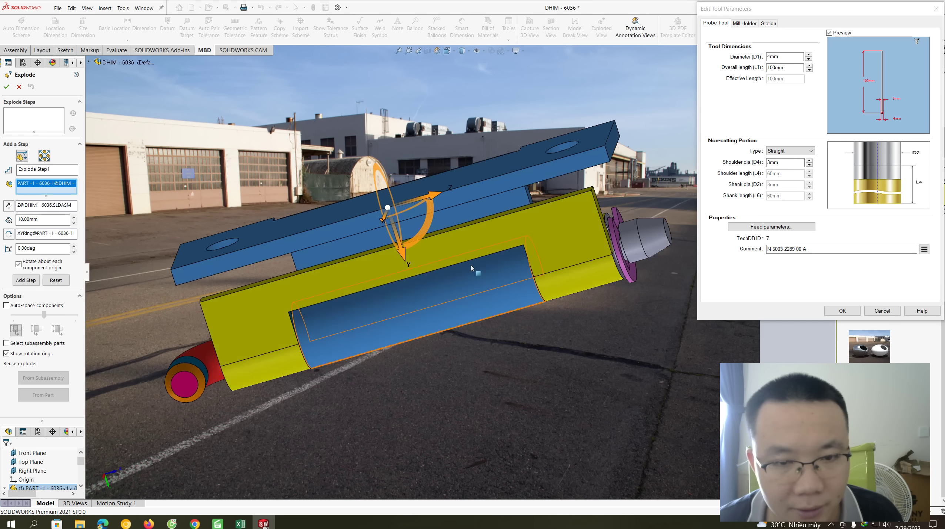
pyautogui.press('Down')
pyautogui.press('Down')
pyautogui.press('Down')
pyautogui.press('Down')
pyautogui.press('Down')
pyautogui.press('Down')
pyautogui.press('Down')
pyautogui.press('Down')
pyautogui.press('Down')
pyautogui.press('Down')
pyautogui.press('Down')
pyautogui.press('Down')
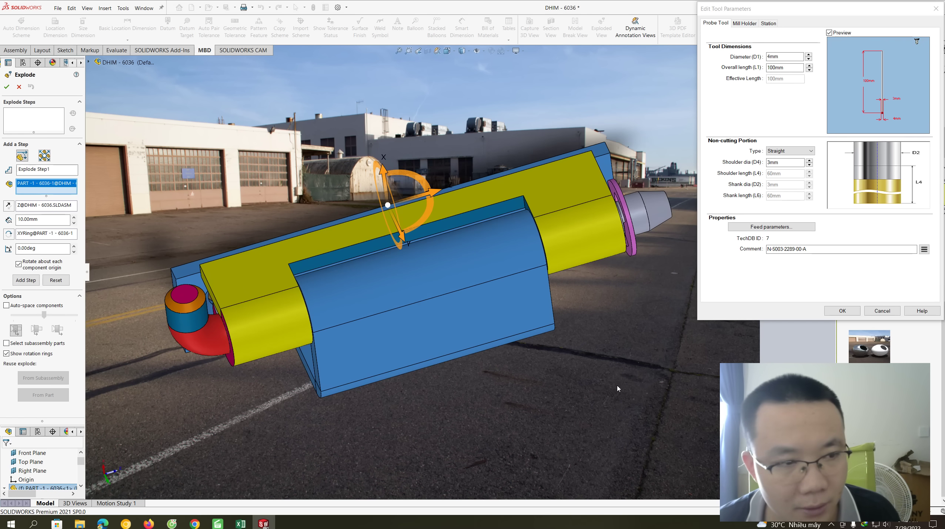
pyautogui.press('Down')
pyautogui.press('Down')
pyautogui.press('Down')
pyautogui.press('Down')
pyautogui.press('Down')
pyautogui.scroll(-2, 563, 393)
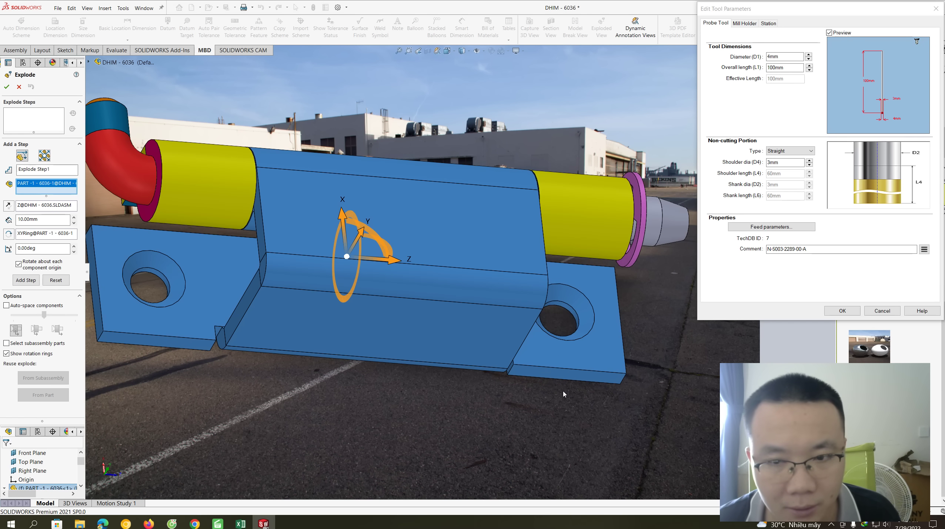
pyautogui.scroll(2, 418, 269)
pyautogui.press('Left')
pyautogui.press('Left')
pyautogui.press('Left')
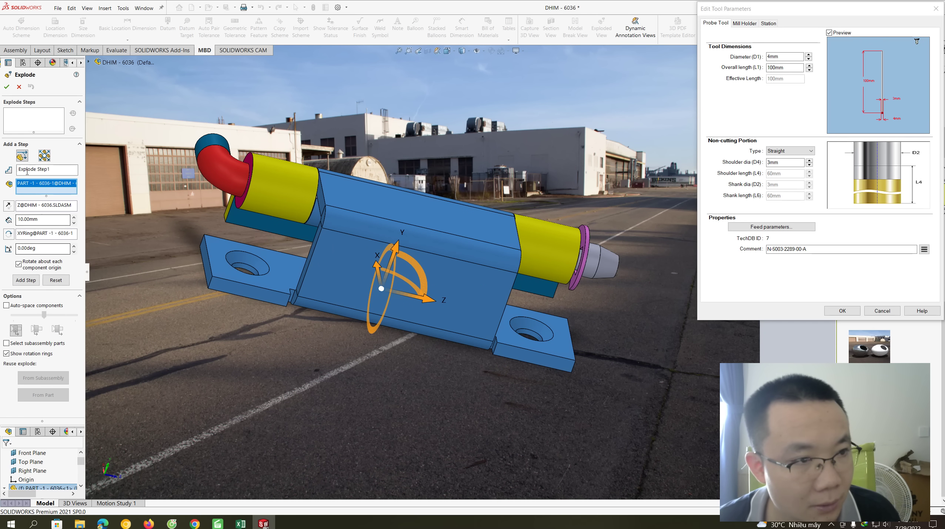
pyautogui.click(17, 86)
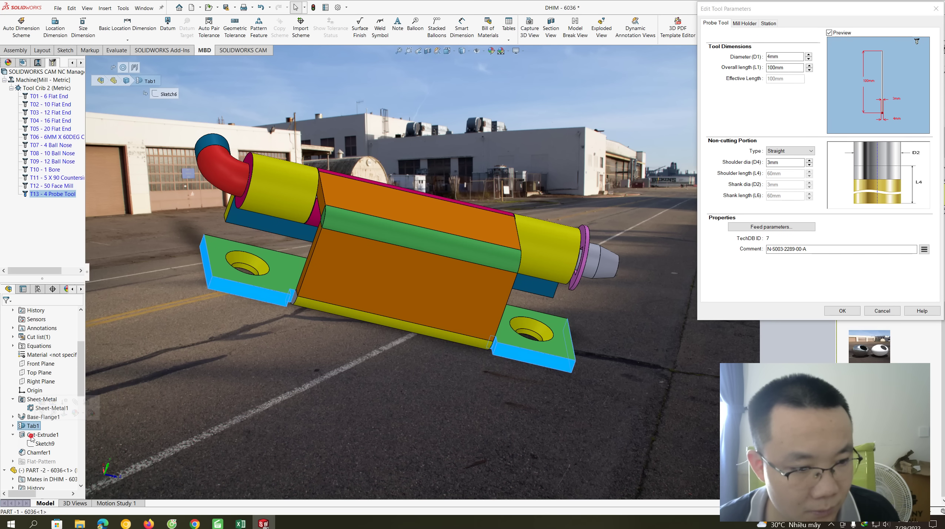
# - Select Base-Flange1 and orbit the hinge to inspect the flange
pyautogui.moveTo(111, 426); pyautogui.dragTo(230, 390, button='middle')
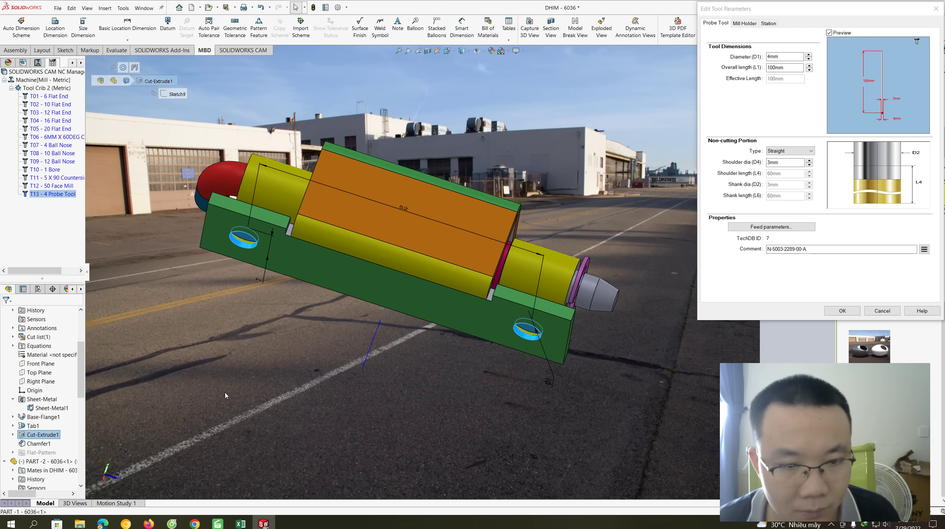
pyautogui.doubleClick(27, 417)
pyautogui.moveTo(424, 300); pyautogui.dragTo(446, 274, button='middle')
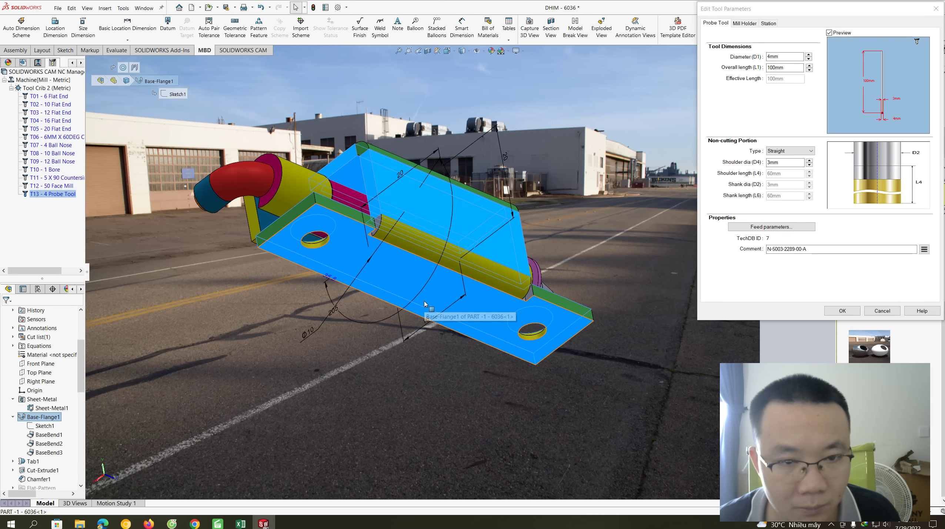
pyautogui.scroll(-1, 474, 252)
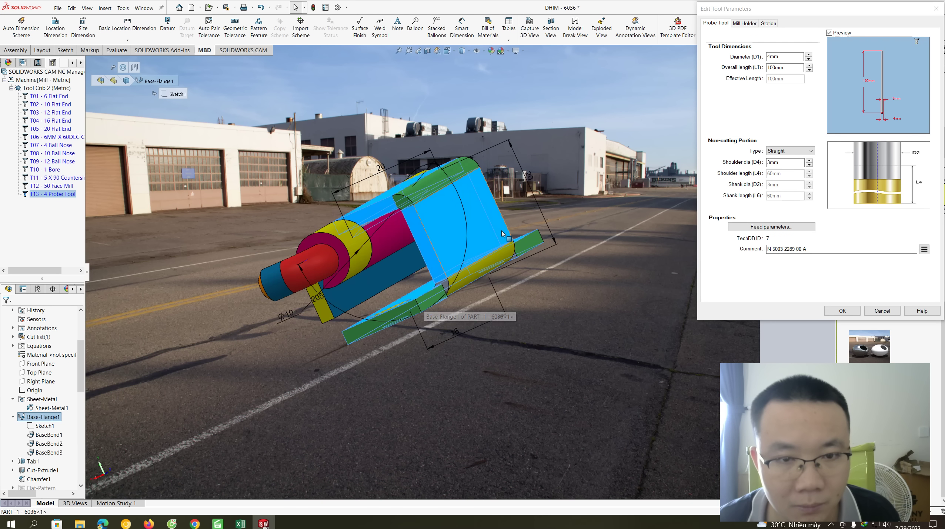
pyautogui.scroll(-1, 501, 230)
pyautogui.scroll(-1, 502, 231)
pyautogui.scroll(-1, 502, 231)
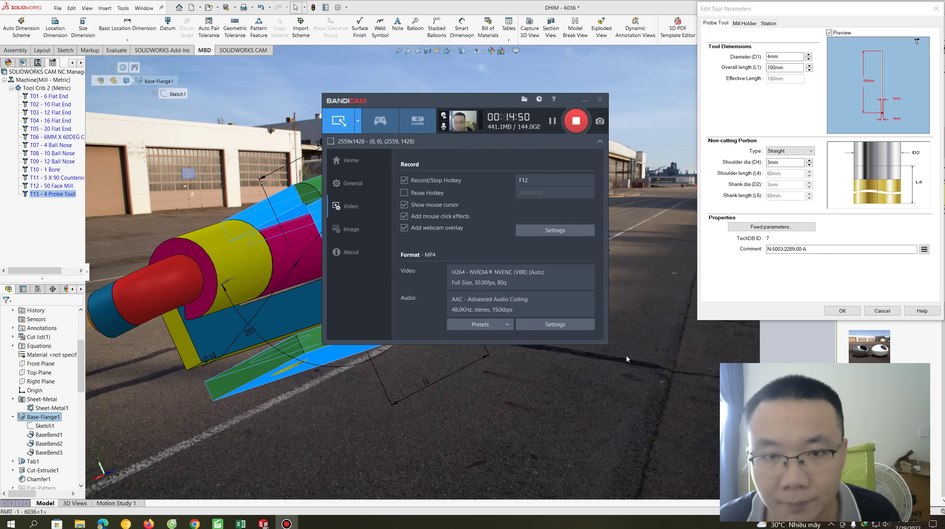
# - Clear the selection, view the roller from the side, and close the probe tool's parameters
pyautogui.click(570, 105)
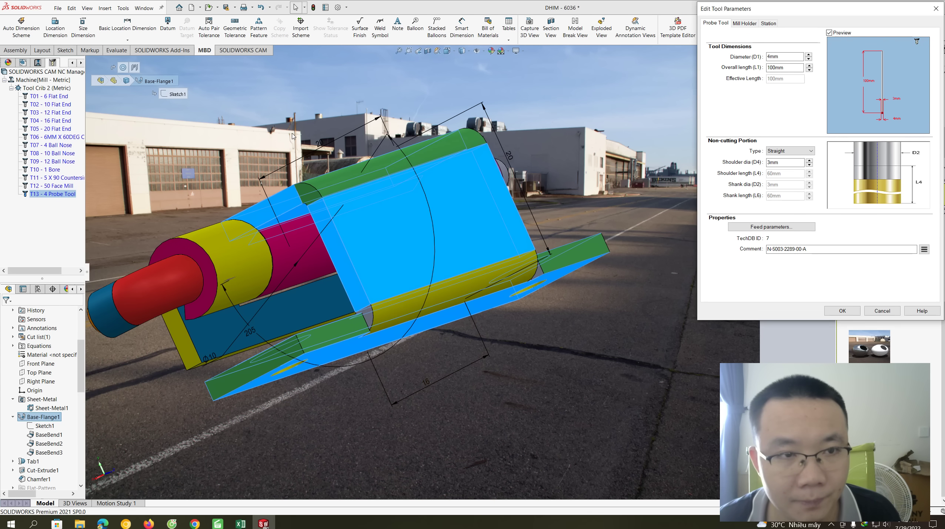
pyautogui.click(292, 136)
pyautogui.moveTo(326, 130)
pyautogui.mouseDown(button='middle')
pyautogui.moveTo(329, 182)
pyautogui.moveTo(842, 308)
pyautogui.mouseUp(button='middle')
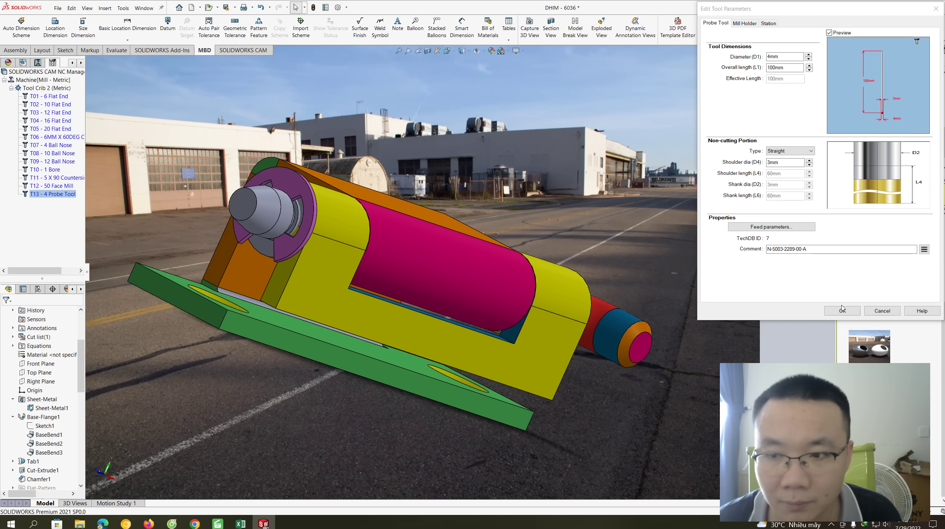
pyautogui.click(851, 314)
pyautogui.scroll(-2, 267, 339)
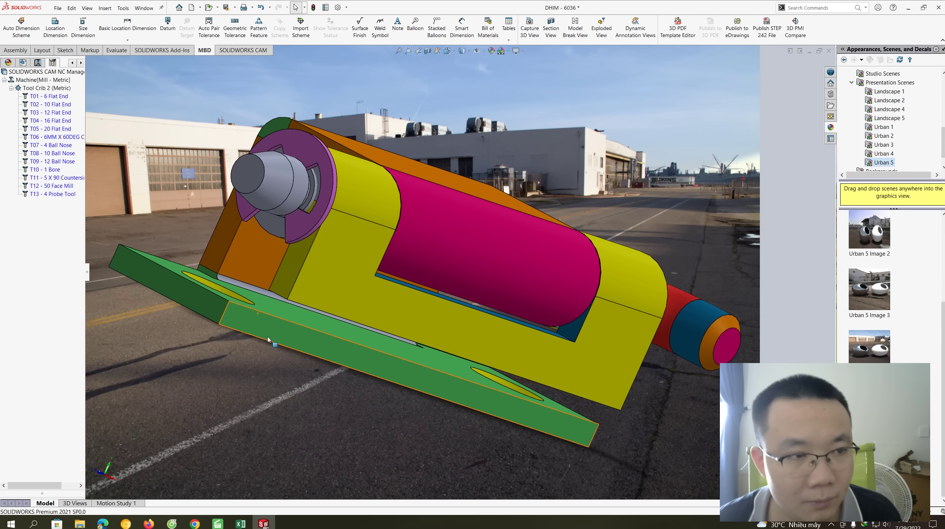
# - Check the T11 countersink settings, then open T05 - 20 Flat End's parameters beside the hinge
pyautogui.doubleClick(62, 178)
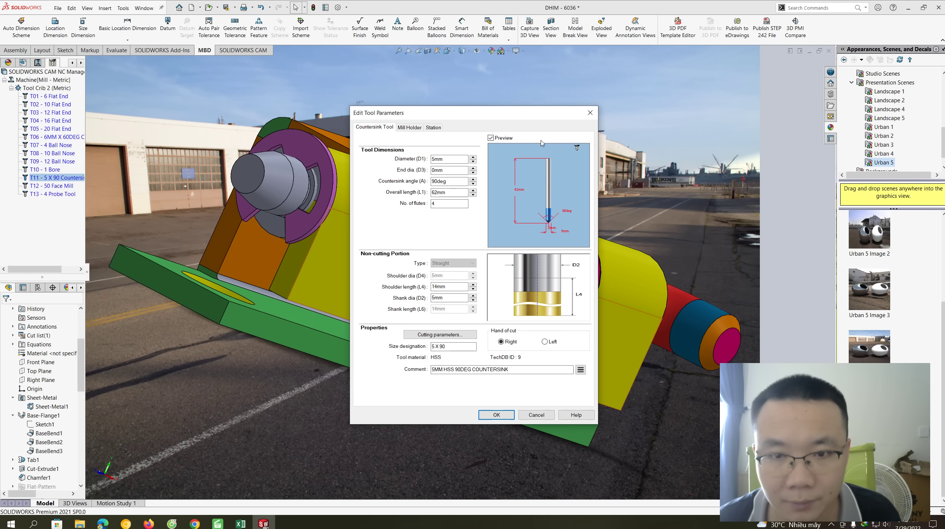
pyautogui.click(588, 114)
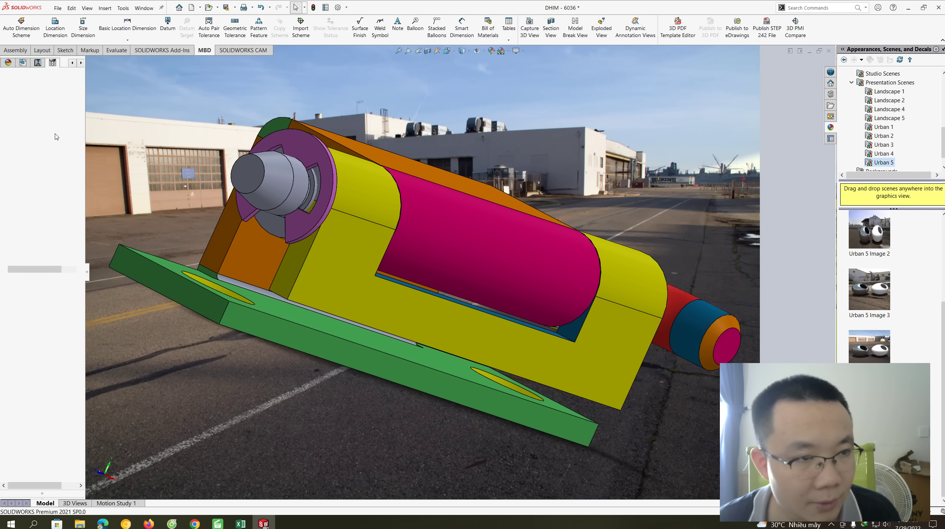
pyautogui.doubleClick(52, 129)
pyautogui.moveTo(504, 119)
pyautogui.mouseDown()
pyautogui.moveTo(872, 44)
pyautogui.moveTo(851, 32)
pyautogui.moveTo(899, 140)
pyautogui.moveTo(913, 203)
pyautogui.moveTo(824, 177)
pyautogui.mouseUp()
pyautogui.keyDown('ctrl'); pyautogui.moveTo(672, 262); pyautogui.dragTo(626, 296, button='middle'); pyautogui.keyUp('ctrl')
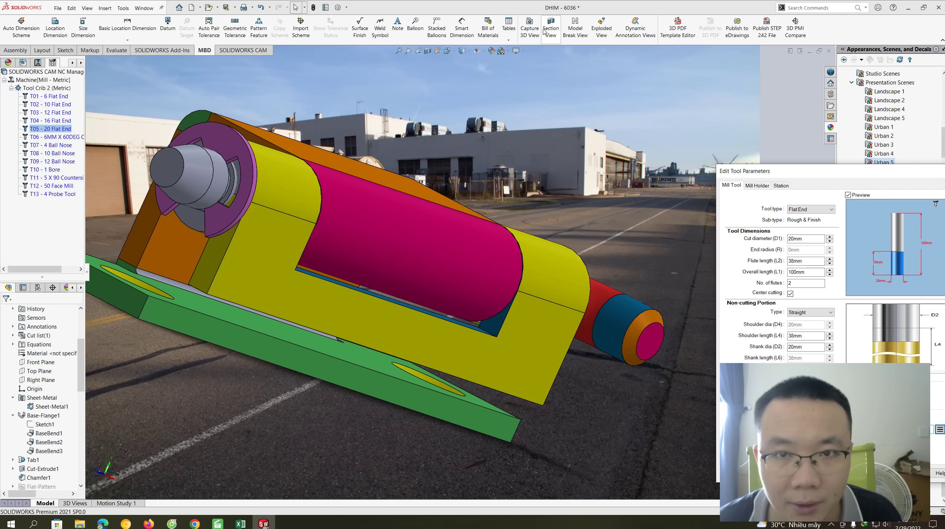
pyautogui.click(581, 81)
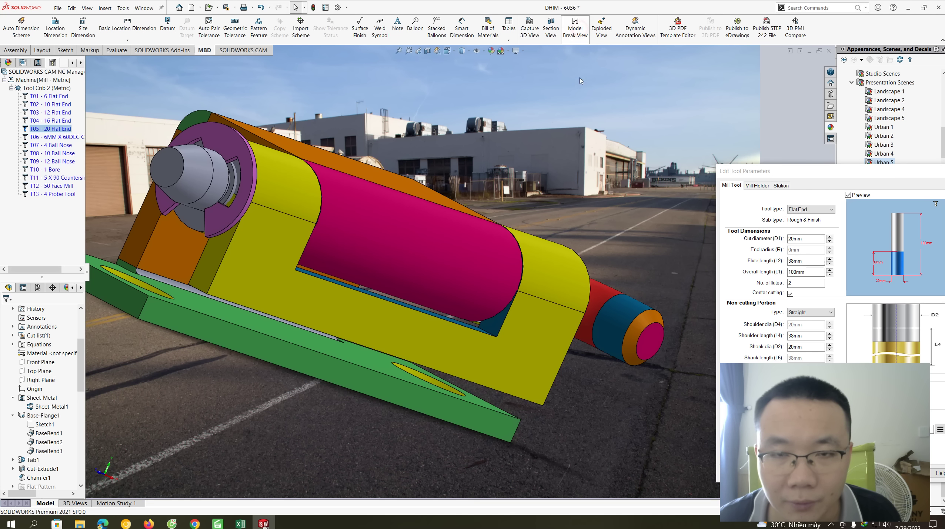
pyautogui.click(414, 244)
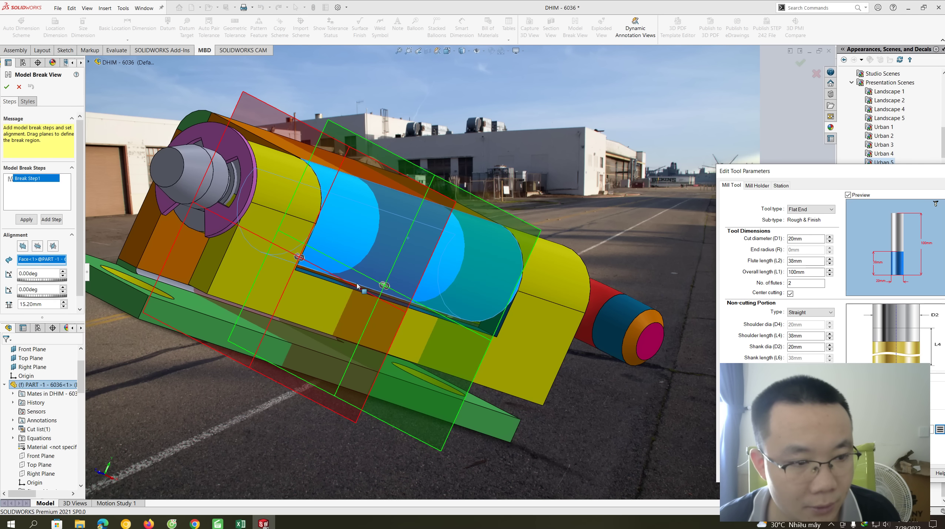
pyautogui.scroll(-2, 344, 308)
pyautogui.scroll(2, 344, 310)
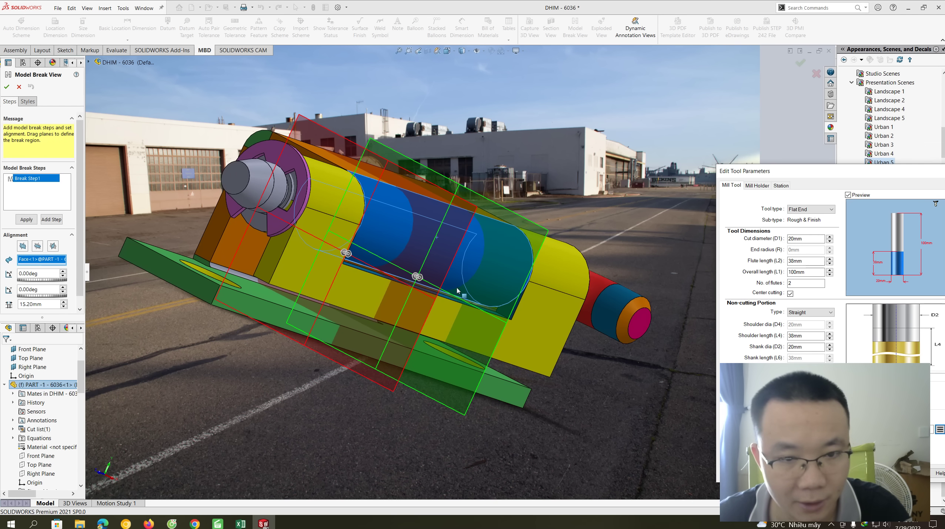
pyautogui.moveTo(520, 182); pyautogui.dragTo(561, 254, button='middle')
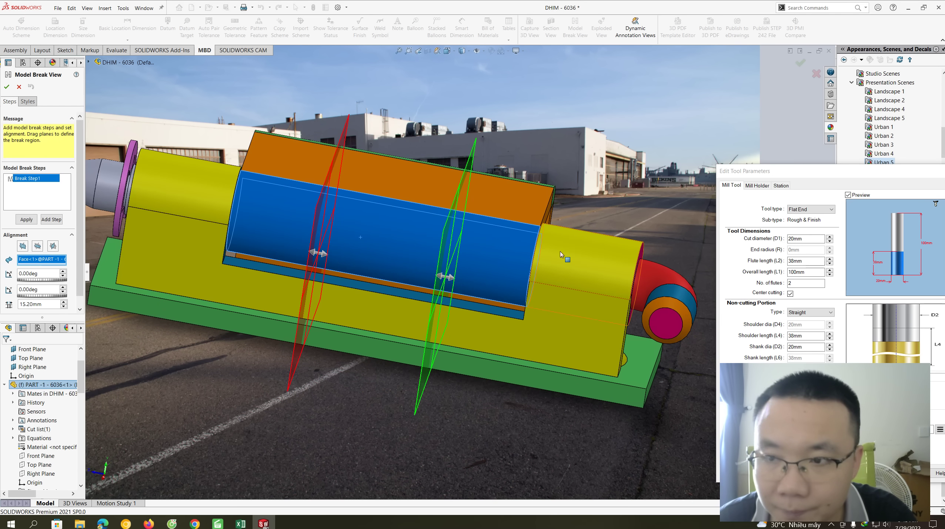
pyautogui.moveTo(794, 172); pyautogui.dragTo(772, 76)
pyautogui.scroll(2, 463, 348)
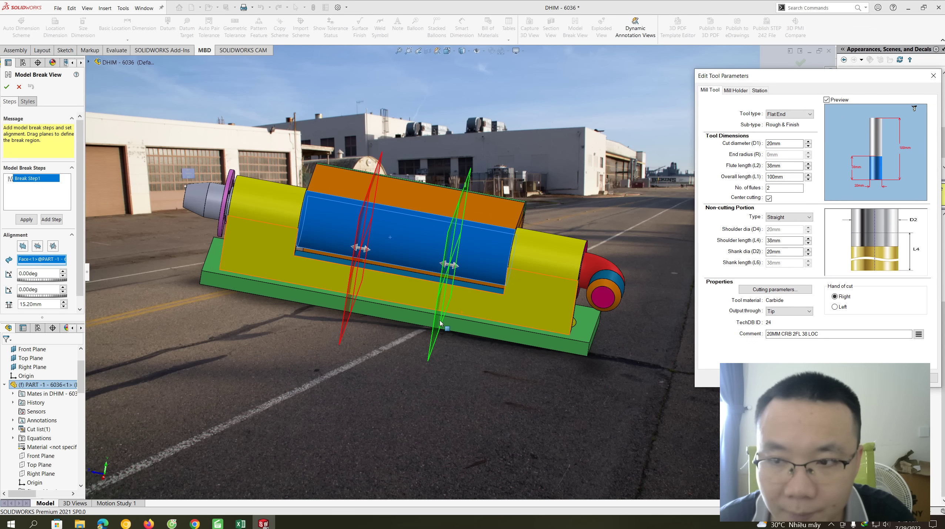
pyautogui.moveTo(467, 315)
pyautogui.mouseDown(button='middle')
pyautogui.moveTo(517, 453)
pyautogui.moveTo(316, 150)
pyautogui.moveTo(231, 127)
pyautogui.moveTo(197, 186)
pyautogui.moveTo(582, 272)
pyautogui.moveTo(541, 255)
pyautogui.mouseUp(button='middle')
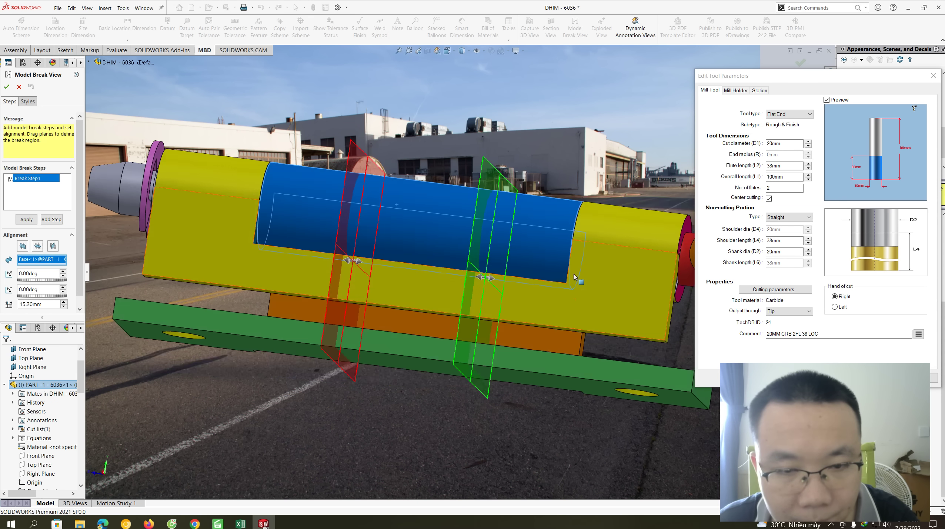
pyautogui.moveTo(497, 316)
pyautogui.mouseDown(button='middle')
pyautogui.moveTo(506, 300)
pyautogui.moveTo(550, 281)
pyautogui.mouseUp(button='middle')
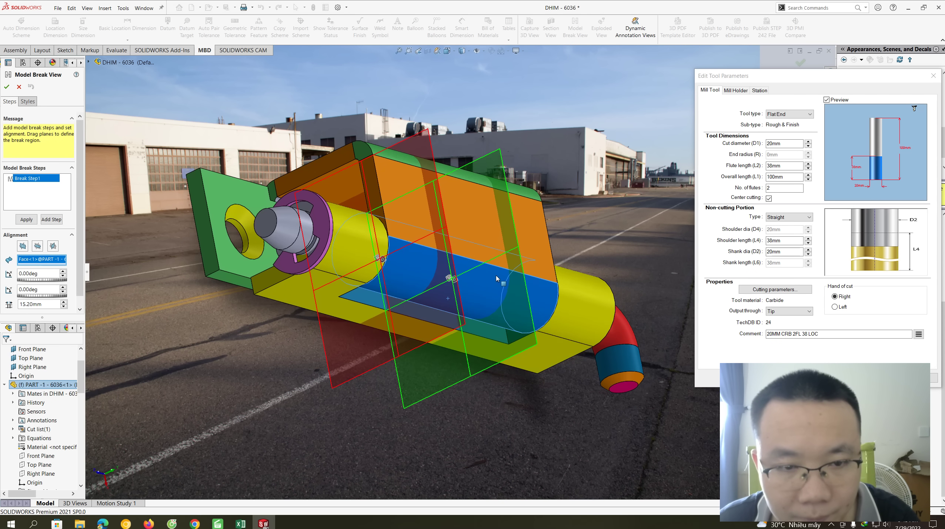
pyautogui.moveTo(493, 279); pyautogui.dragTo(386, 273, button='middle')
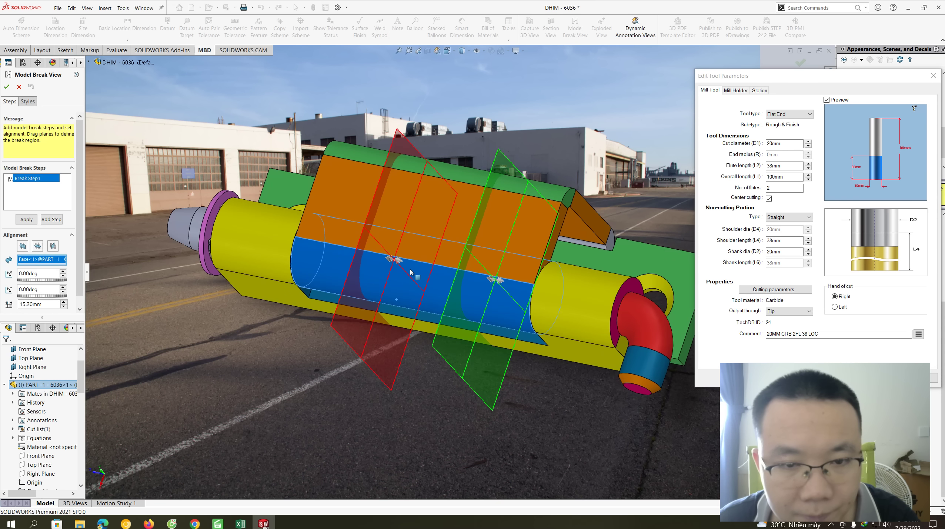
pyautogui.moveTo(410, 270); pyautogui.dragTo(410, 270, button='middle')
pyautogui.scroll(-3, 529, 283)
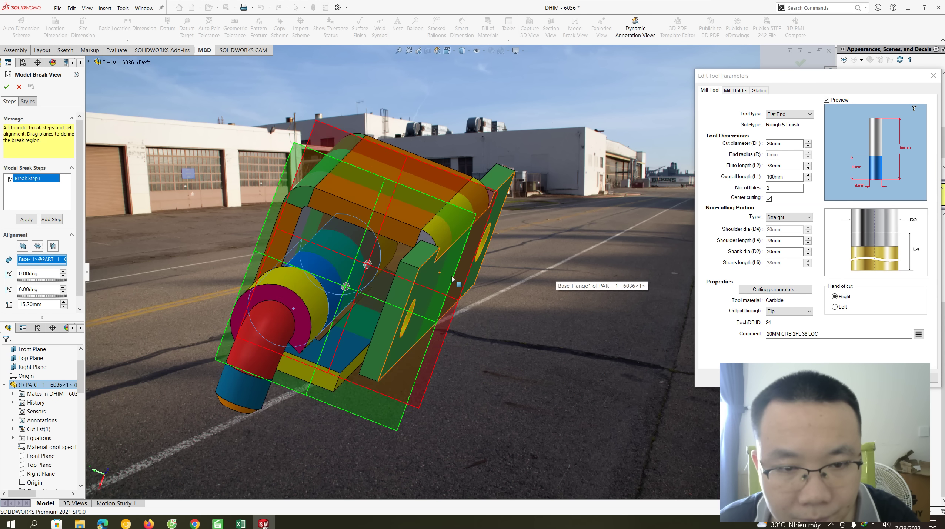
pyautogui.moveTo(549, 269); pyautogui.dragTo(446, 279, button='middle')
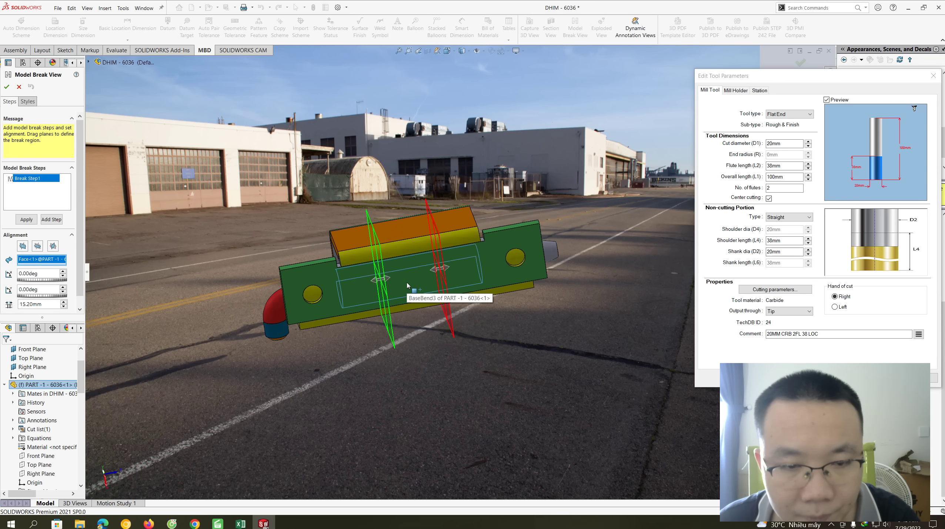
pyautogui.moveTo(406, 288)
pyautogui.mouseDown(button='middle')
pyautogui.moveTo(439, 262)
pyautogui.moveTo(69, 122)
pyautogui.mouseUp(button='middle')
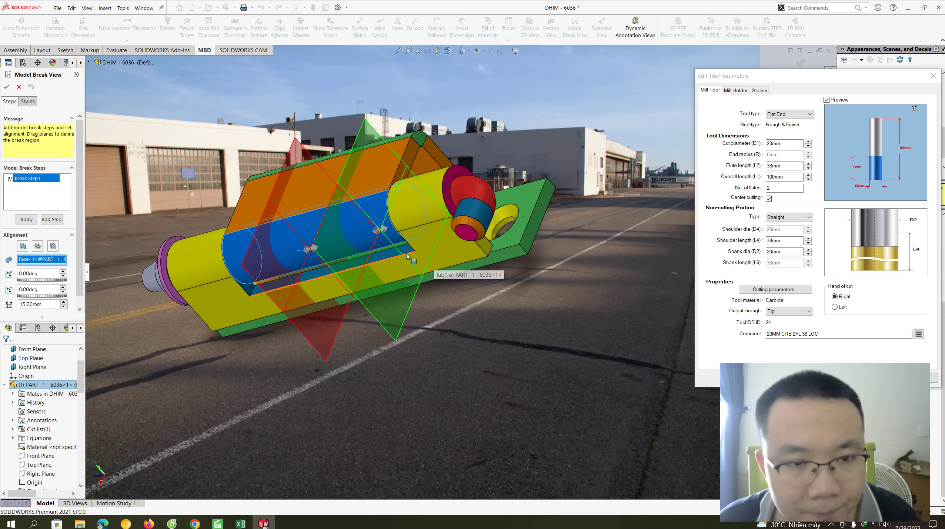
pyautogui.click(17, 86)
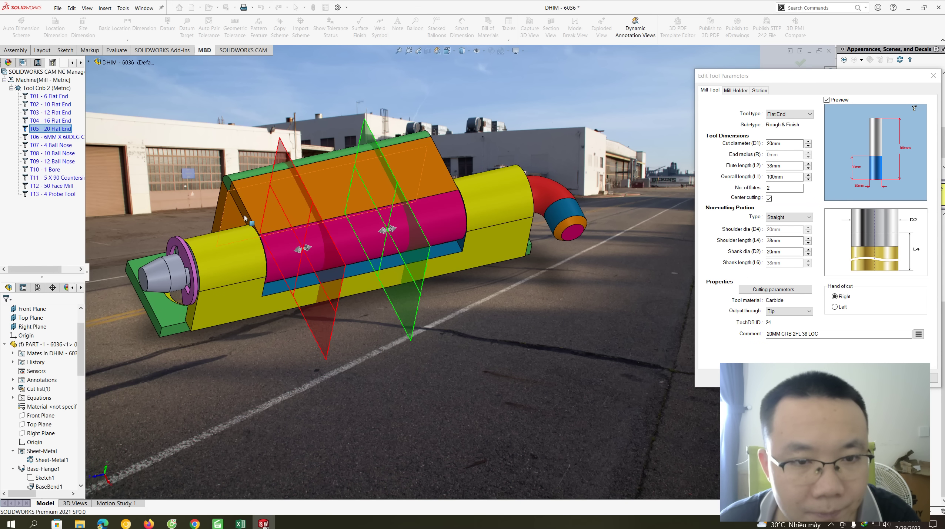
pyautogui.moveTo(210, 209); pyautogui.dragTo(119, 259, button='middle')
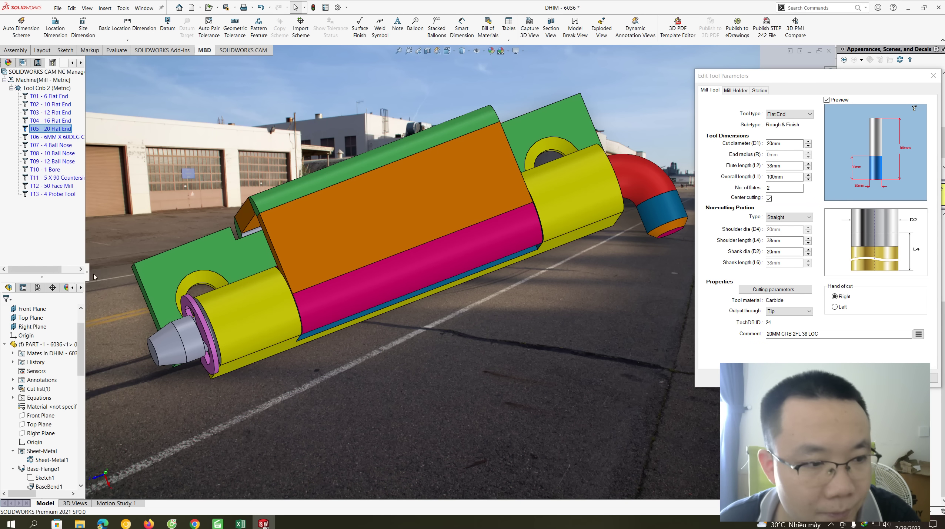
pyautogui.scroll(-3, 39, 445)
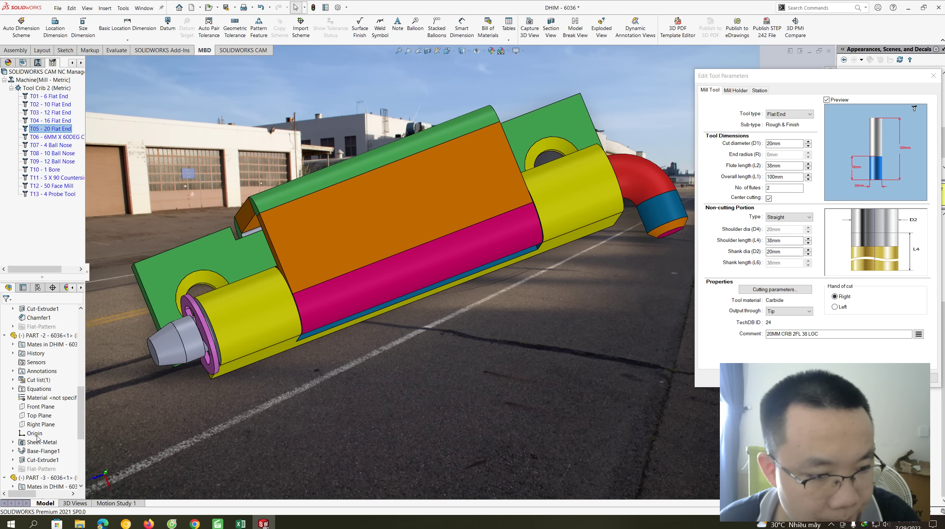
pyautogui.moveTo(313, 332); pyautogui.dragTo(432, 287, button='middle')
pyautogui.keyDown('ctrl'); pyautogui.moveTo(300, 196); pyautogui.dragTo(334, 203, button='middle'); pyautogui.keyUp('ctrl')
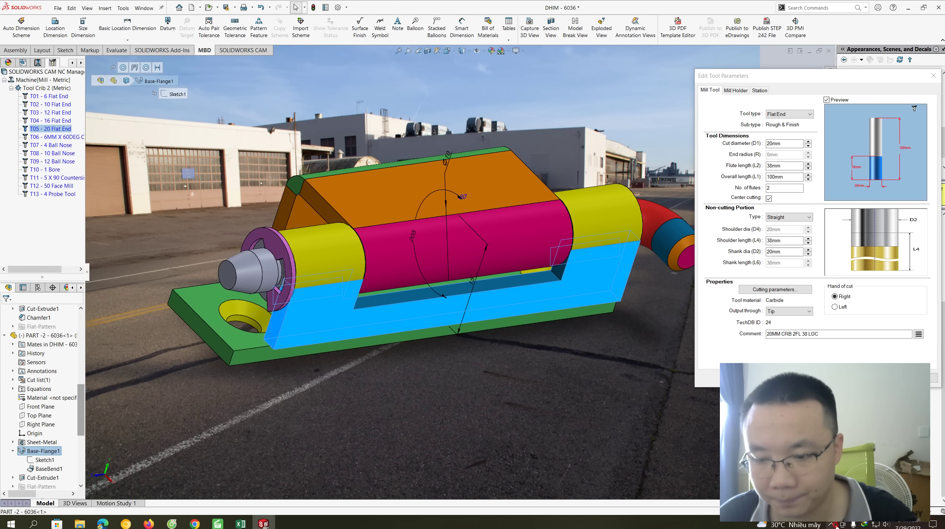